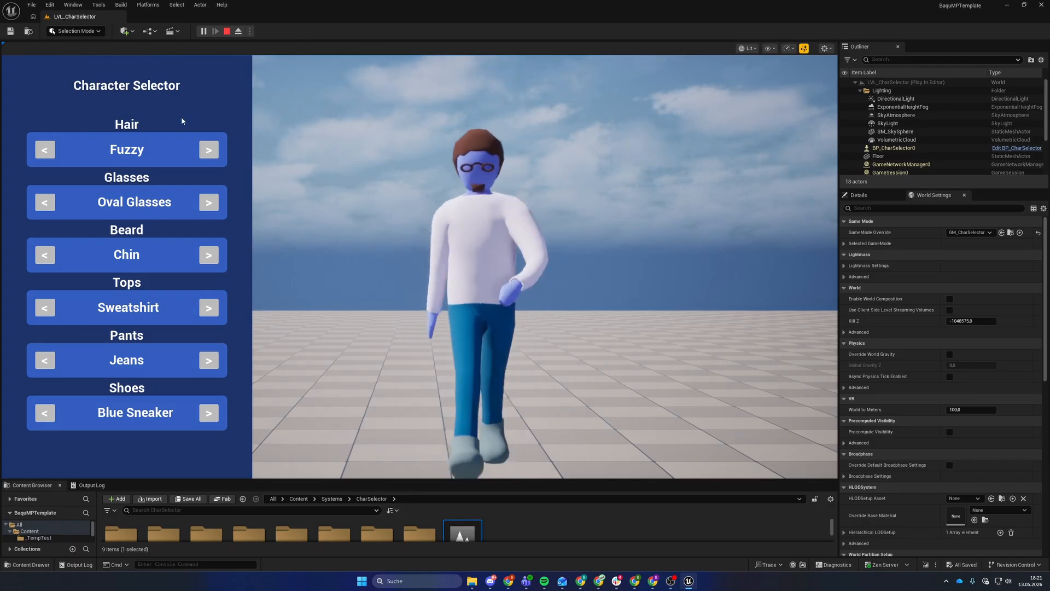
Step: Try out the running character selector by cycling through the hair, glasses, beard and tops options
{"action": "left_click", "coordinate": [45, 151]}
{"action": "left_click", "coordinate": [209, 152]}
{"action": "left_click", "coordinate": [211, 155]}
{"action": "left_click", "coordinate": [210, 202]}
{"action": "left_click", "coordinate": [210, 202]}
{"action": "left_click", "coordinate": [208, 255]}
{"action": "left_click", "coordinate": [209, 307]}
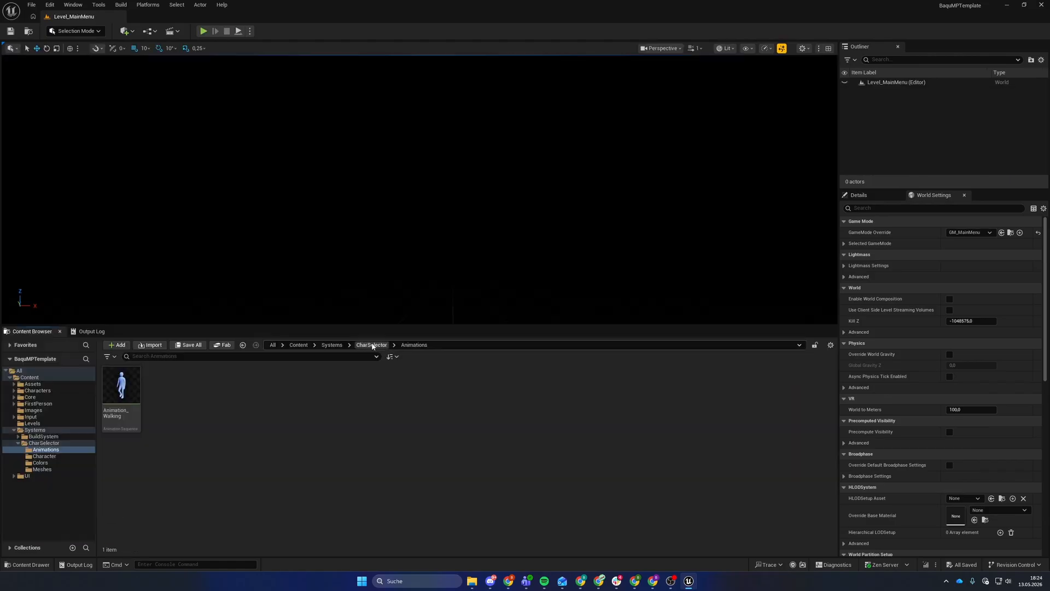
Step: Examine the contents of the Animations, Character and Meshes folders inside the CharSelector folder
{"action": "left_click", "coordinate": [372, 344]}
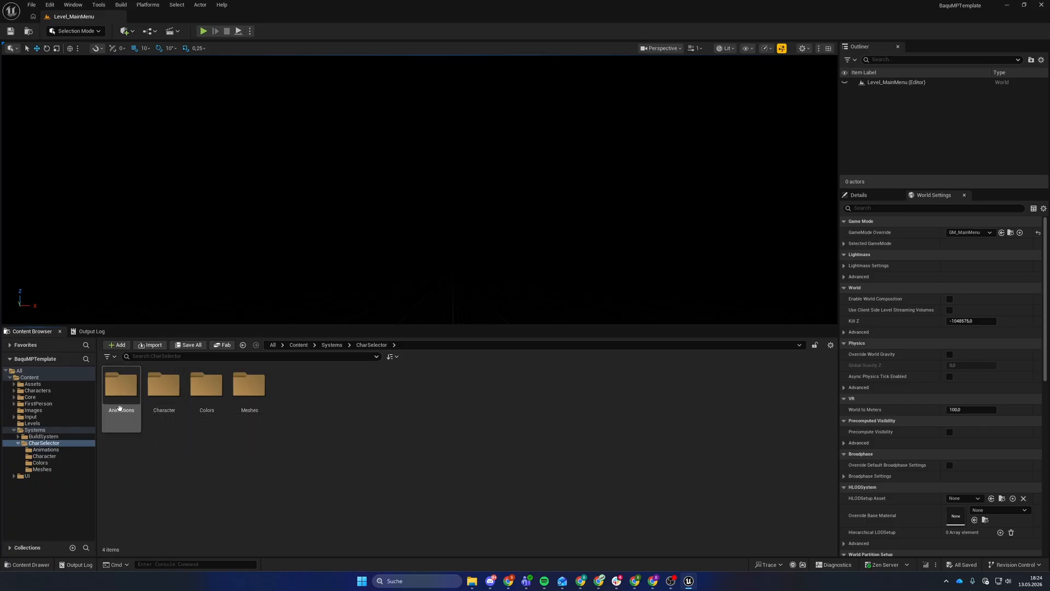
{"action": "double_click", "coordinate": [119, 408]}
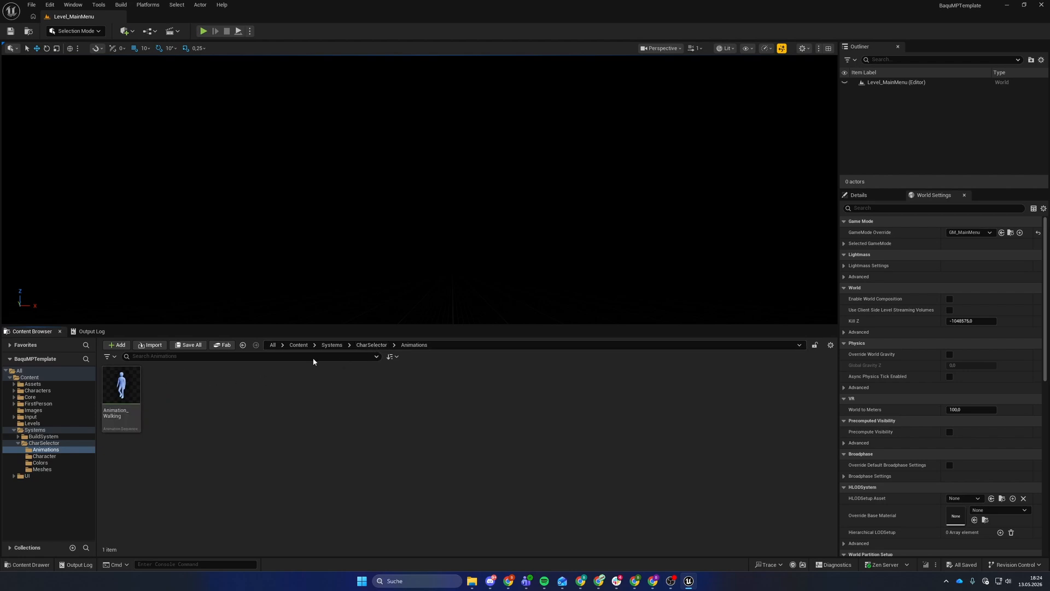
{"action": "left_click", "coordinate": [368, 346]}
{"action": "double_click", "coordinate": [164, 388]}
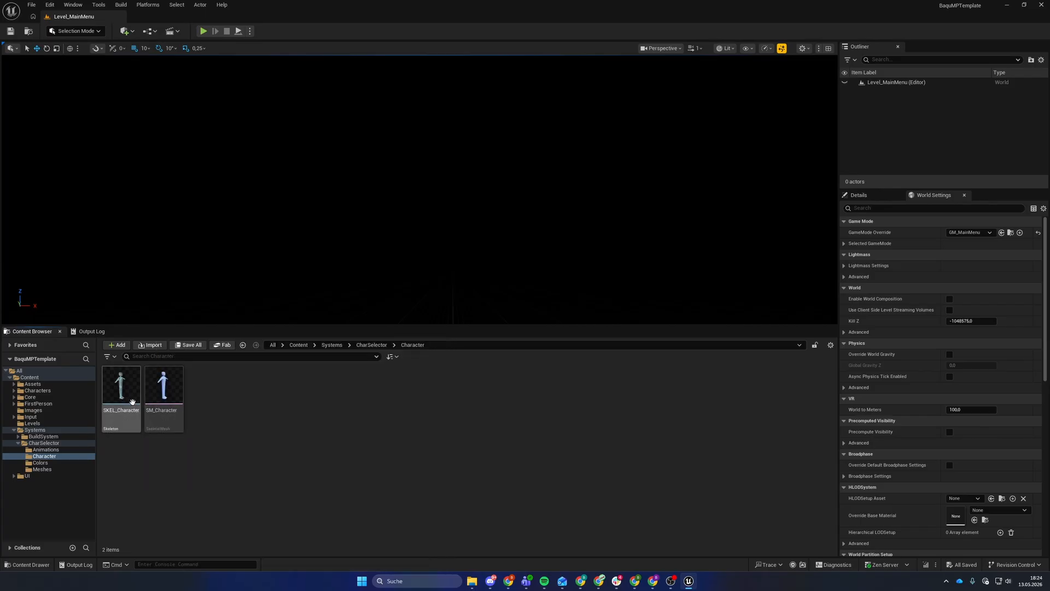
{"action": "left_click", "coordinate": [372, 344]}
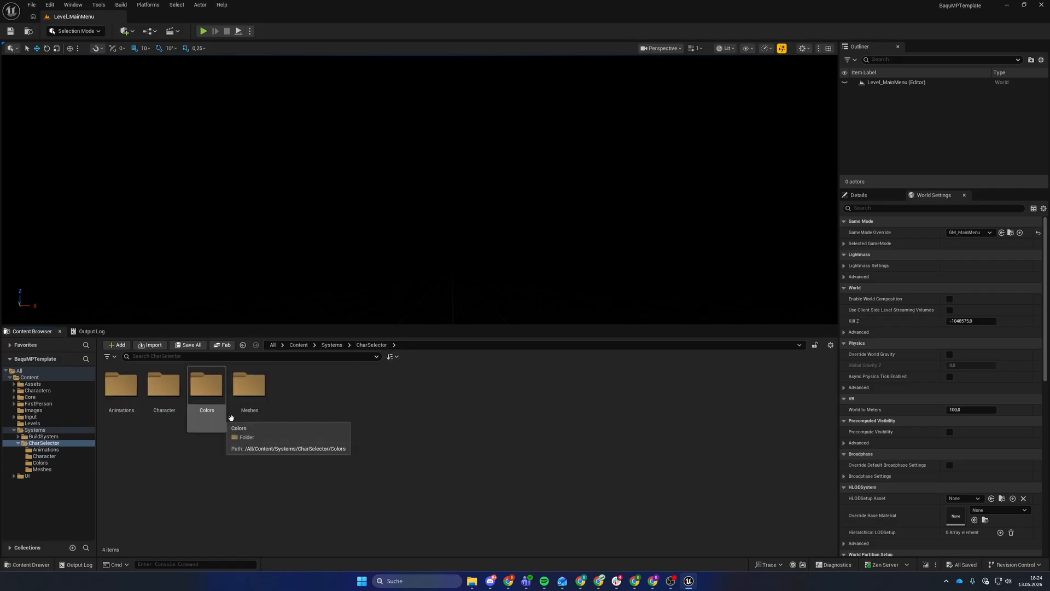
{"action": "double_click", "coordinate": [243, 417]}
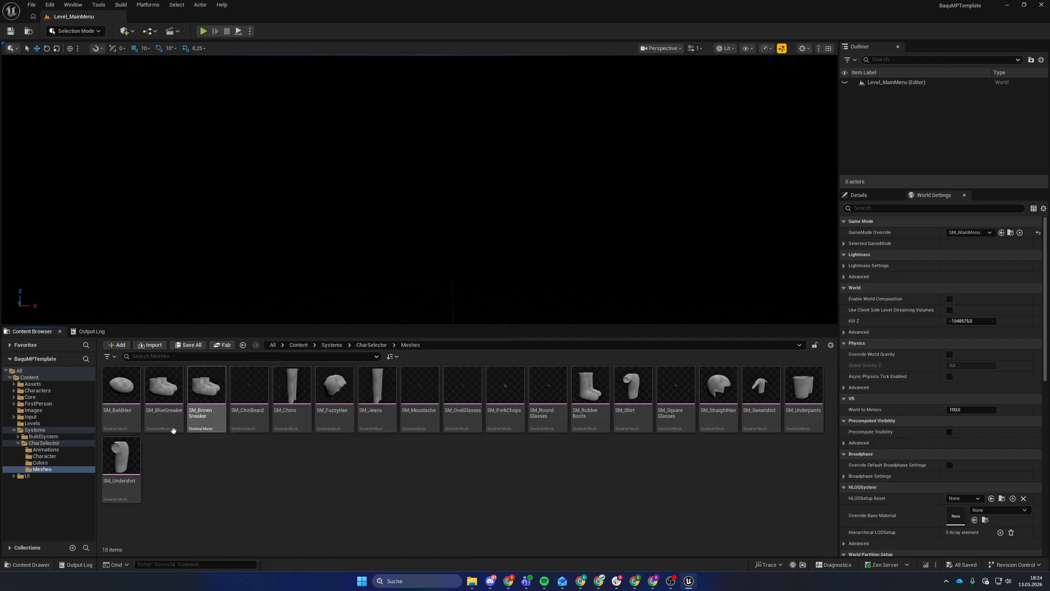
{"action": "left_click", "coordinate": [371, 345]}
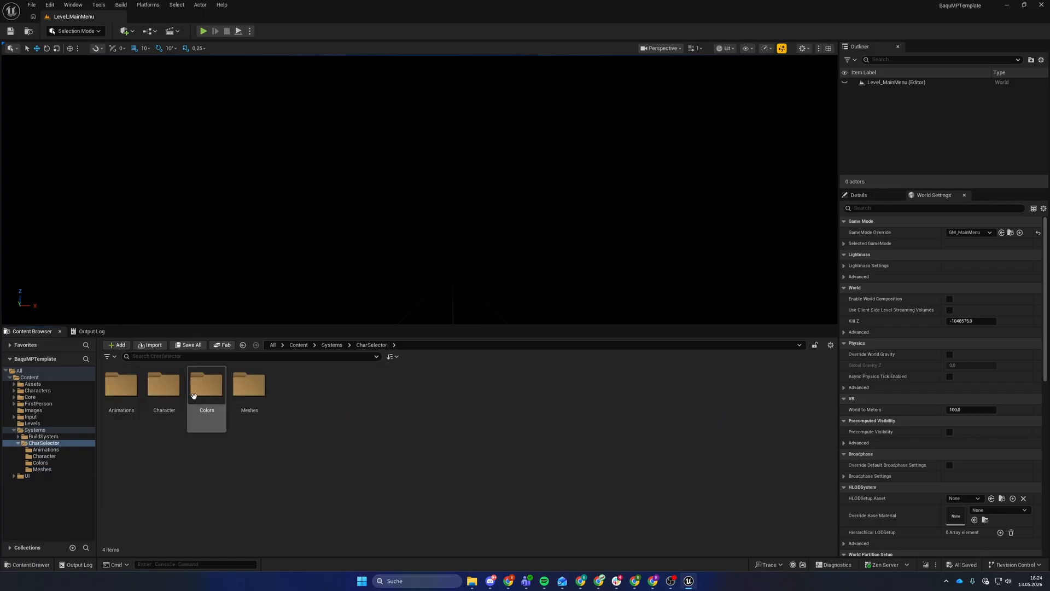
{"action": "double_click", "coordinate": [164, 390]}
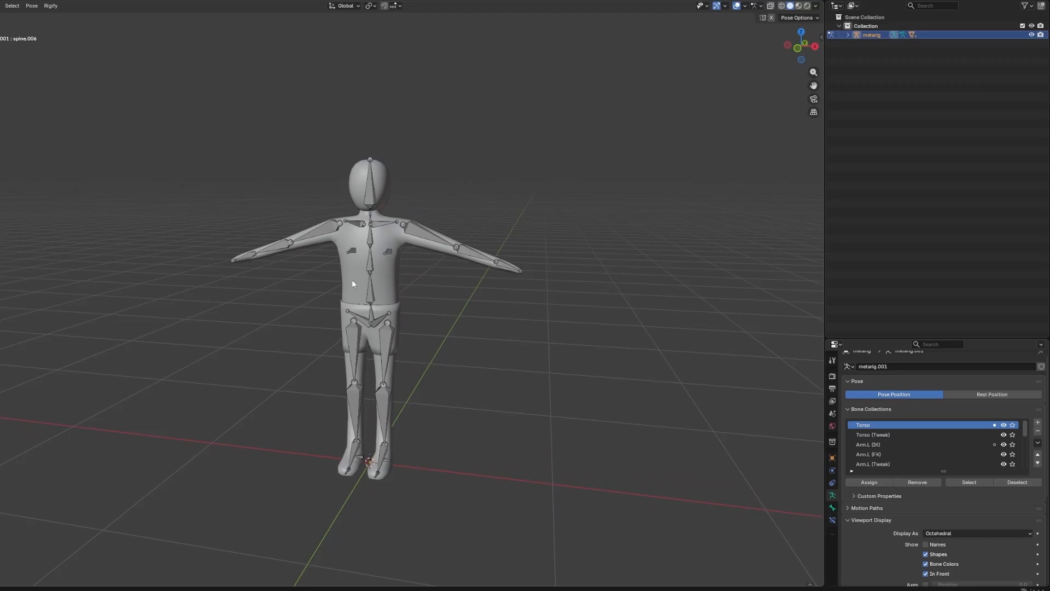
Step: Switch to Blender, expand the metarig hierarchy and rotate the character's arm bones to test how the clothing deforms
{"action": "middle_click_drag", "start_coordinate": [355, 280], "coordinate": [320, 279]}
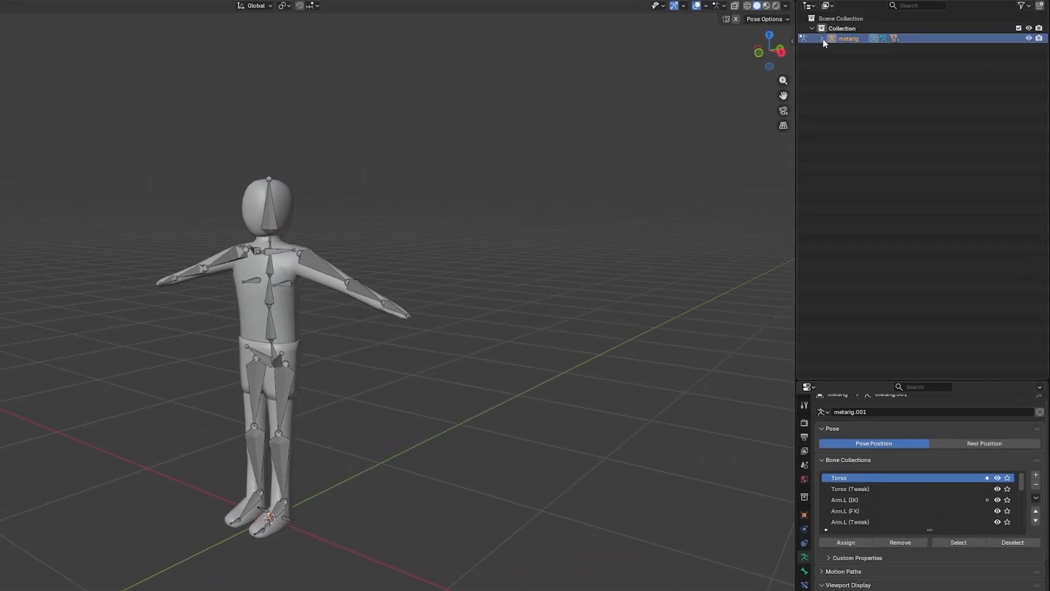
{"action": "left_click", "coordinate": [848, 35]}
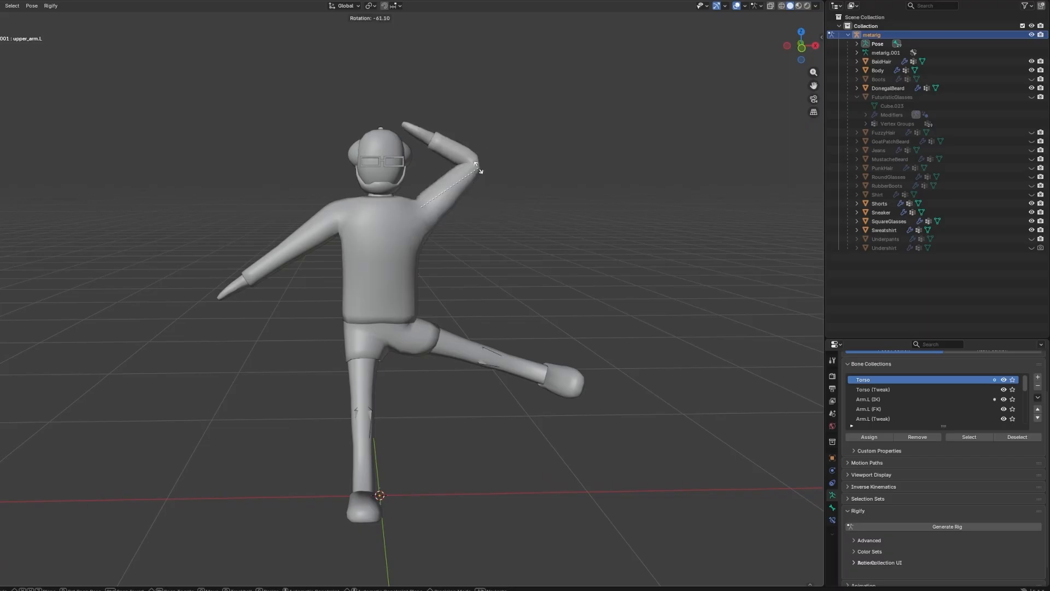
{"action": "left_click", "coordinate": [475, 163]}
{"action": "left_click", "coordinate": [294, 239]}
{"action": "key", "text": "r"}
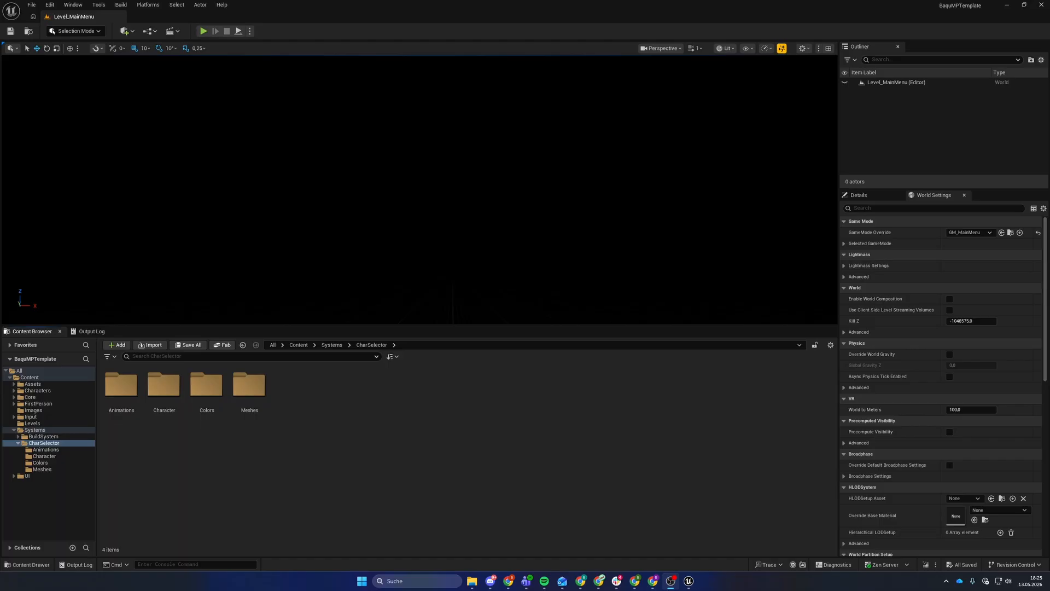
Step: Switch to Unreal Editor and create a new level from the Basic template
{"action": "right_click", "coordinate": [334, 404]}
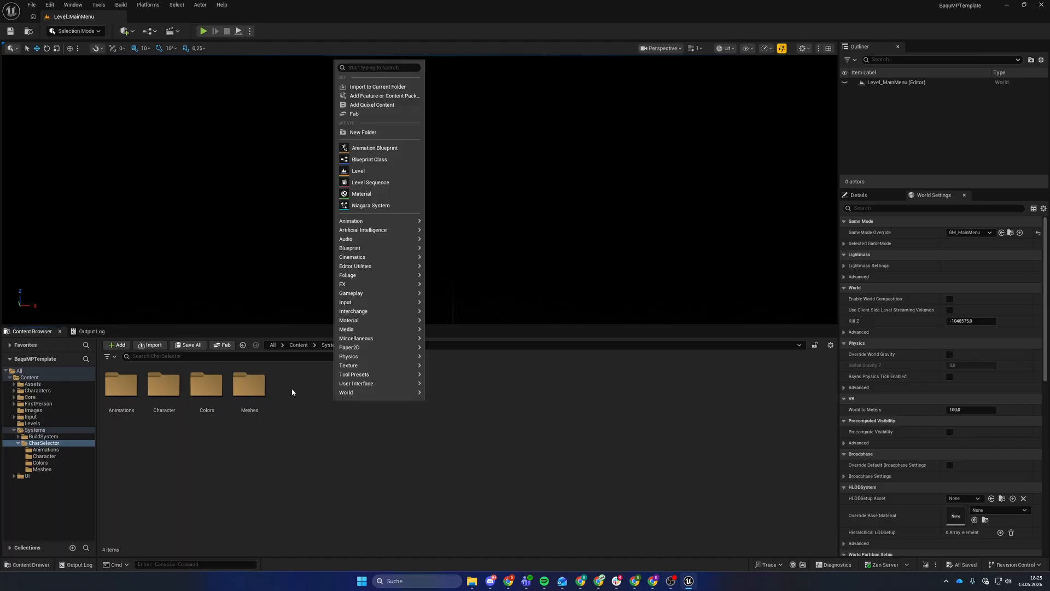
{"action": "left_click", "coordinate": [32, 5]}
{"action": "left_click", "coordinate": [54, 38]}
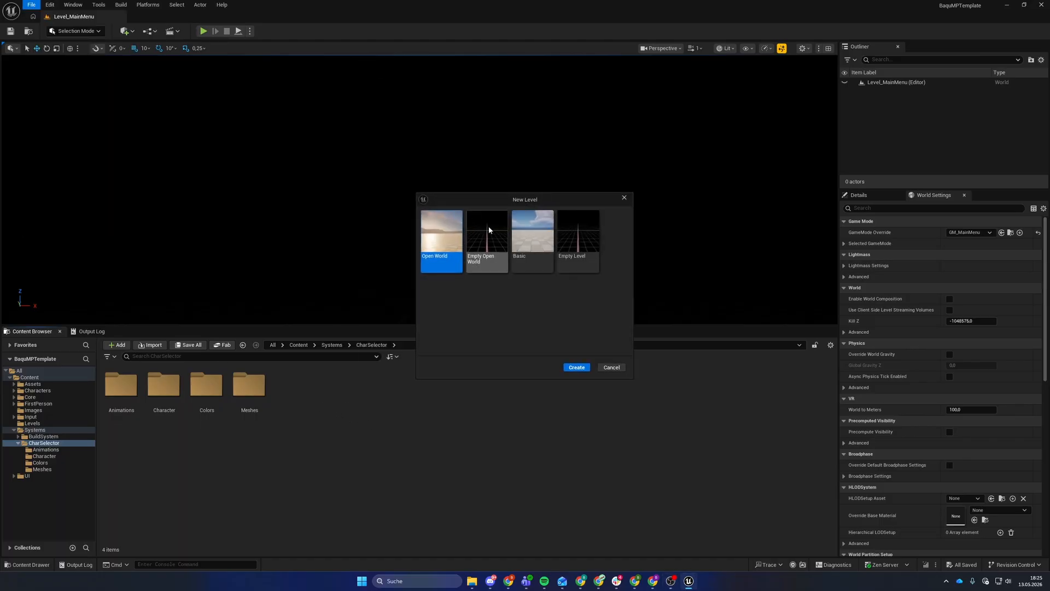
{"action": "left_click", "coordinate": [529, 264]}
{"action": "left_click", "coordinate": [577, 367]}
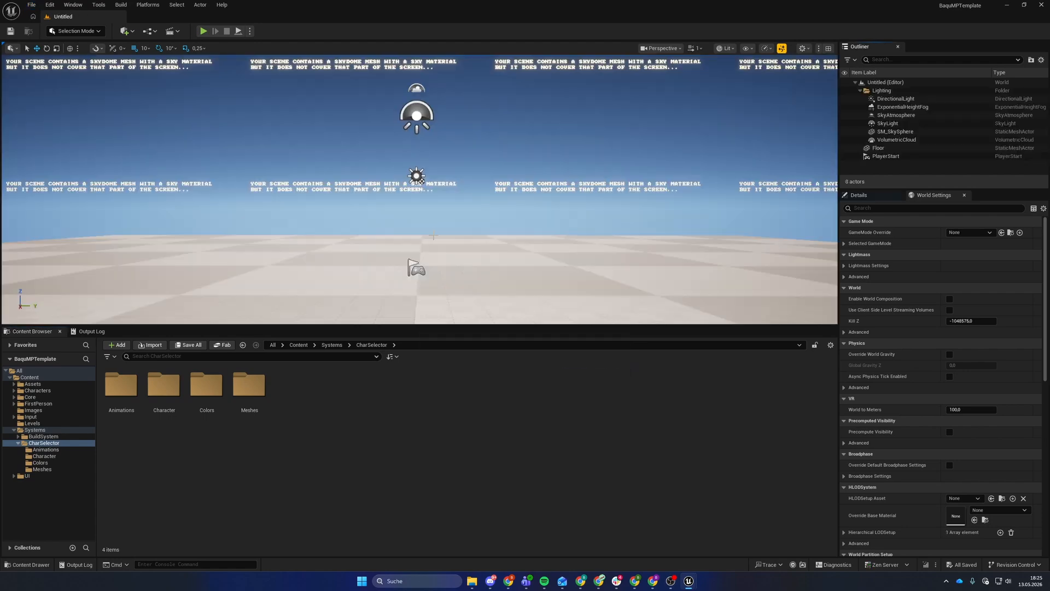
Step: Save the new level as LVL_CharSelector in Content/Systems/CharSelector
{"action": "key", "text": "ctrl+s"}
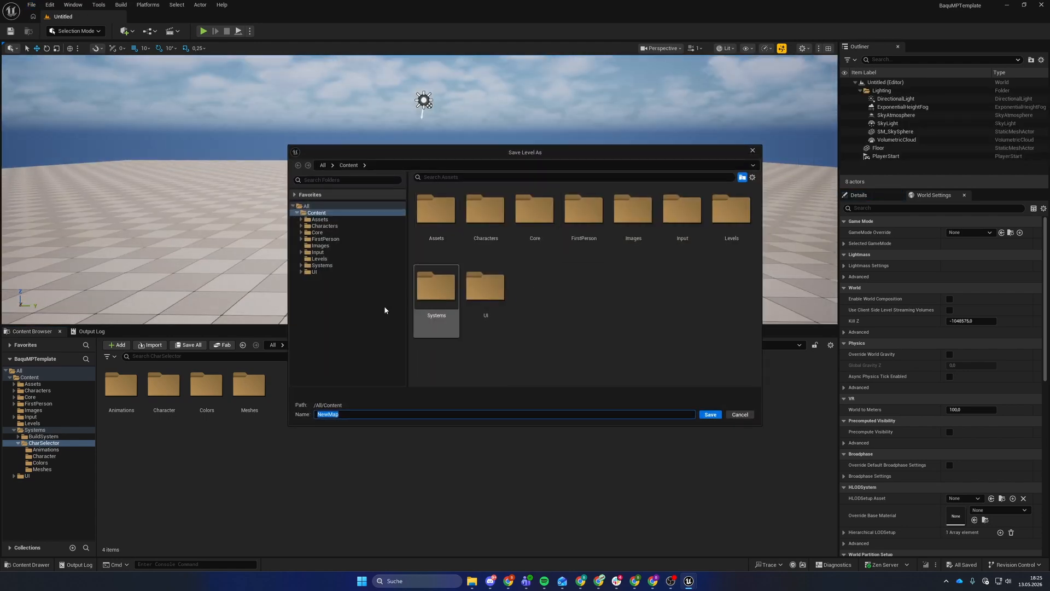
{"action": "left_click", "coordinate": [305, 267]}
{"action": "left_click", "coordinate": [335, 278]}
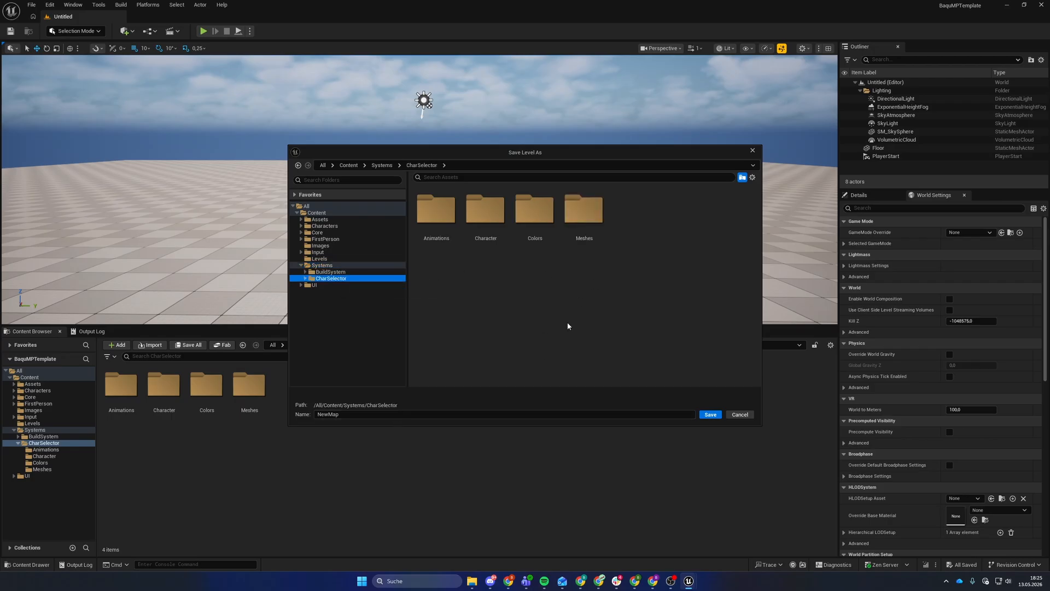
{"action": "left_click", "coordinate": [358, 414]}
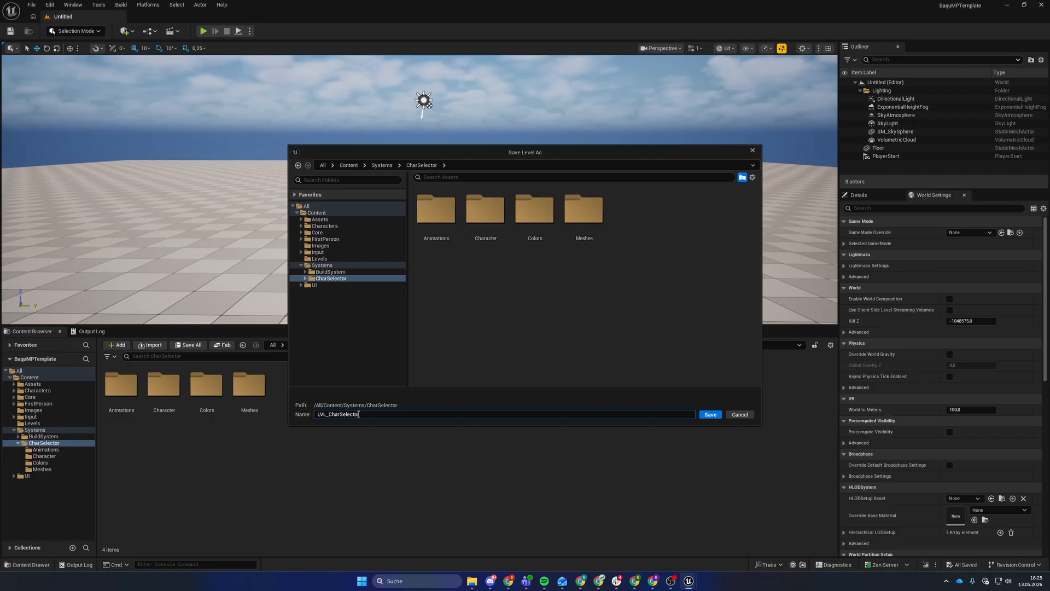
{"action": "type", "text": "LVL_CharSelector"}
{"action": "key", "text": "Return"}
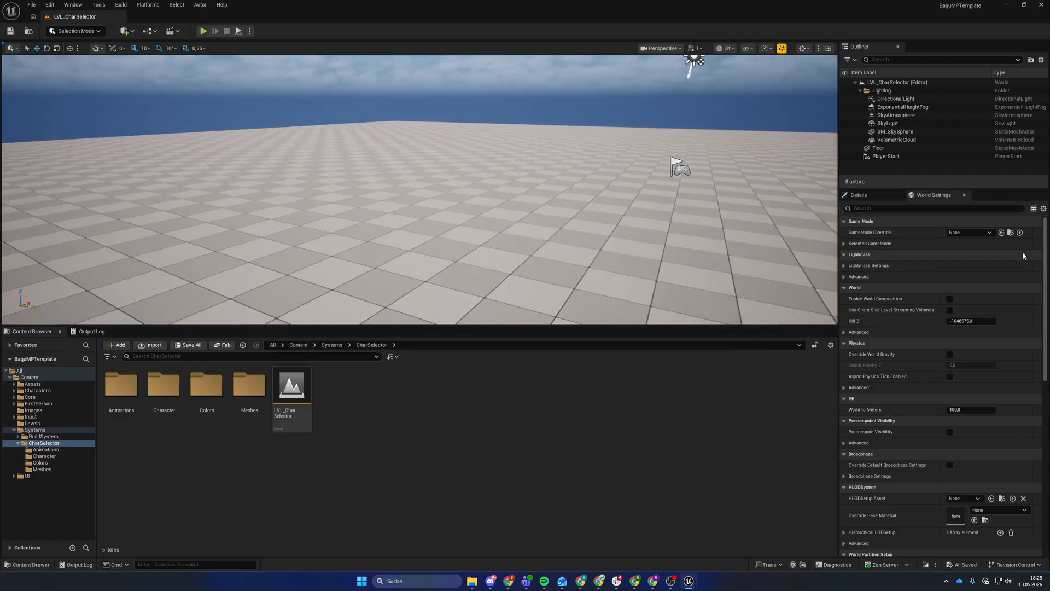
Step: Create a Game Mode Base blueprint named GM_CharSelect in the CharSelector folder
{"action": "left_click", "coordinate": [844, 245]}
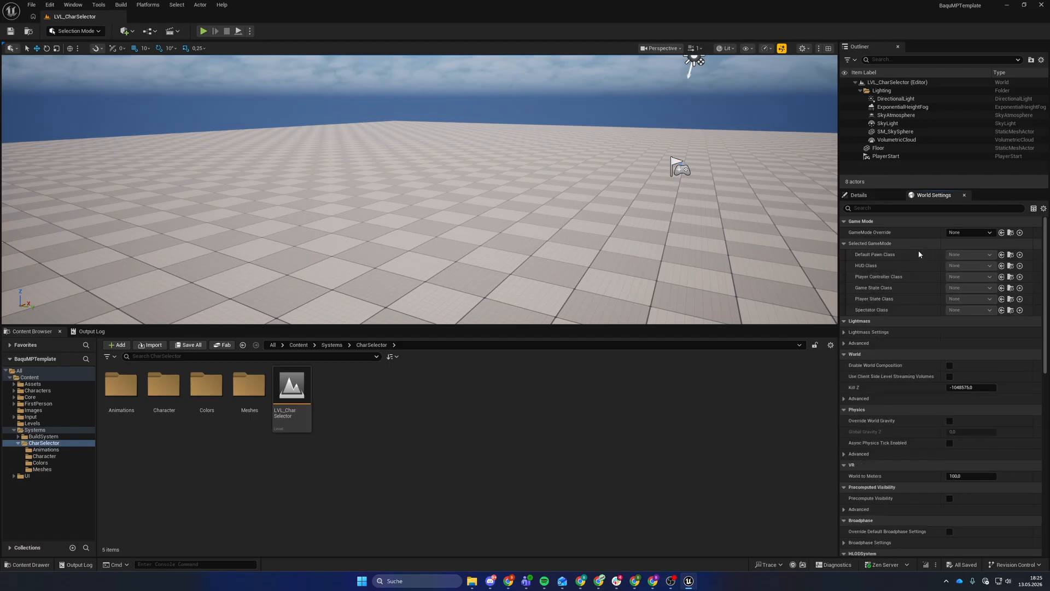
{"action": "right_click_drag", "start_coordinate": [618, 229], "coordinate": [651, 227]}
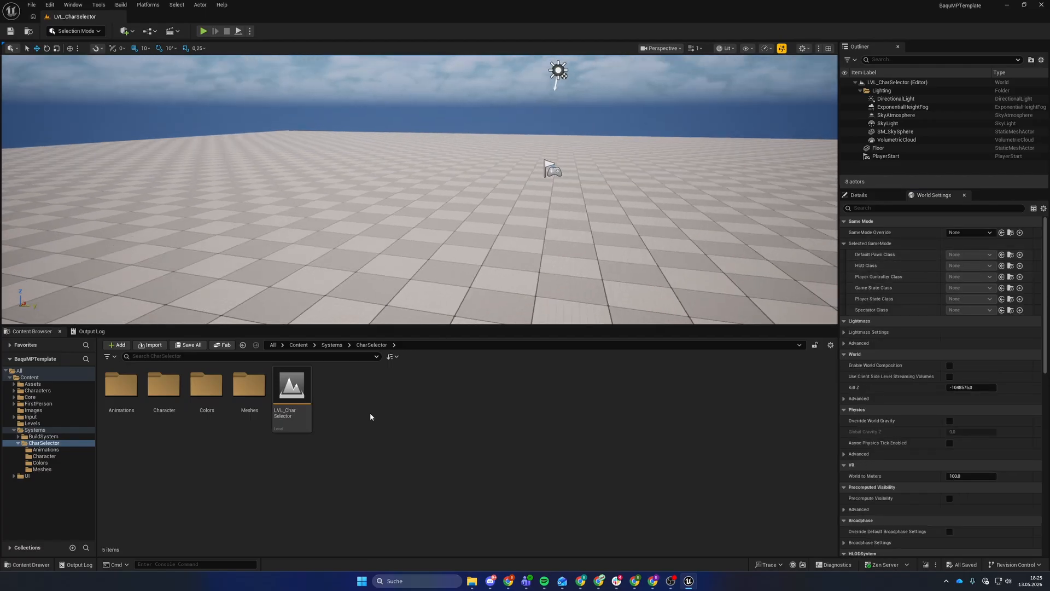
{"action": "right_click", "coordinate": [371, 414]}
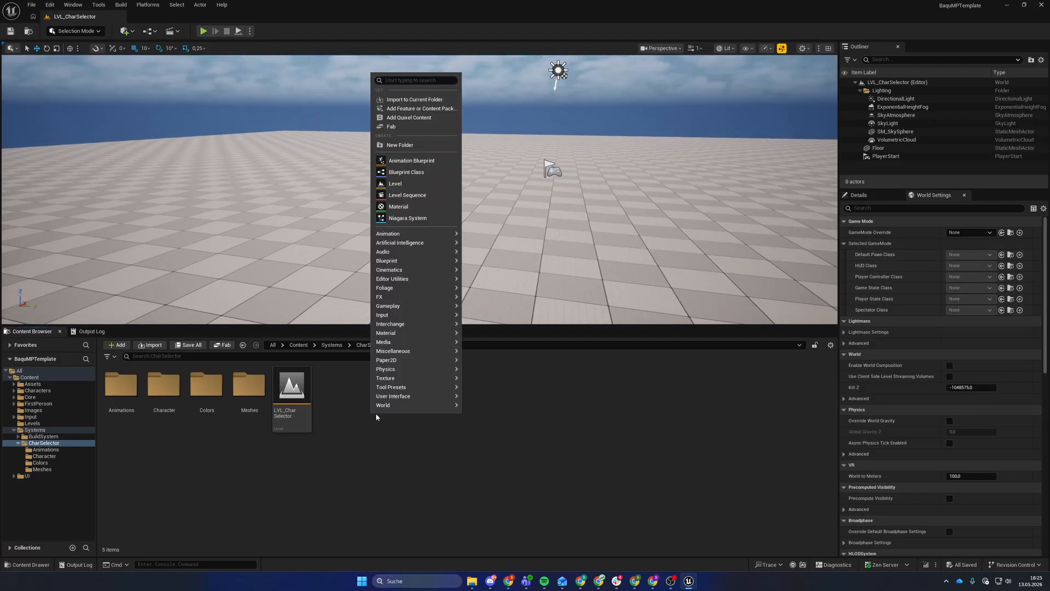
{"action": "left_click", "coordinate": [416, 172]}
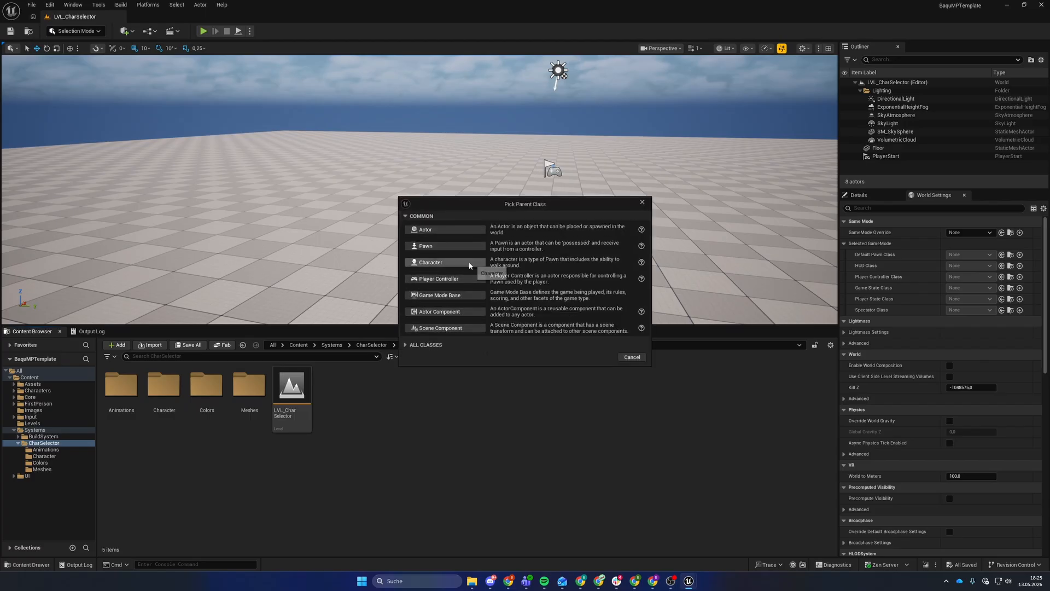
{"action": "left_click", "coordinate": [408, 344]}
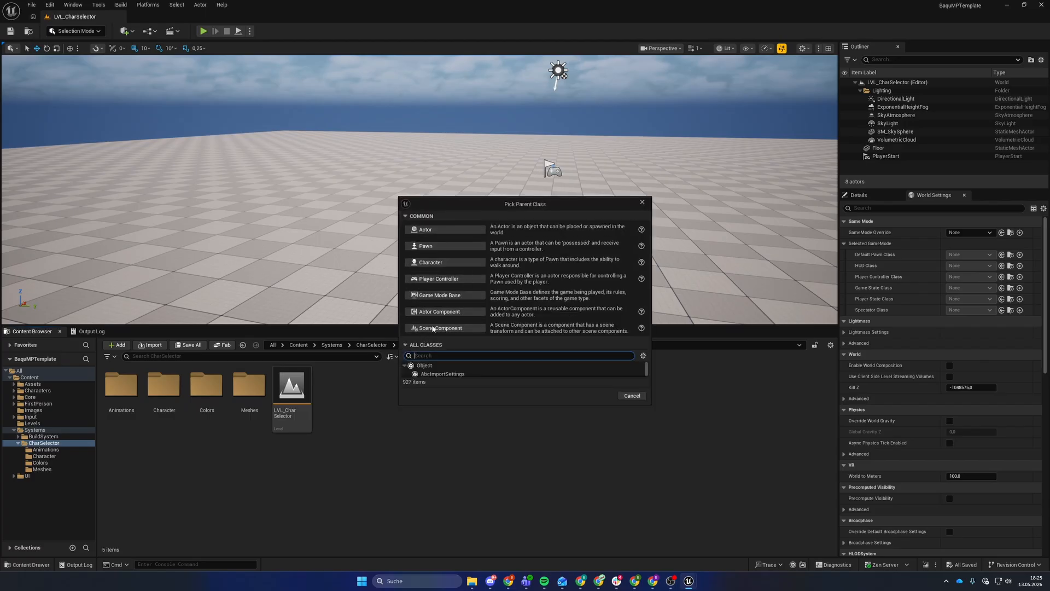
{"action": "left_click", "coordinate": [451, 296]}
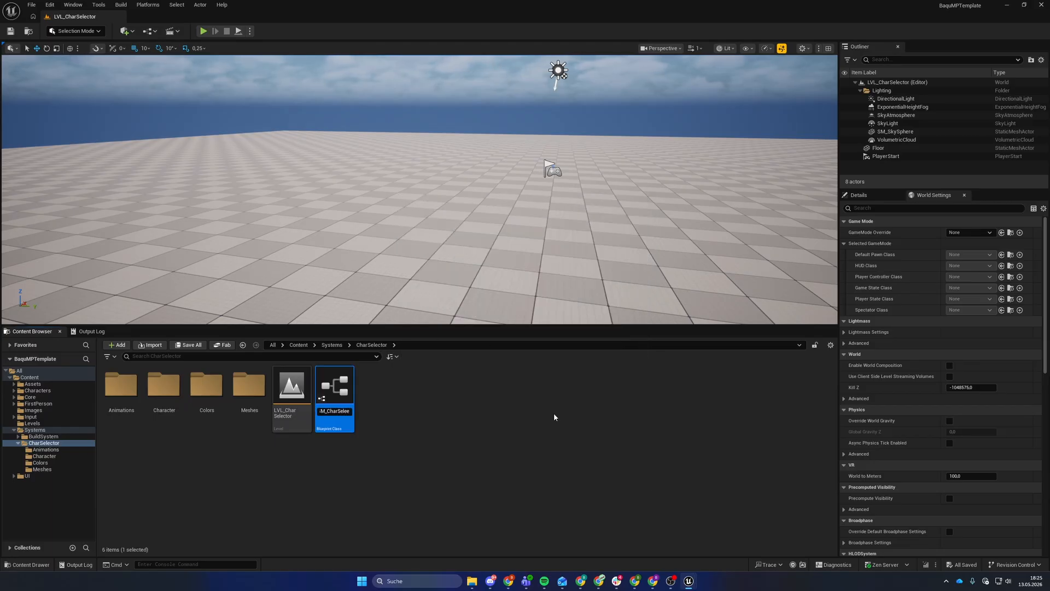
{"action": "type", "text": "GM_CharSelect"}
{"action": "key", "text": "Return"}
{"action": "left_click", "coordinate": [422, 407]}
{"action": "right_click", "coordinate": [422, 407]}
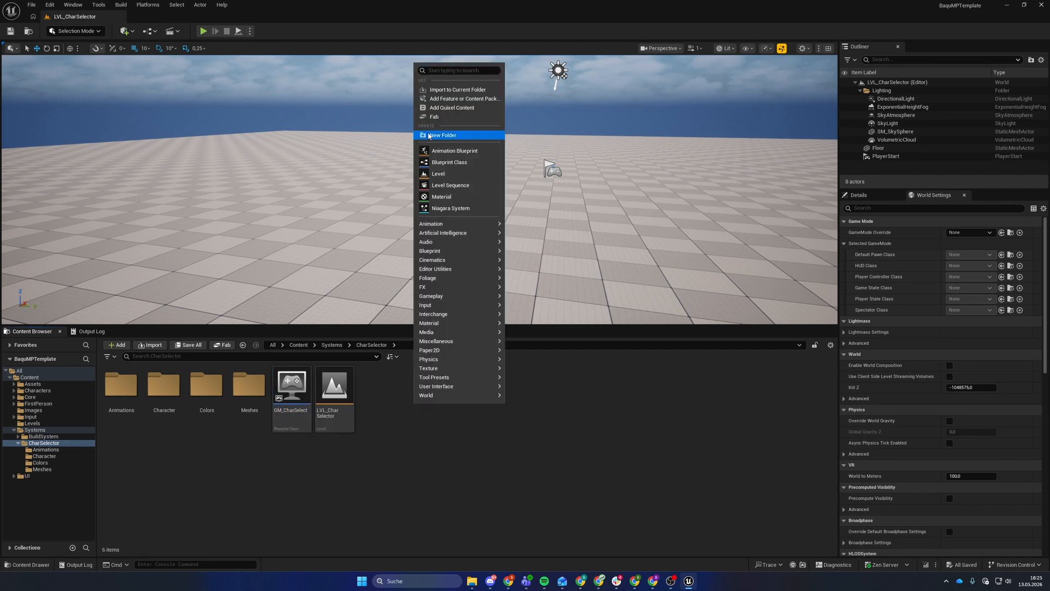
{"action": "left_click", "coordinate": [454, 162]}
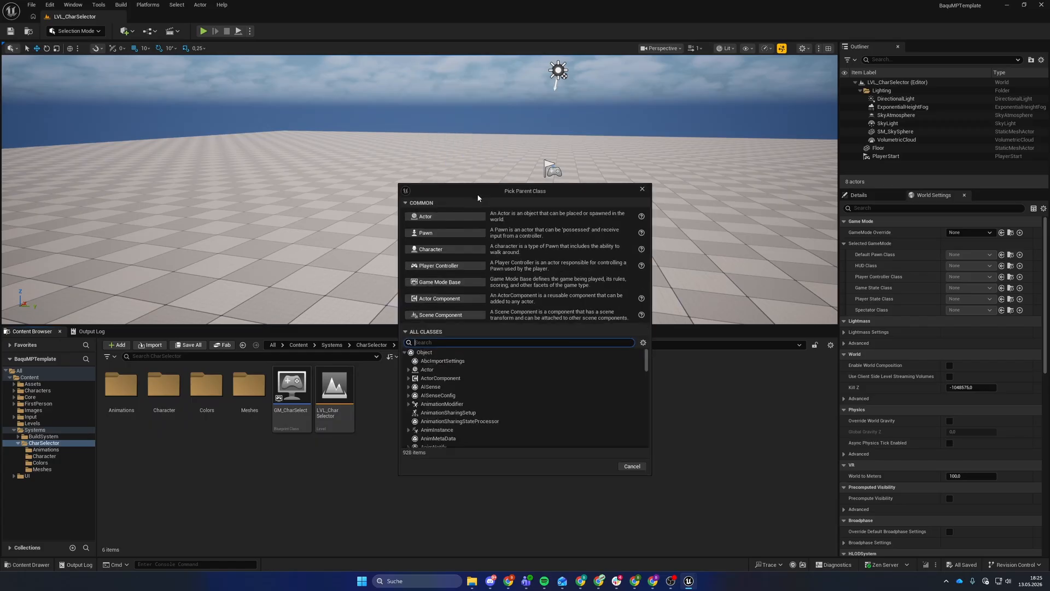
{"action": "left_click", "coordinate": [449, 250]}
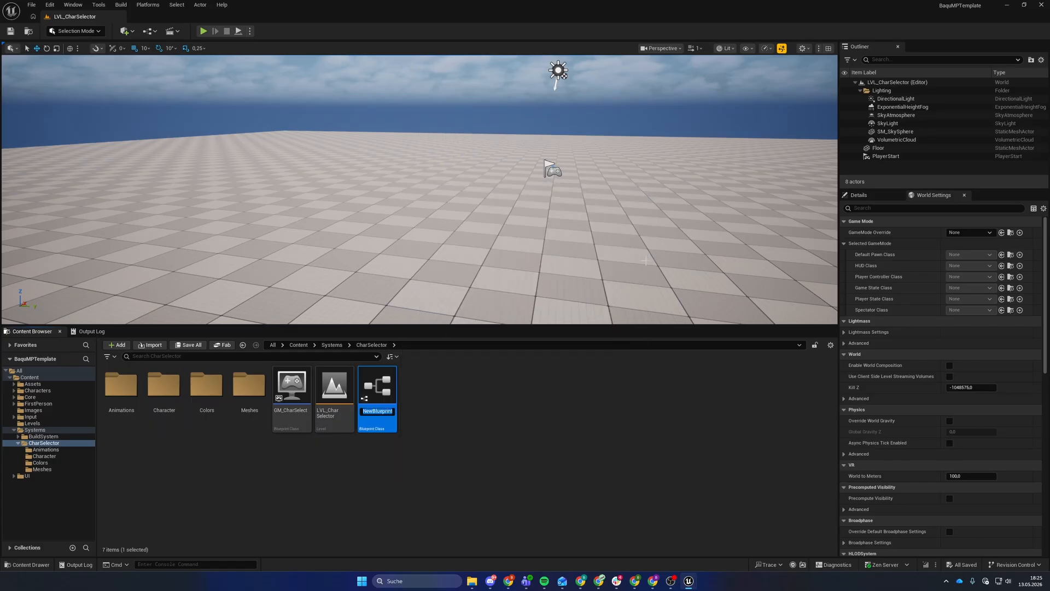
{"action": "key", "text": "Return"}
{"action": "key", "text": "Delete"}
{"action": "left_click", "coordinate": [469, 424]}
Step: Create a Pawn blueprint named BP_CharSelect in the CharSelector folder
{"action": "right_click", "coordinate": [421, 405]}
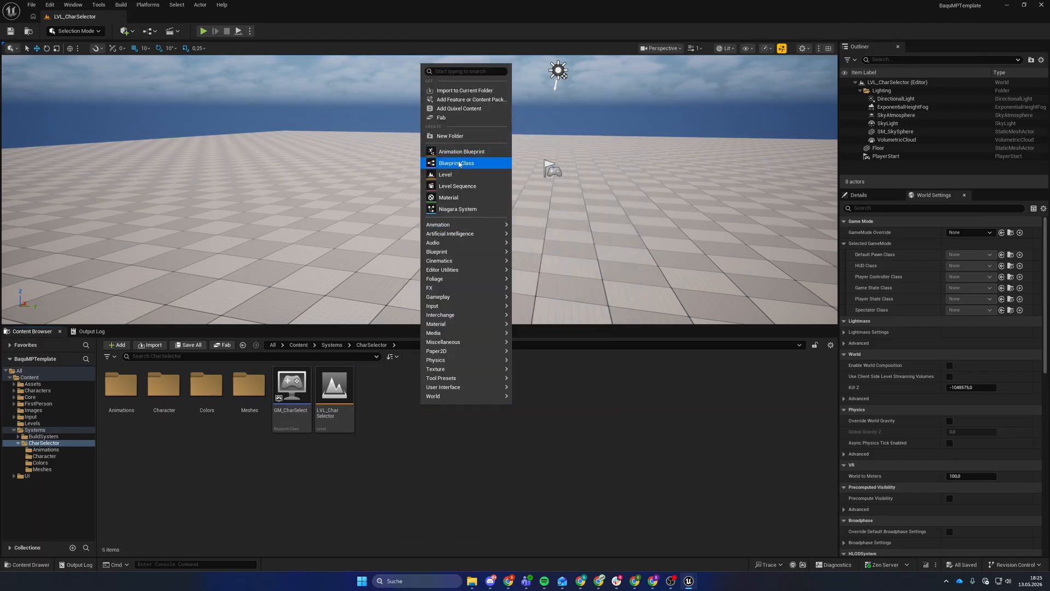
{"action": "left_click", "coordinate": [441, 160]}
{"action": "left_click", "coordinate": [444, 230]}
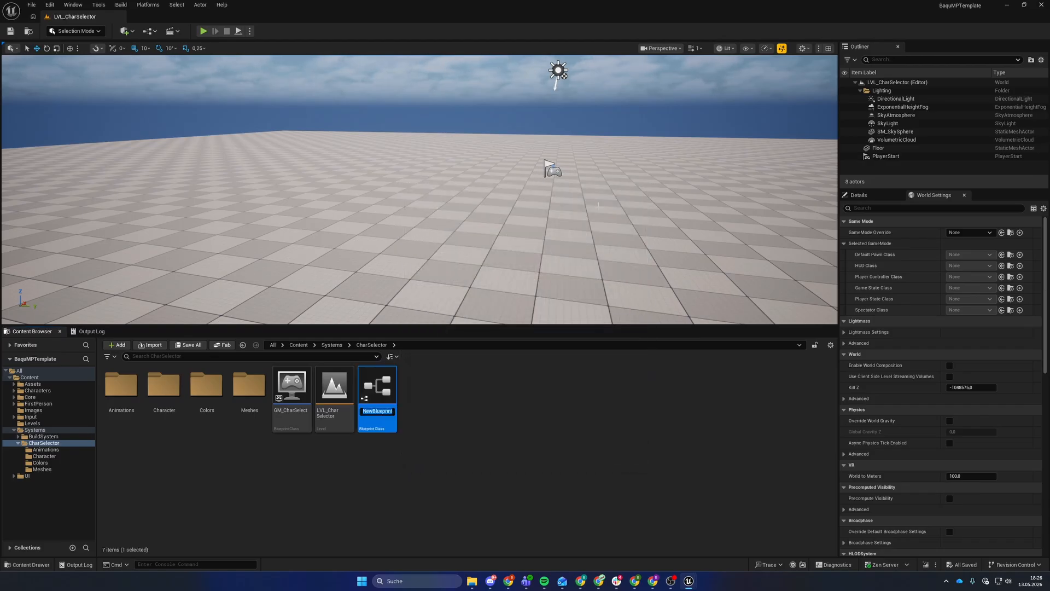
{"action": "type", "text": "BP_CharSelect"}
{"action": "key", "text": "Return"}
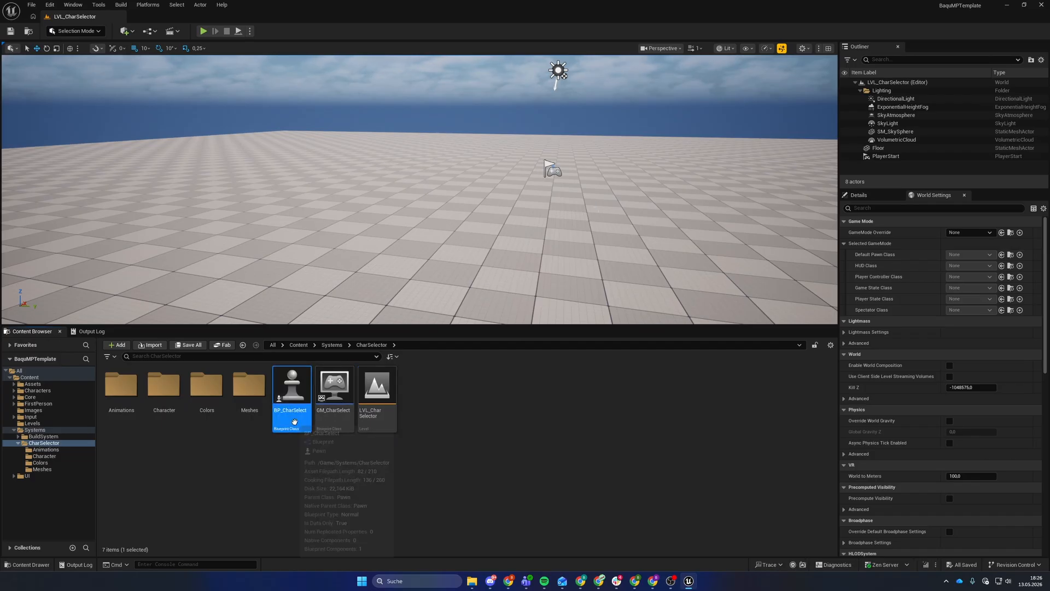
Step: Open BP_CharSelect and add a Skeletal Mesh component under DefaultSceneRoot
{"action": "double_click", "coordinate": [292, 391]}
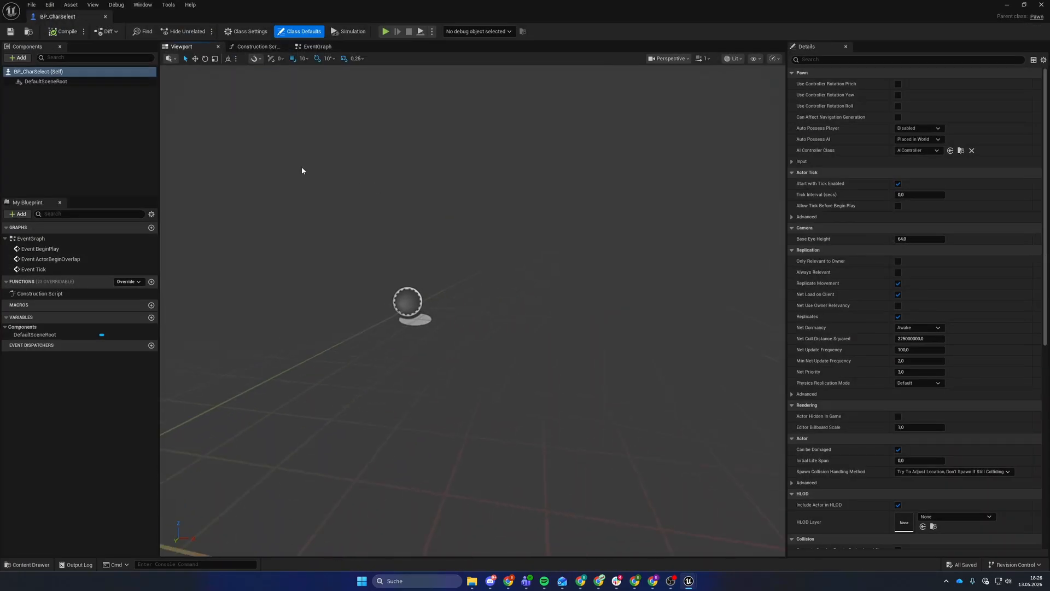
{"action": "left_click", "coordinate": [45, 81]}
{"action": "left_click", "coordinate": [18, 57]}
{"action": "type", "text": "skeel"}
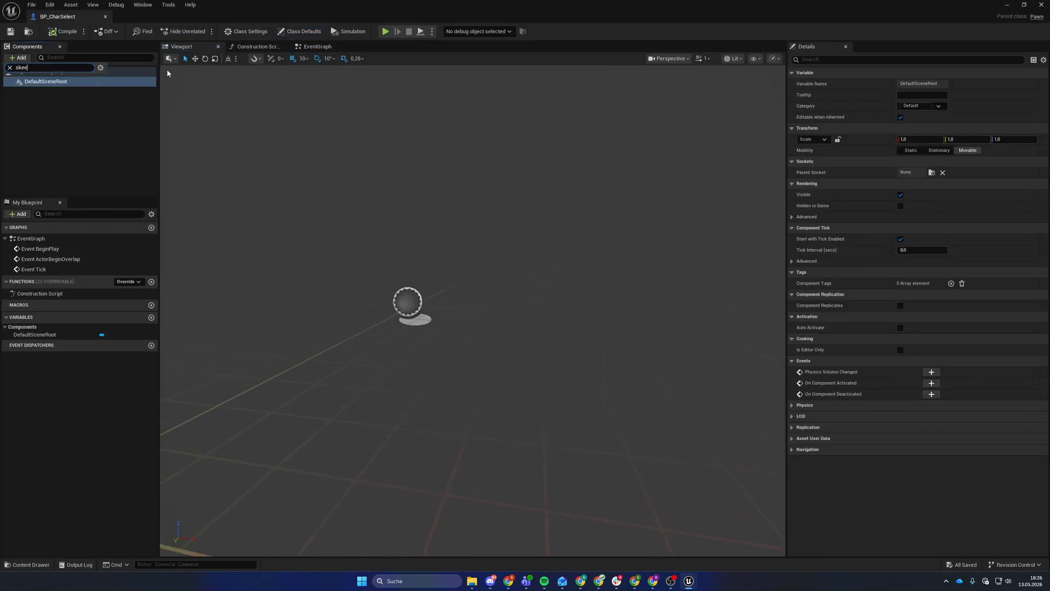
{"action": "key", "text": "BackSpace"}
{"action": "type", "text": "l"}
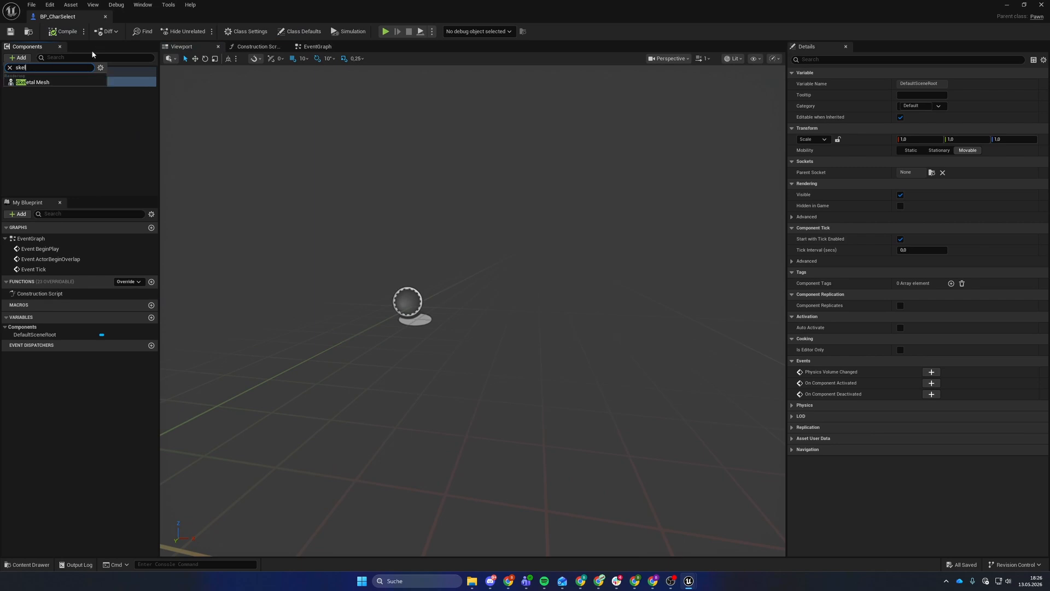
{"action": "left_click", "coordinate": [46, 82]}
{"action": "left_click", "coordinate": [77, 117]}
Step: Assign SM_Character as the skeletal mesh asset of the SkeletalMesh component
{"action": "left_click", "coordinate": [75, 91]}
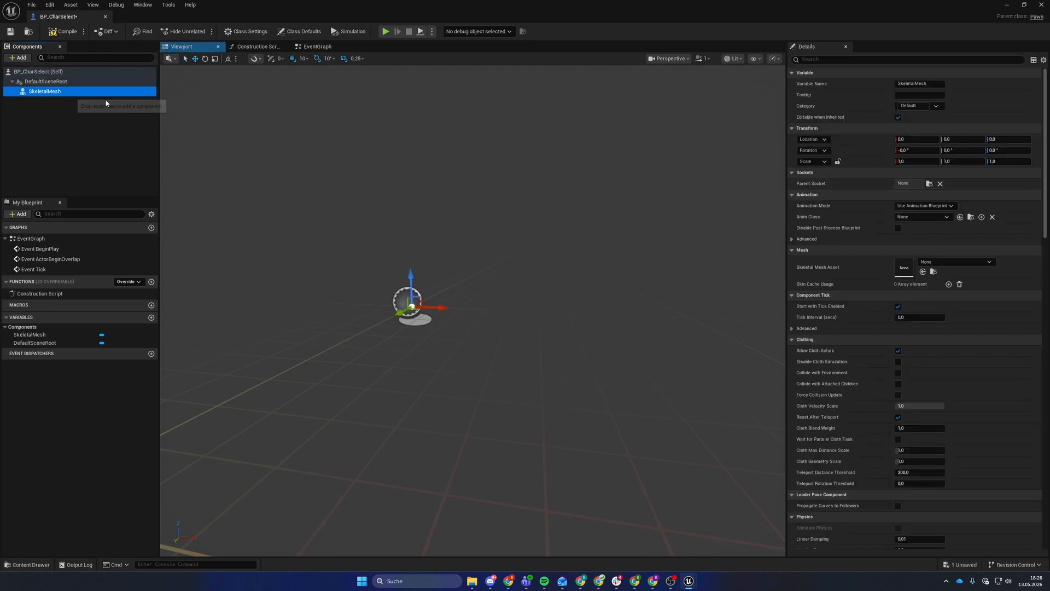
{"action": "left_click", "coordinate": [942, 263]}
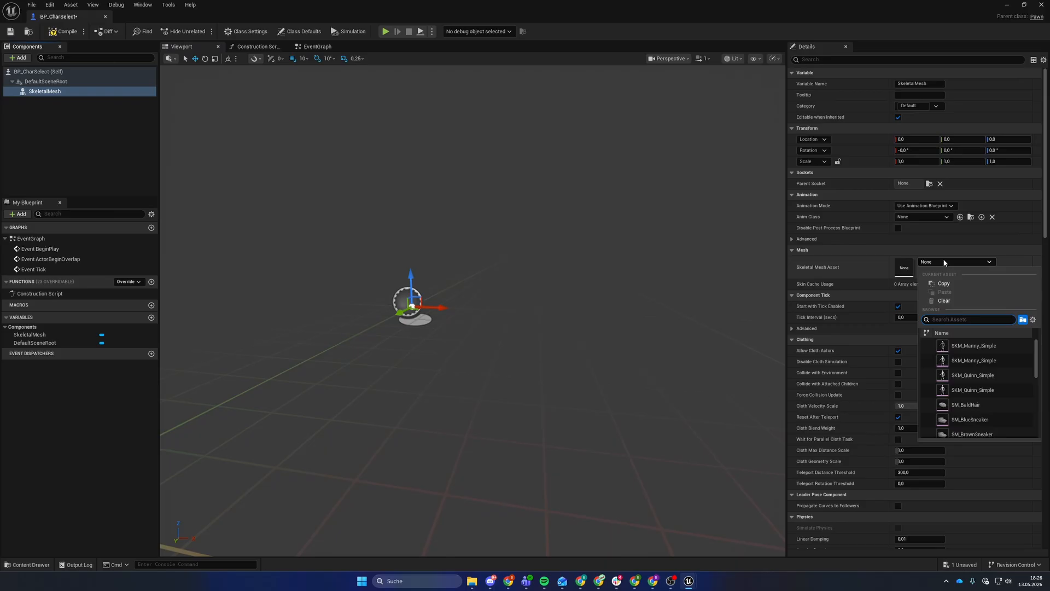
{"action": "type", "text": "char"}
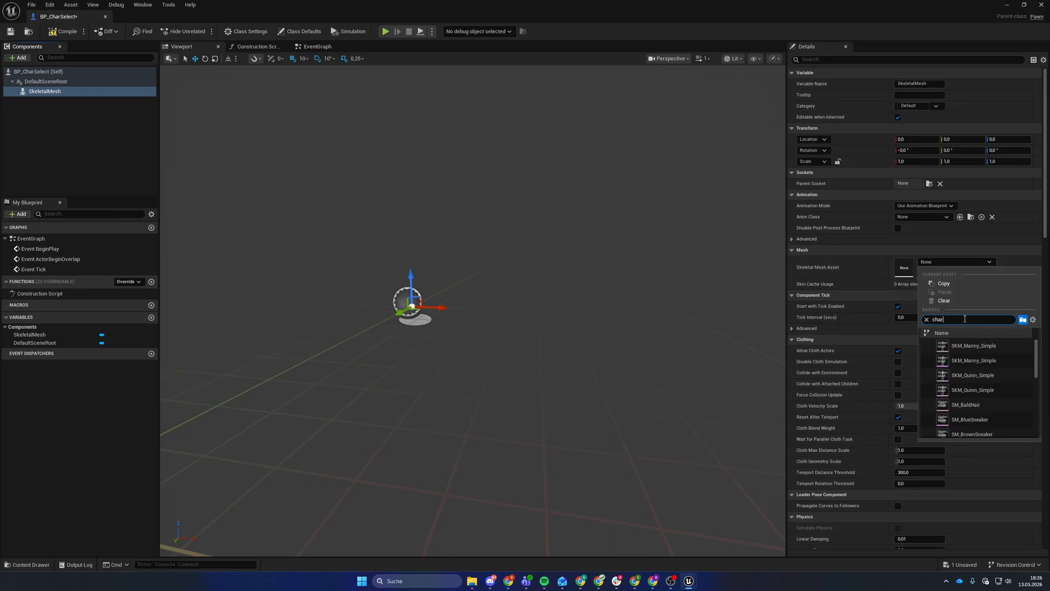
{"action": "scroll", "coordinate": [993, 360], "scroll_direction": "down", "scroll_amount": 3}
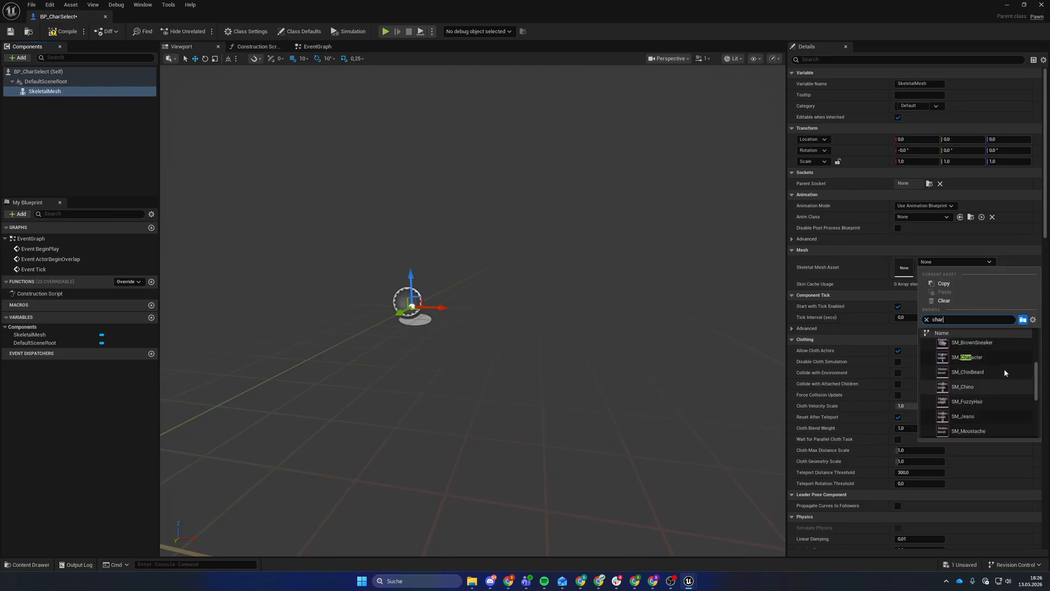
{"action": "left_click", "coordinate": [985, 360]}
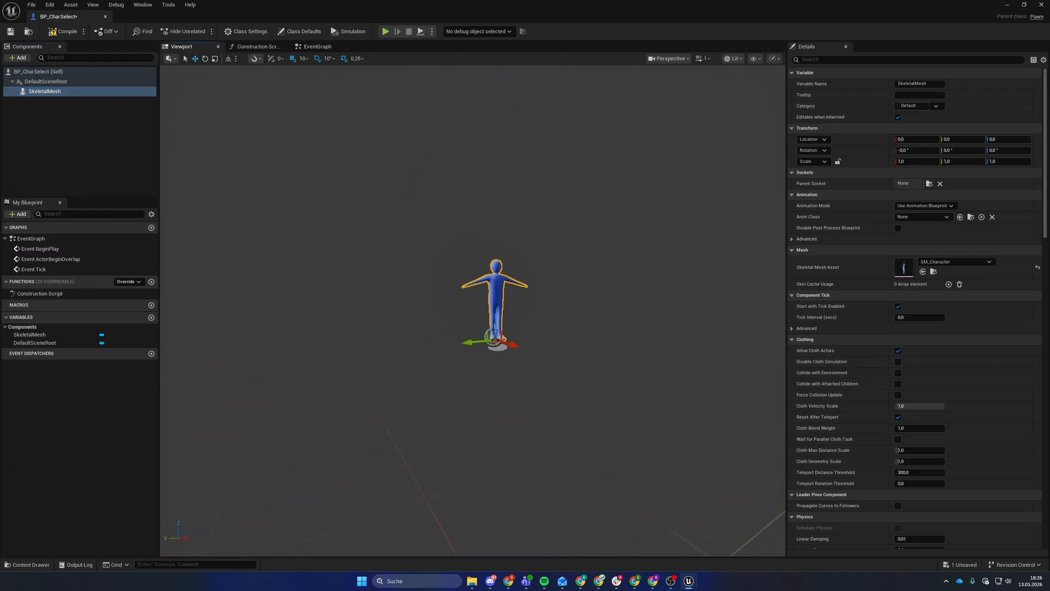
Step: Set the SkeletalMesh component to Use Animation Asset with Animation_Walking as the animation to play, and save the blueprint
{"action": "left_click", "coordinate": [925, 206]}
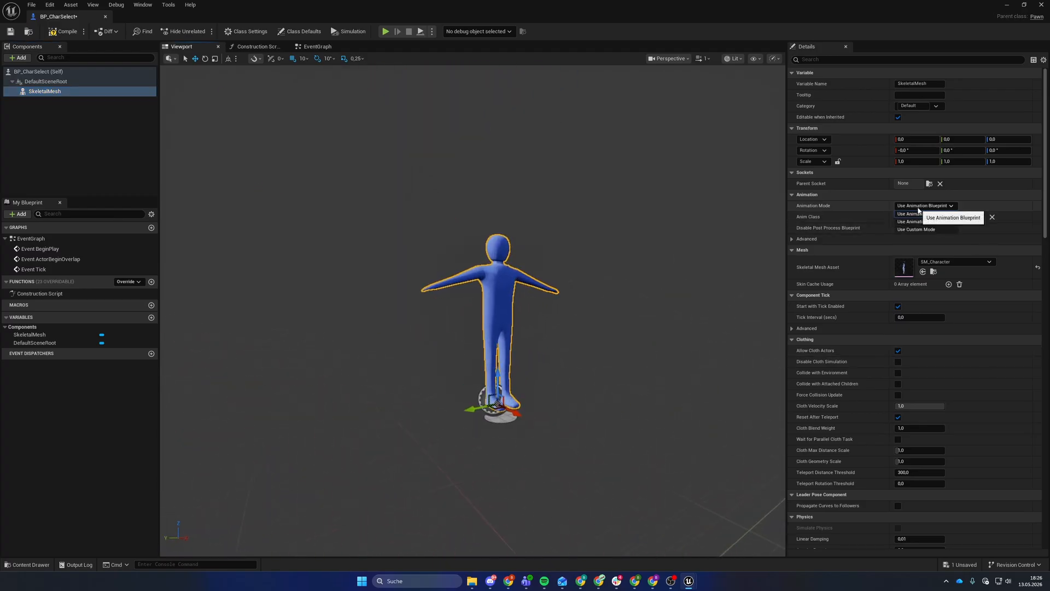
{"action": "left_click", "coordinate": [930, 223]}
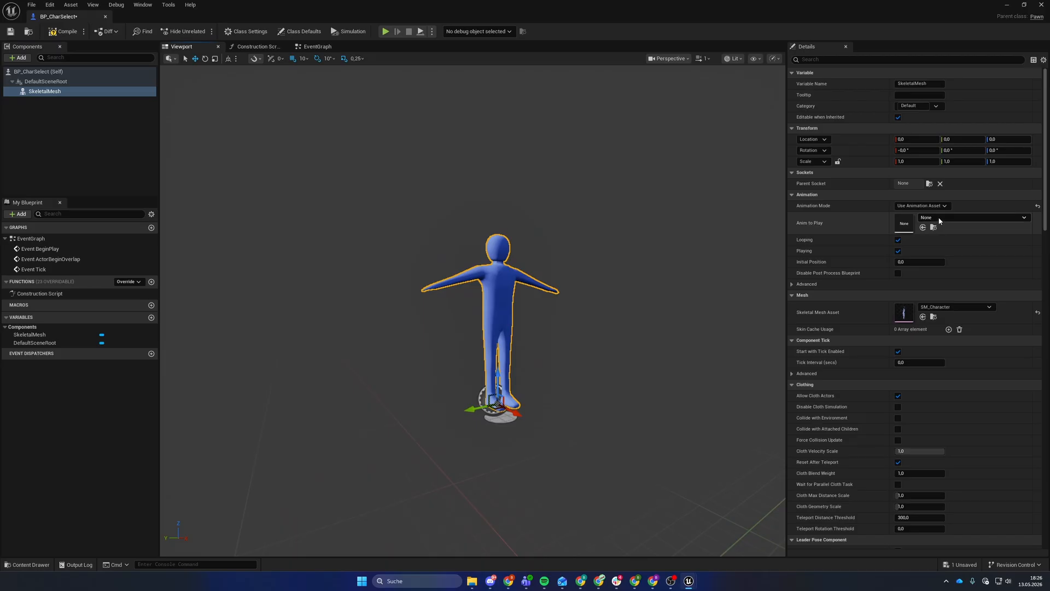
{"action": "left_click", "coordinate": [939, 218]}
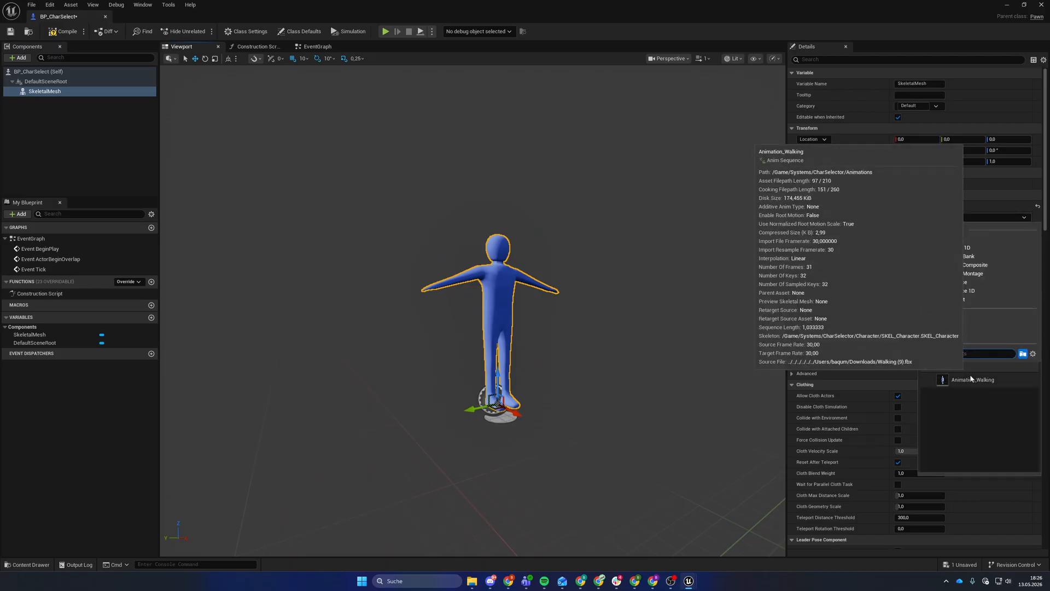
{"action": "left_click", "coordinate": [952, 380]}
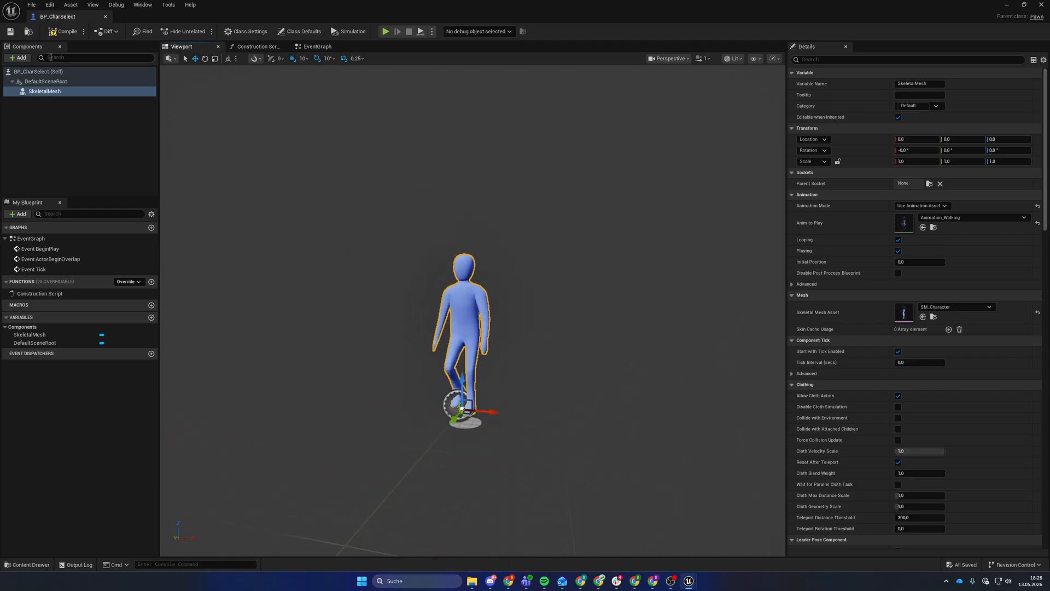
{"action": "left_click", "coordinate": [10, 32]}
{"action": "left_click", "coordinate": [152, 161]}
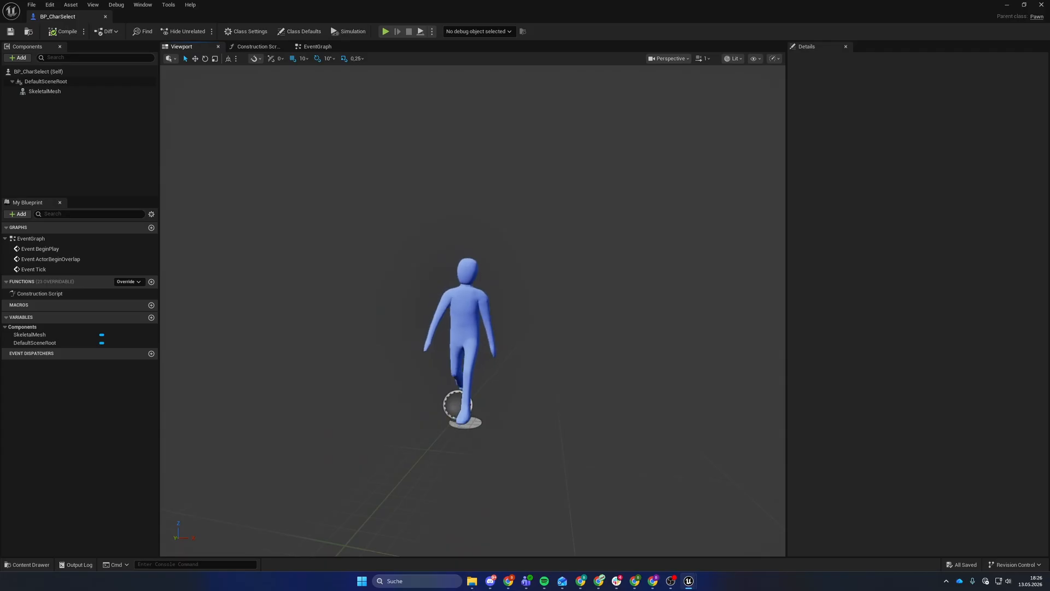
{"action": "left_click_drag", "start_coordinate": [301, 140], "coordinate": [282, 181]}
{"action": "scroll", "coordinate": [351, 128], "scroll_direction": "up", "scroll_amount": 2}
{"action": "left_click", "coordinate": [68, 93]}
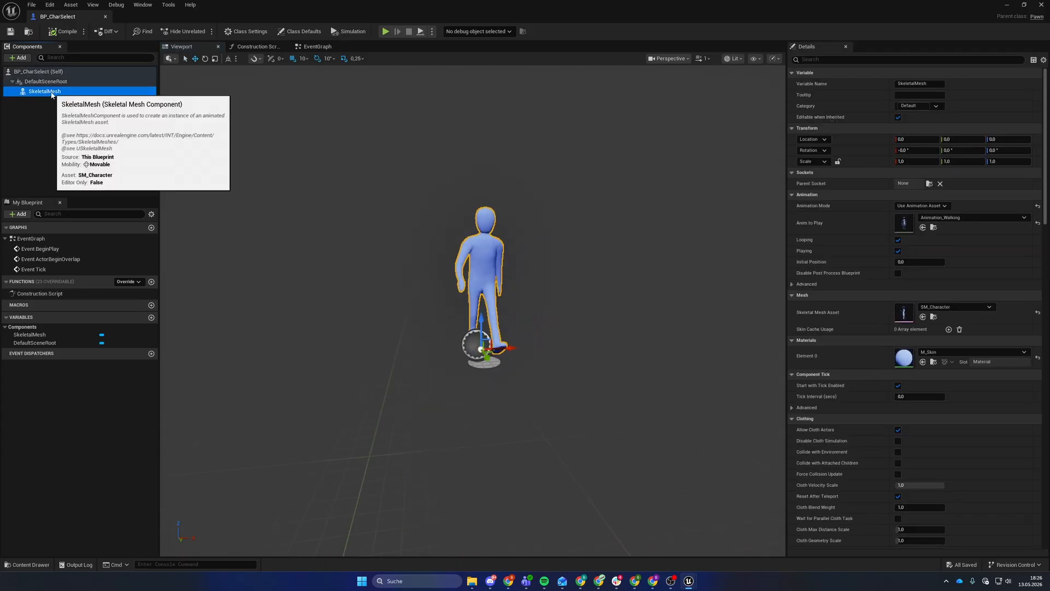
{"action": "key", "text": "F2"}
{"action": "scroll", "coordinate": [274, 137], "scroll_direction": "up", "scroll_amount": 4}
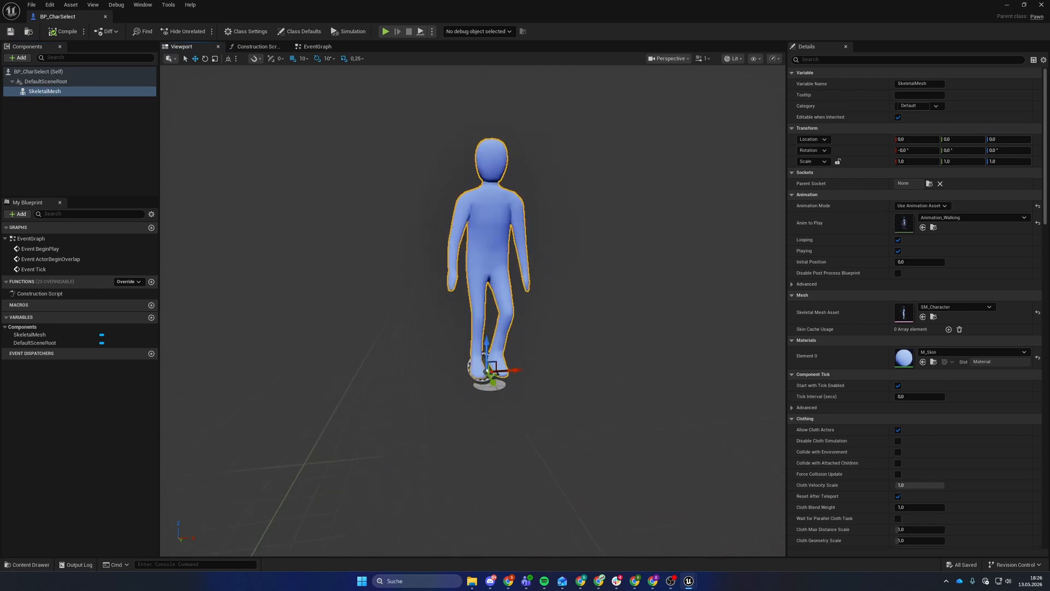
{"action": "left_click", "coordinate": [61, 130]}
Step: Add a Skeletal Mesh component named Hair as a child of the SkeletalMesh component
{"action": "left_click", "coordinate": [55, 92]}
{"action": "left_click", "coordinate": [18, 57]}
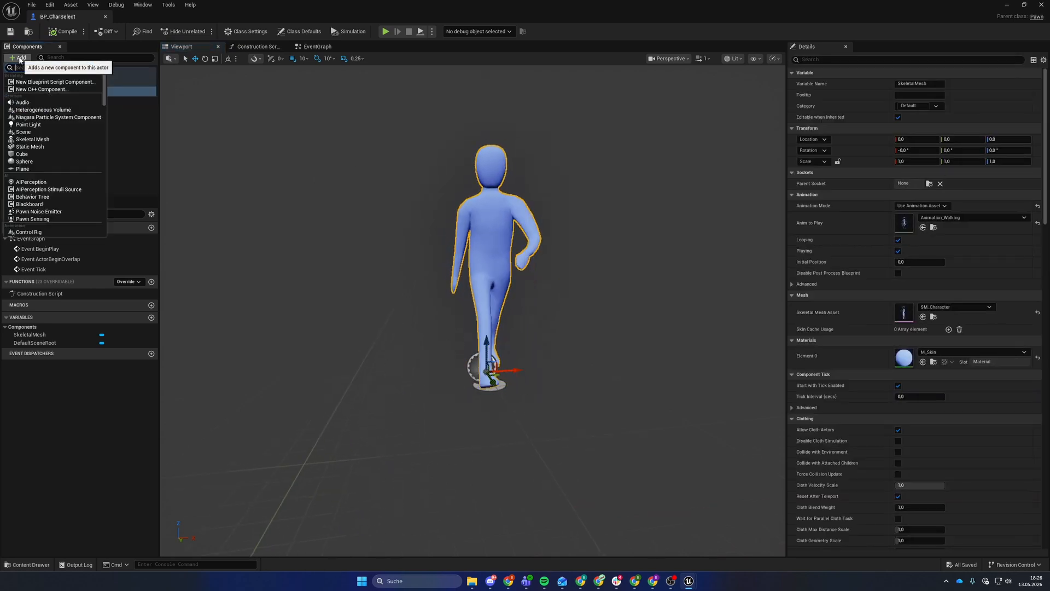
{"action": "type", "text": "selek"}
{"action": "key", "text": "BackSpace"}
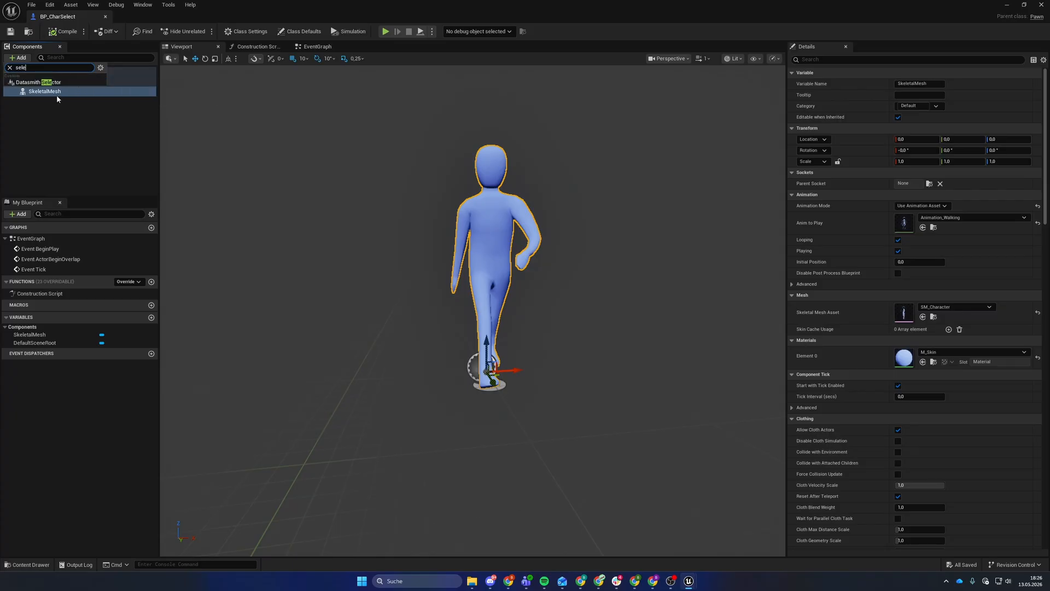
{"action": "key", "text": "BackSpace"}
{"action": "key", "text": "BackSpace"}
{"action": "key", "text": "BackSpace"}
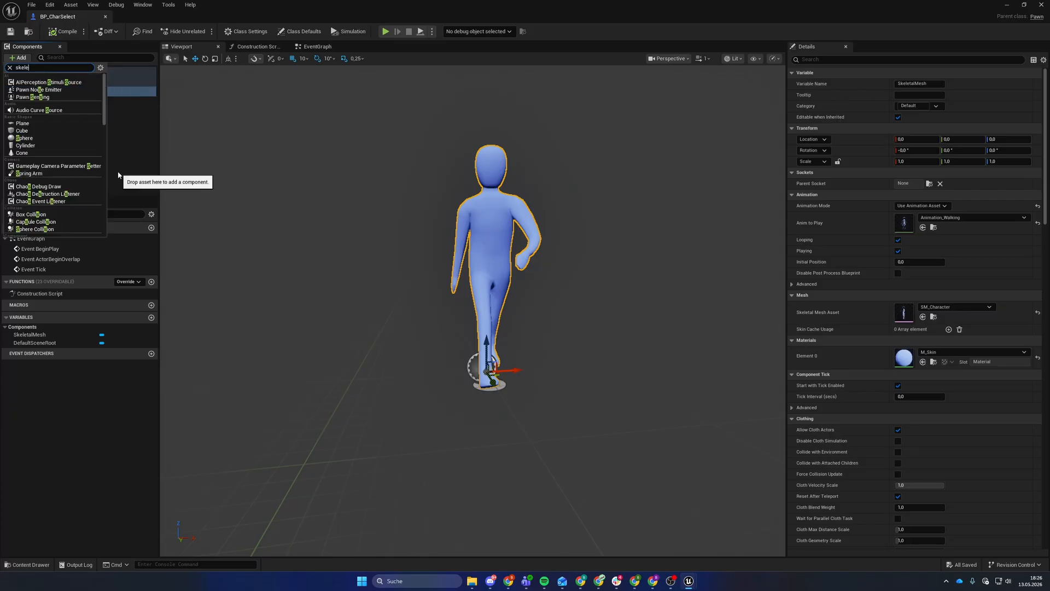
{"action": "left_click", "coordinate": [41, 81]}
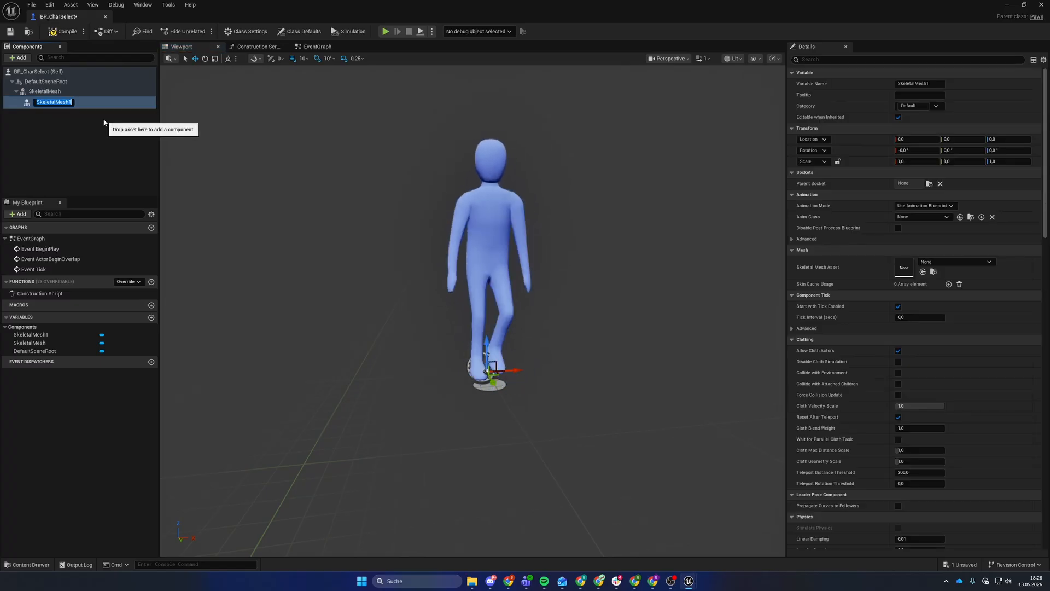
{"action": "type", "text": "Hair"}
{"action": "key", "text": "Return"}
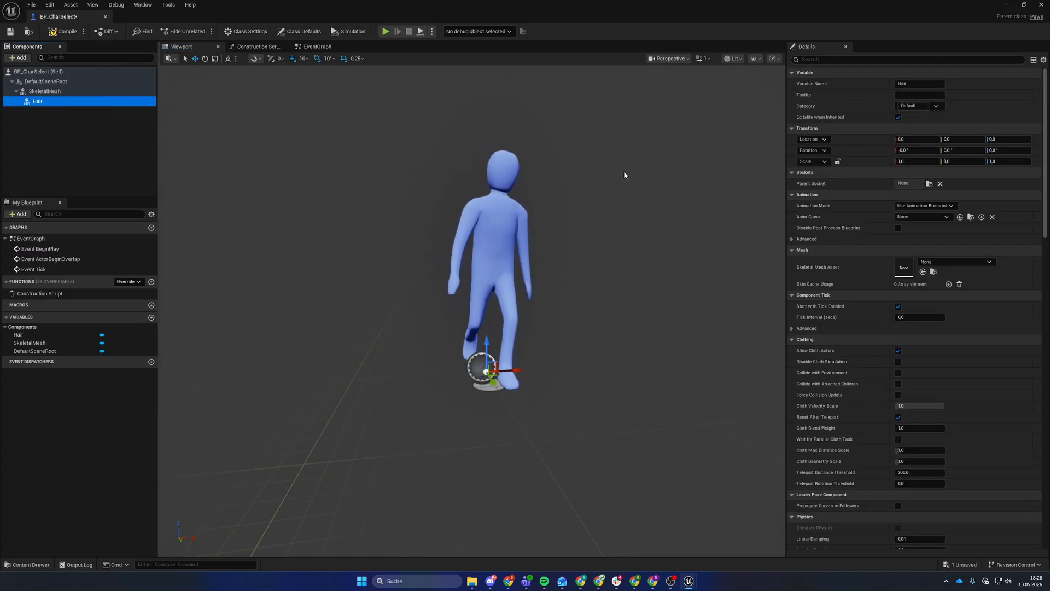
Step: Assign SM_FuzzyHair as the skeletal mesh asset of the Hair component
{"action": "left_click", "coordinate": [950, 261]}
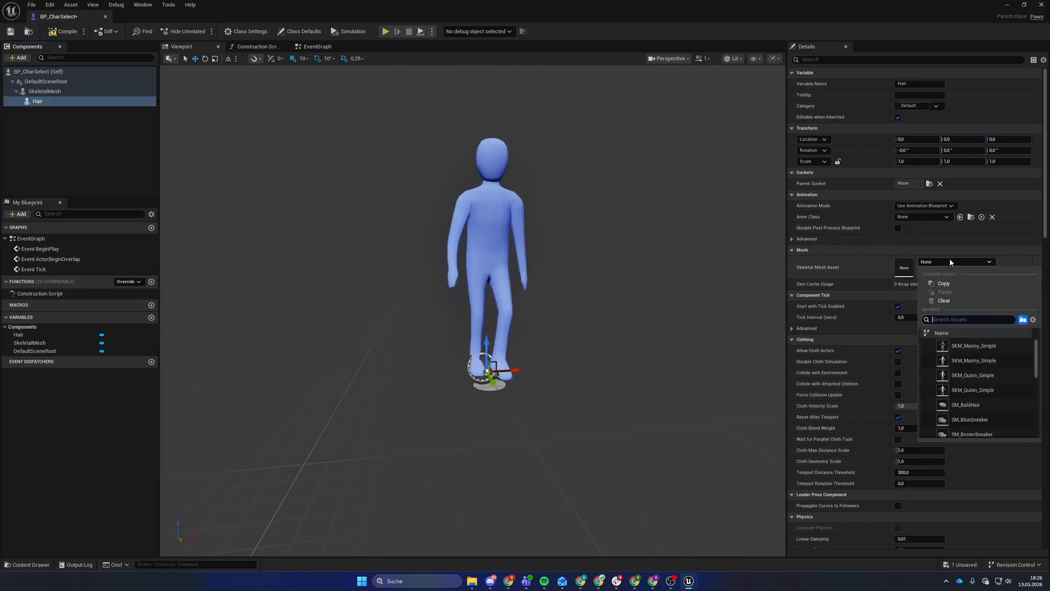
{"action": "type", "text": "hair"}
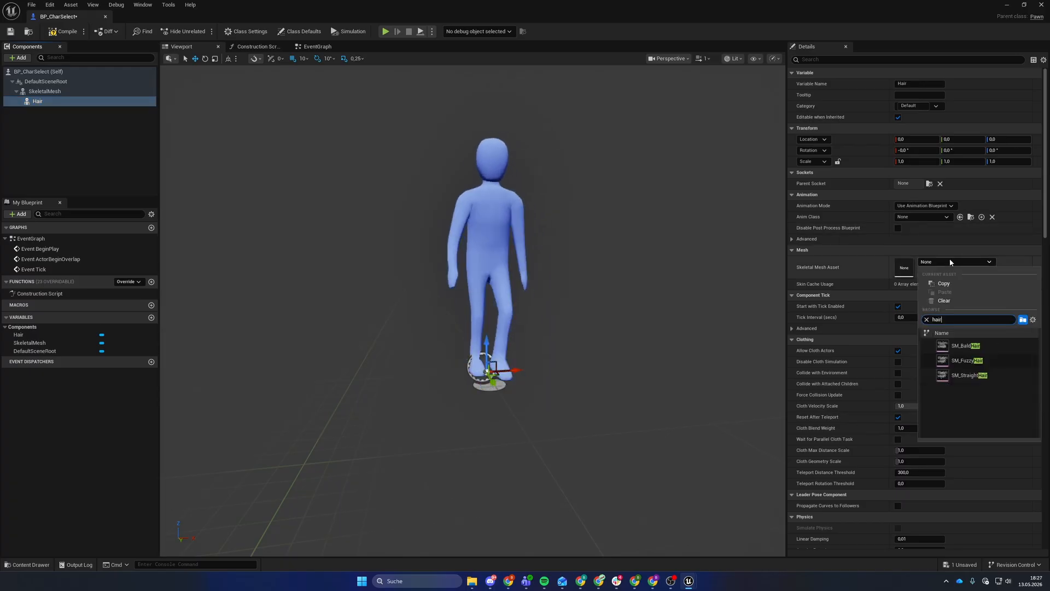
{"action": "left_click", "coordinate": [983, 360]}
{"action": "key", "text": "ctrl+s"}
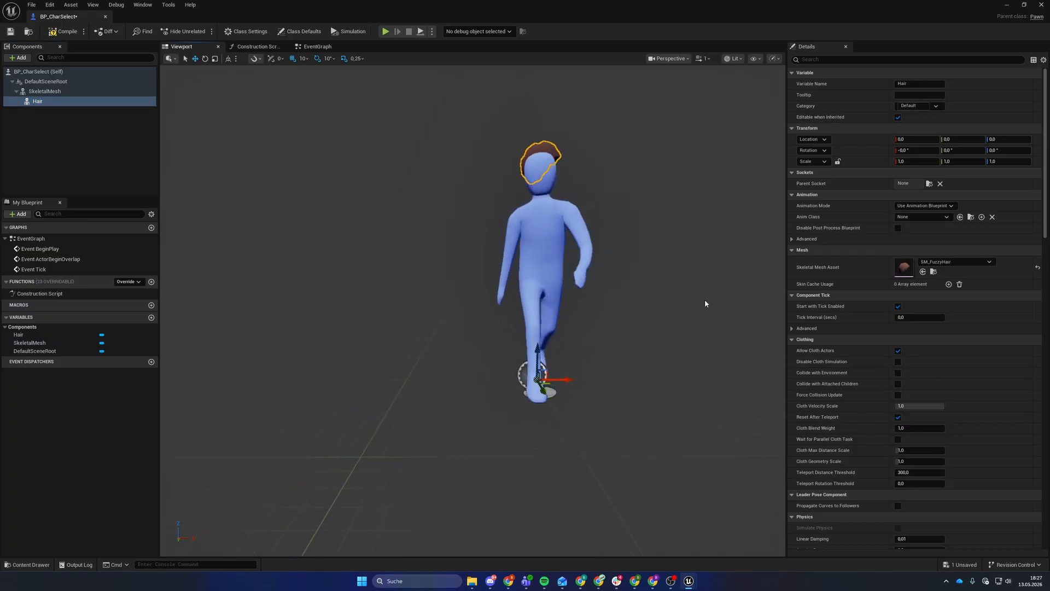
Step: Set the Hair component to Use Animation Asset with Animation_Walking as the animation to play, and compile the blueprint
{"action": "left_click", "coordinate": [924, 206]}
{"action": "left_click", "coordinate": [920, 222]}
{"action": "left_click", "coordinate": [974, 218]}
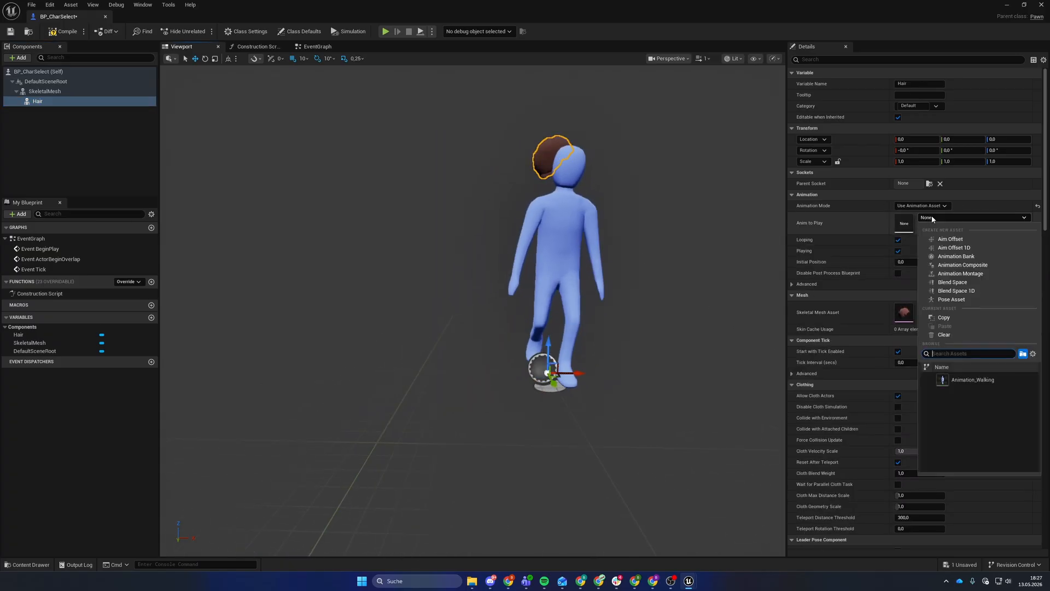
{"action": "left_click", "coordinate": [984, 385]}
{"action": "right_click_drag", "start_coordinate": [602, 317], "coordinate": [645, 314]}
{"action": "right_click_drag", "start_coordinate": [657, 301], "coordinate": [656, 302]}
{"action": "scroll", "coordinate": [655, 302], "scroll_direction": "down", "scroll_amount": 3}
{"action": "left_click", "coordinate": [372, 229]}
{"action": "left_click", "coordinate": [44, 103]}
{"action": "left_click", "coordinate": [60, 34]}
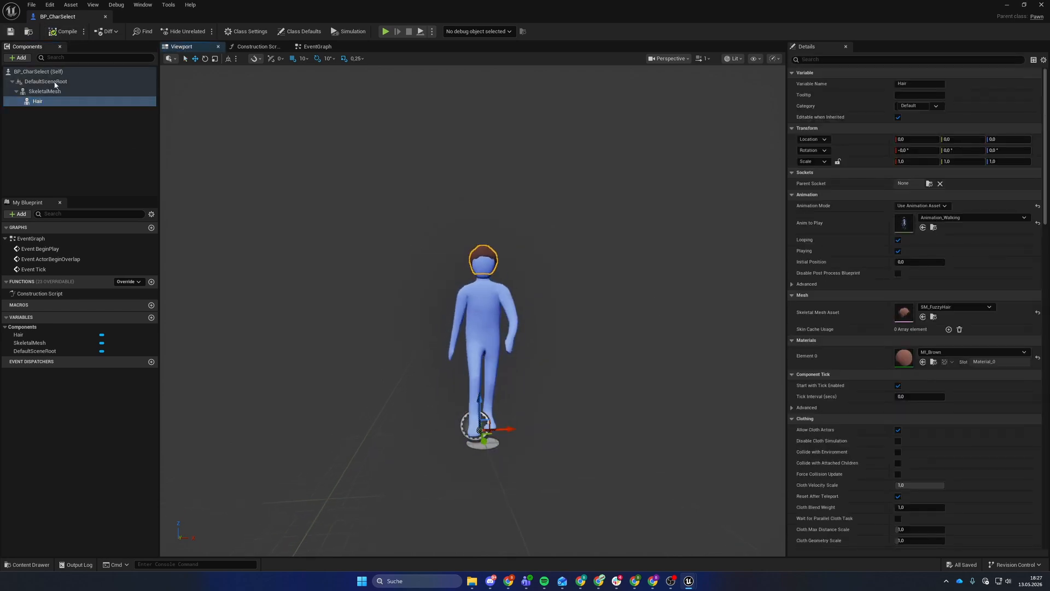
Step: Close the BP_CharSelect blueprint editor and return to the level editor
{"action": "left_click", "coordinate": [62, 102]}
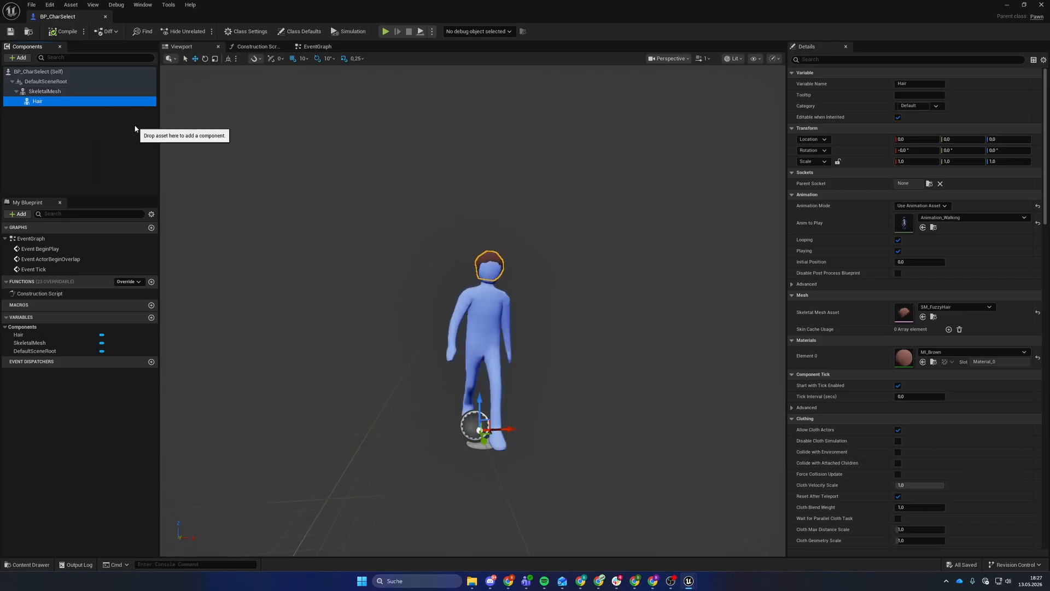
{"action": "left_click", "coordinate": [463, 245]}
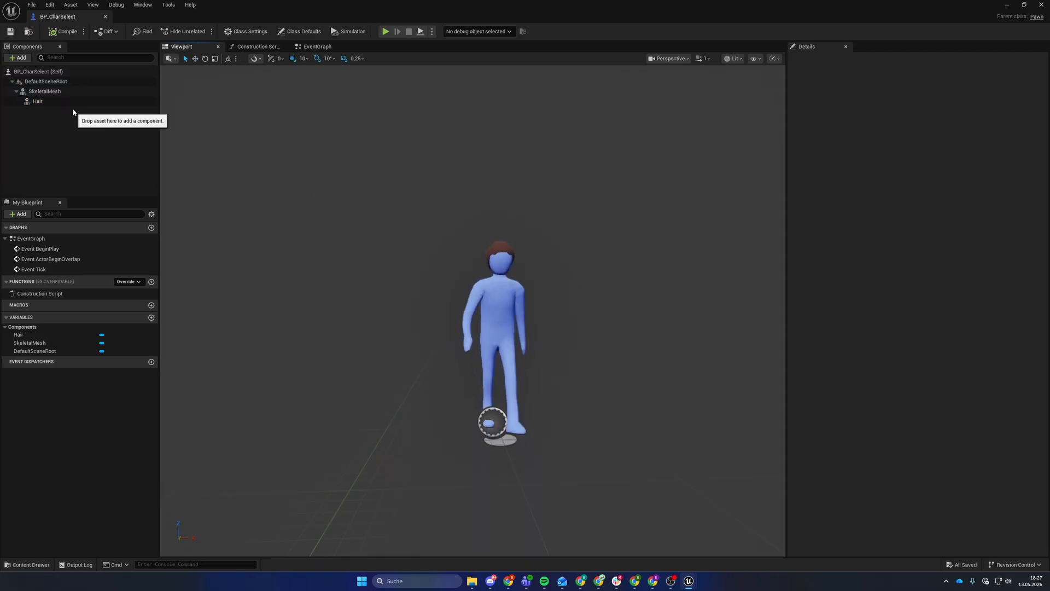
{"action": "left_click_drag", "start_coordinate": [482, 8], "coordinate": [455, 96]}
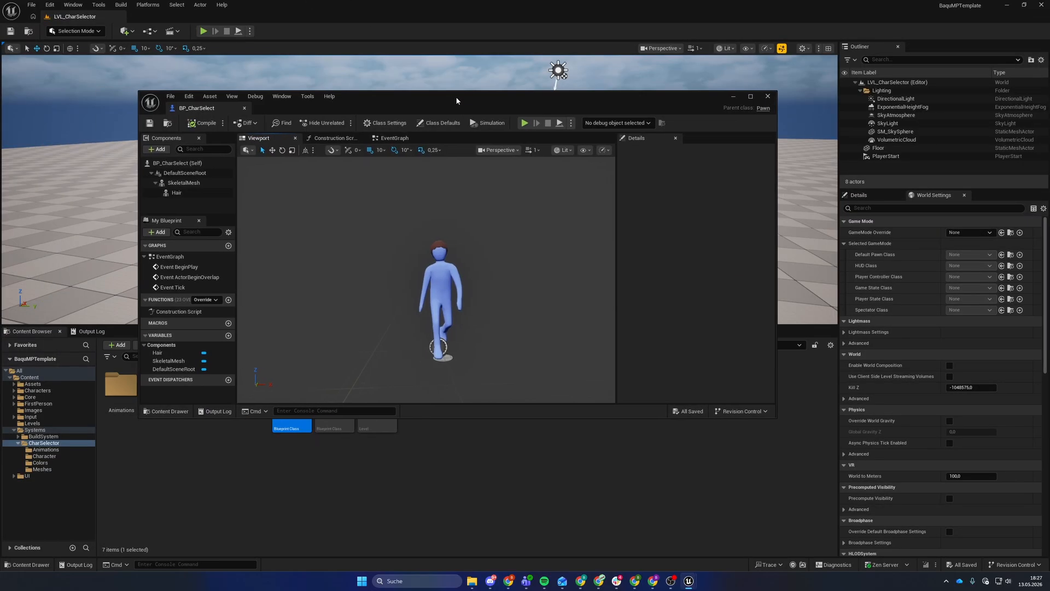
{"action": "left_click", "coordinate": [768, 97]}
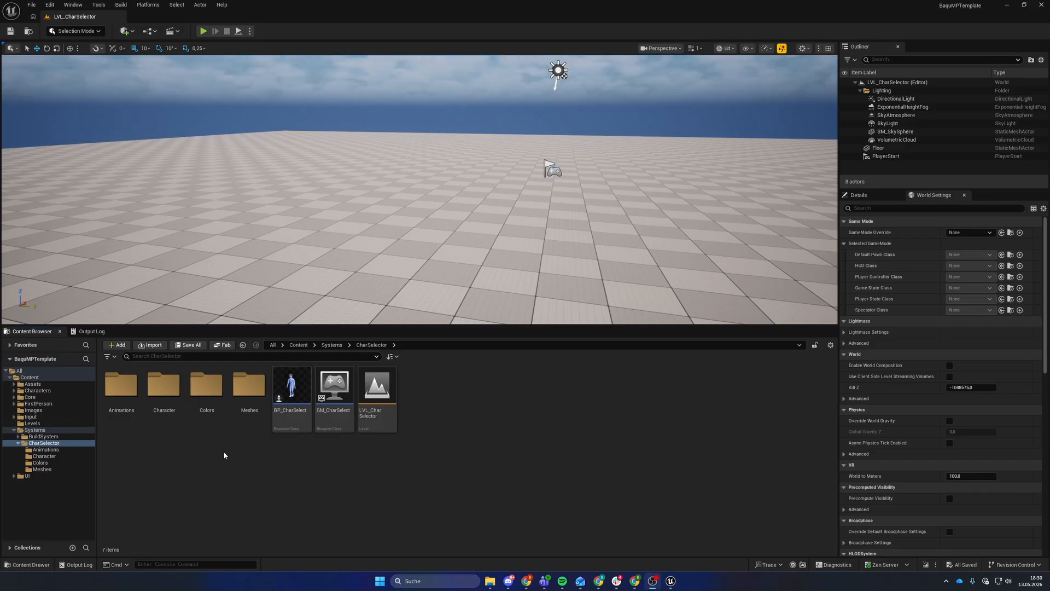
Step: Create a folder named Data inside the CharSelector folder
{"action": "right_click", "coordinate": [484, 432]}
{"action": "left_click", "coordinate": [516, 187]}
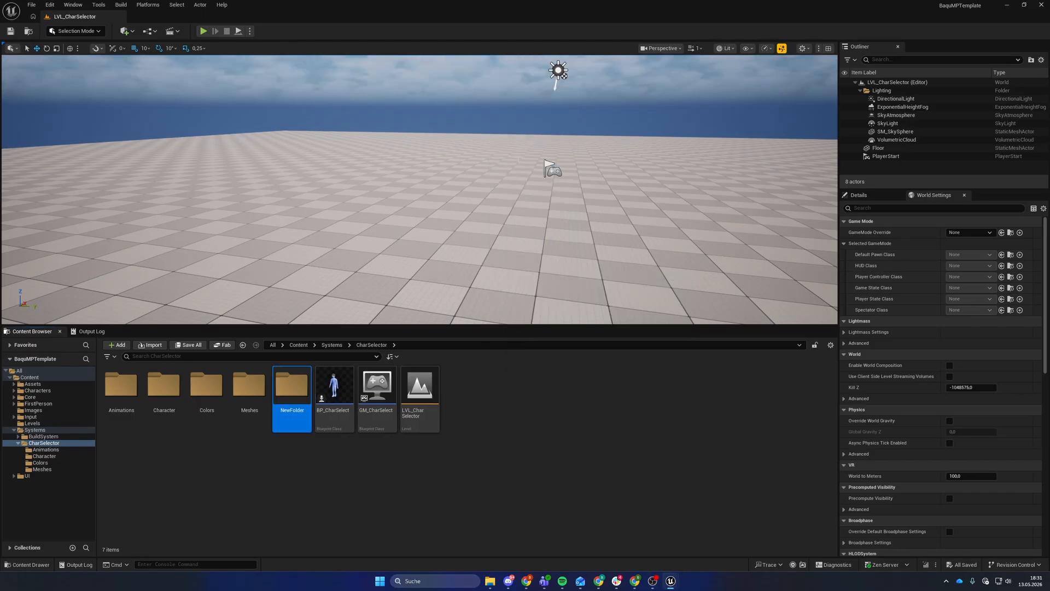
{"action": "type", "text": "Data"}
{"action": "key", "text": "Return"}
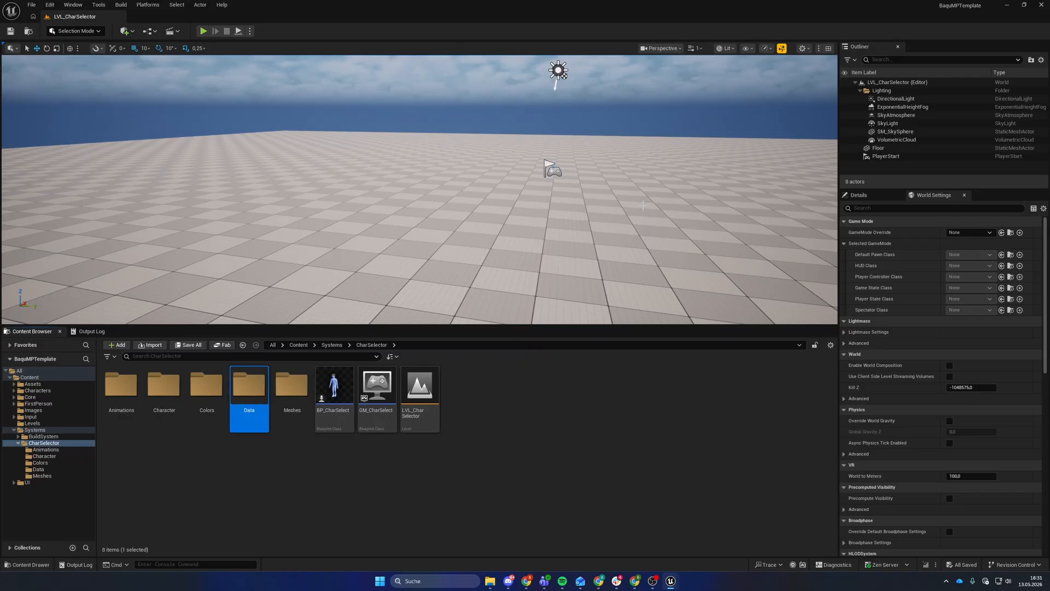
Step: Create a Structure asset named S_Attribute in the Data folder
{"action": "double_click", "coordinate": [239, 387]}
{"action": "right_click", "coordinate": [216, 422]}
{"action": "type", "text": "struct"}
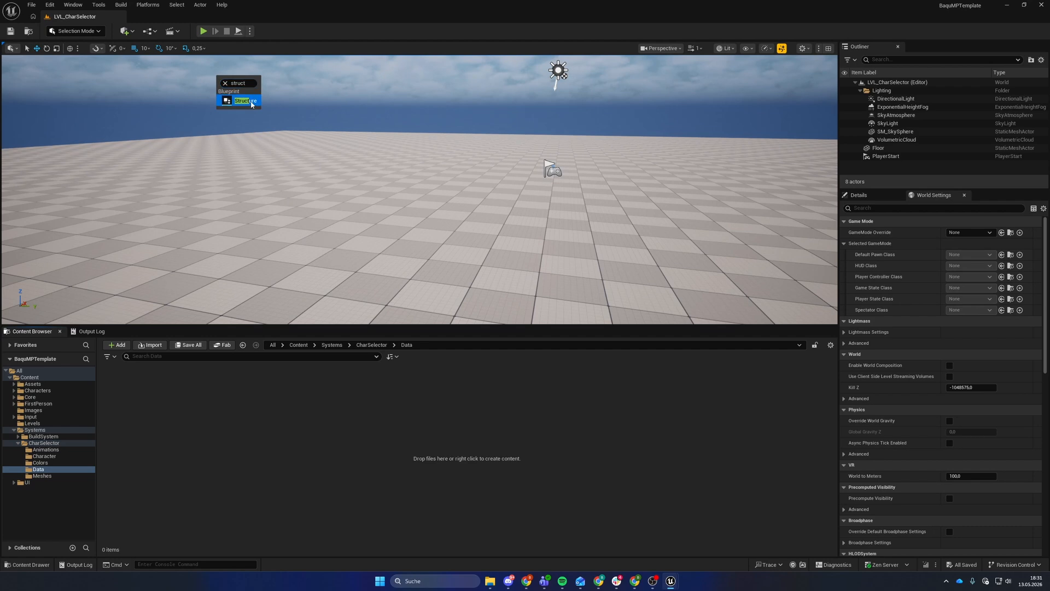
{"action": "left_click", "coordinate": [253, 102]}
{"action": "type", "text": "S"}
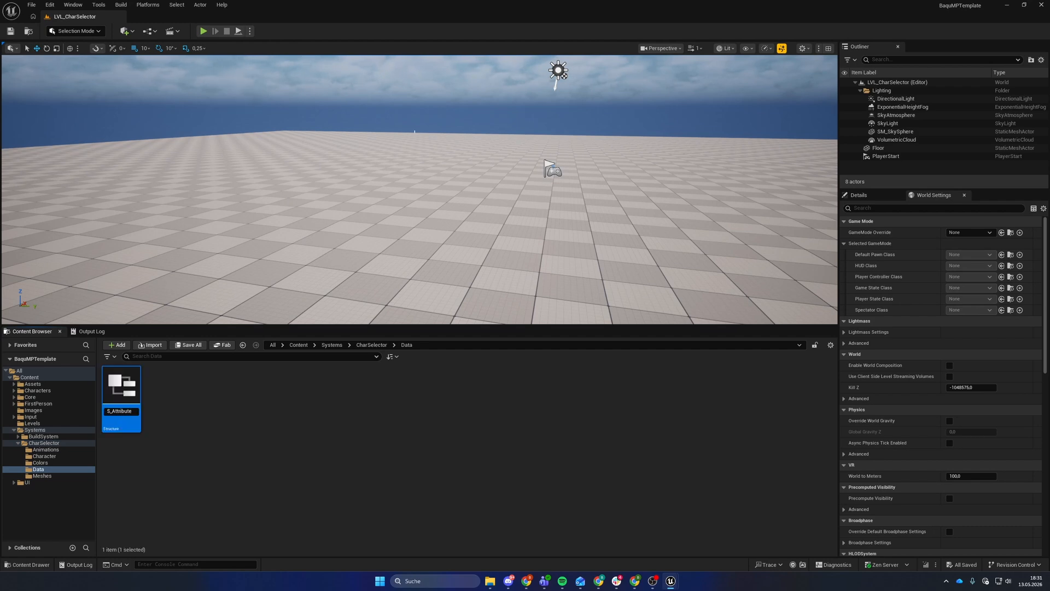
{"action": "type", "text": "_Attribute"}
{"action": "key", "text": "Return"}
Step: Open the S_Attribute structure and rename its first member variable as MeshList
{"action": "double_click", "coordinate": [121, 386]}
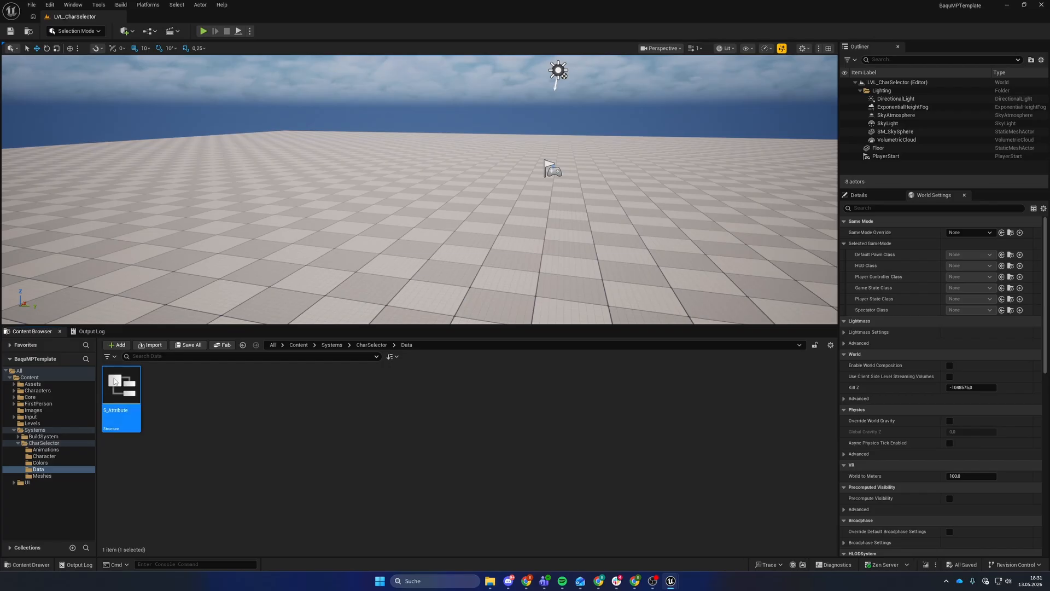
{"action": "left_click", "coordinate": [169, 170]}
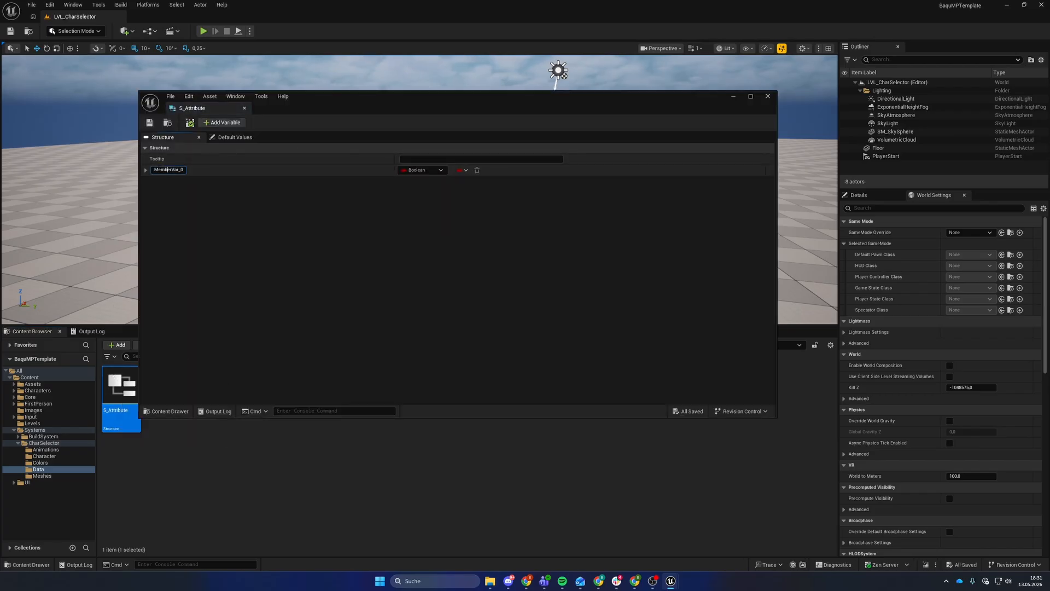
{"action": "key", "text": "ctrl+a"}
{"action": "type", "text": "MeshList"}
{"action": "key", "text": "Return"}
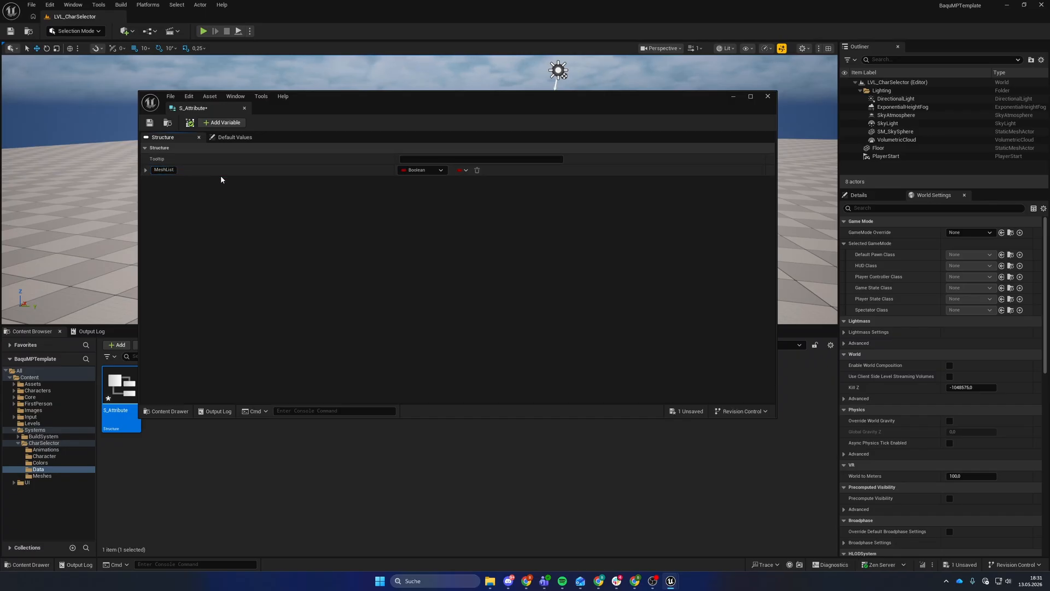
Step: Set the type of MeshList to an array of Skeletal Mesh and save the structure
{"action": "left_click", "coordinate": [411, 171]}
{"action": "type", "text": "skeleta"}
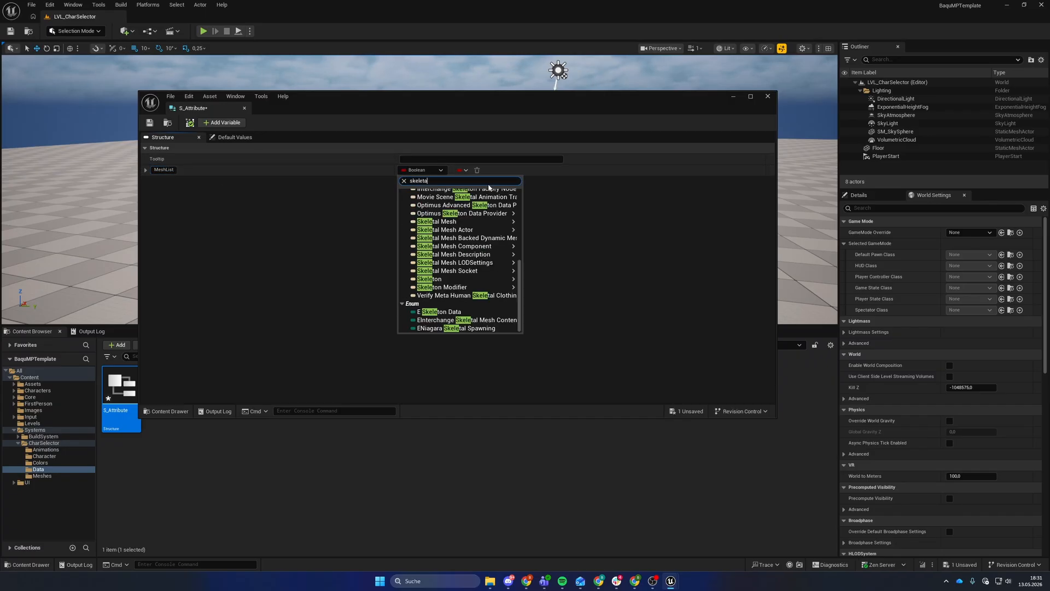
{"action": "scroll", "coordinate": [465, 230], "scroll_direction": "up", "scroll_amount": 2}
{"action": "mouse_move", "coordinate": [481, 265]}
{"action": "left_click", "coordinate": [541, 266]}
{"action": "left_click", "coordinate": [462, 170]}
{"action": "left_click", "coordinate": [453, 192]}
{"action": "key", "text": "ctrl+s"}
Step: Add a member variable named MeshNameList to S_Attribute and set its type to a String array
{"action": "left_click", "coordinate": [221, 122]}
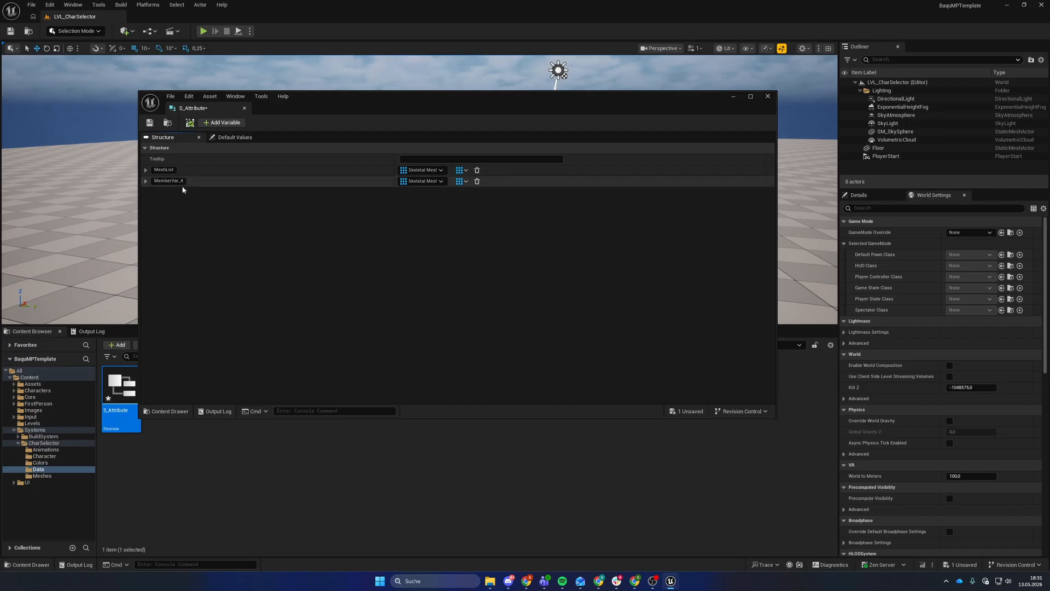
{"action": "left_click", "coordinate": [173, 182]}
{"action": "type", "text": "MeshNameList"}
{"action": "key", "text": "Return"}
{"action": "left_click", "coordinate": [433, 181]}
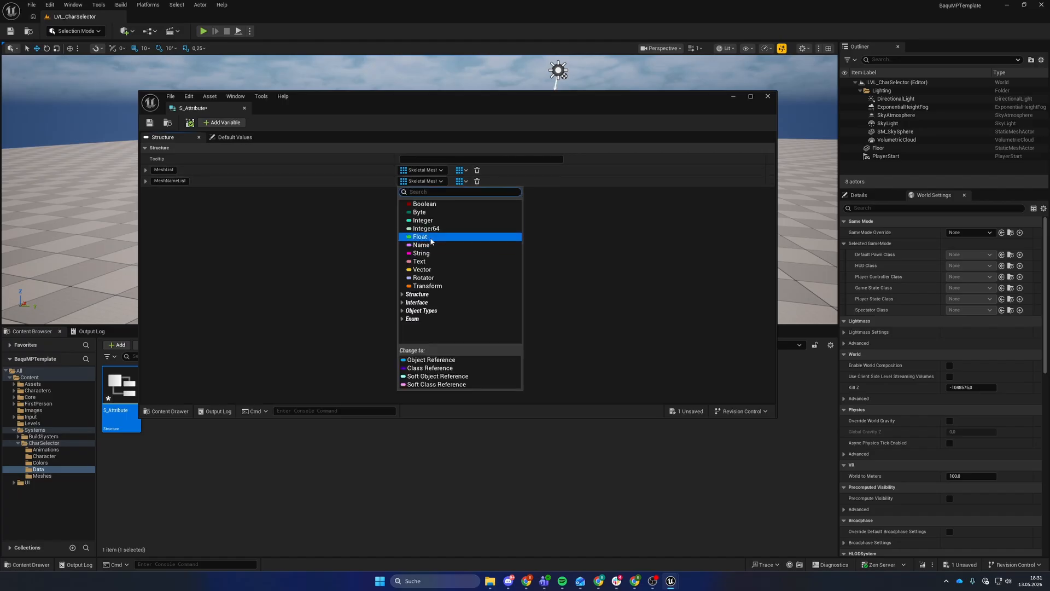
{"action": "left_click", "coordinate": [435, 253]}
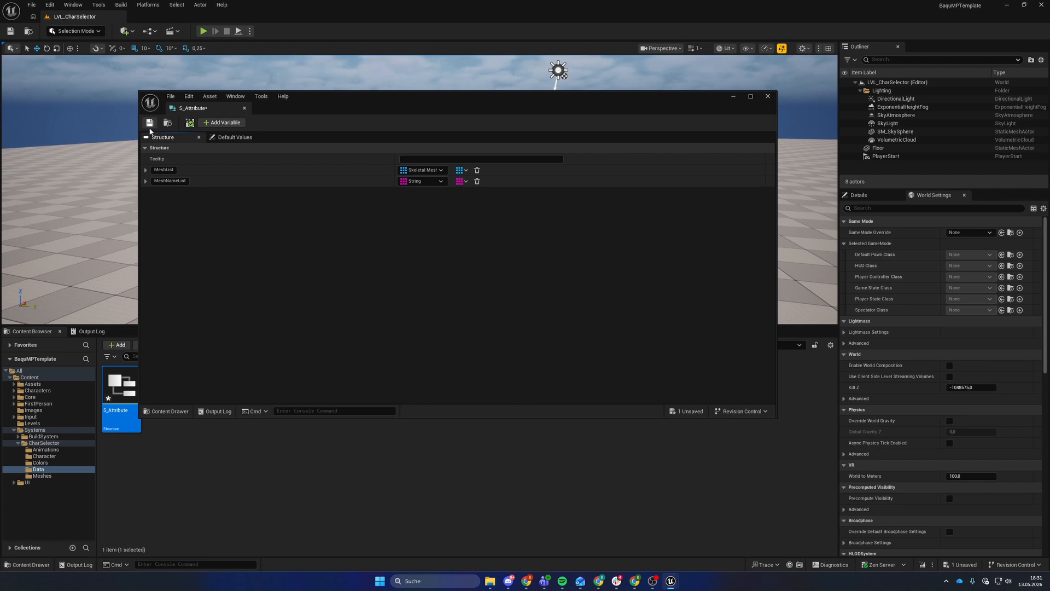
Step: Add a member variable named Attribute Name as a single String and save the structure
{"action": "left_click", "coordinate": [221, 123]}
{"action": "type", "text": "Attribute Name"}
{"action": "left_click", "coordinate": [462, 193]}
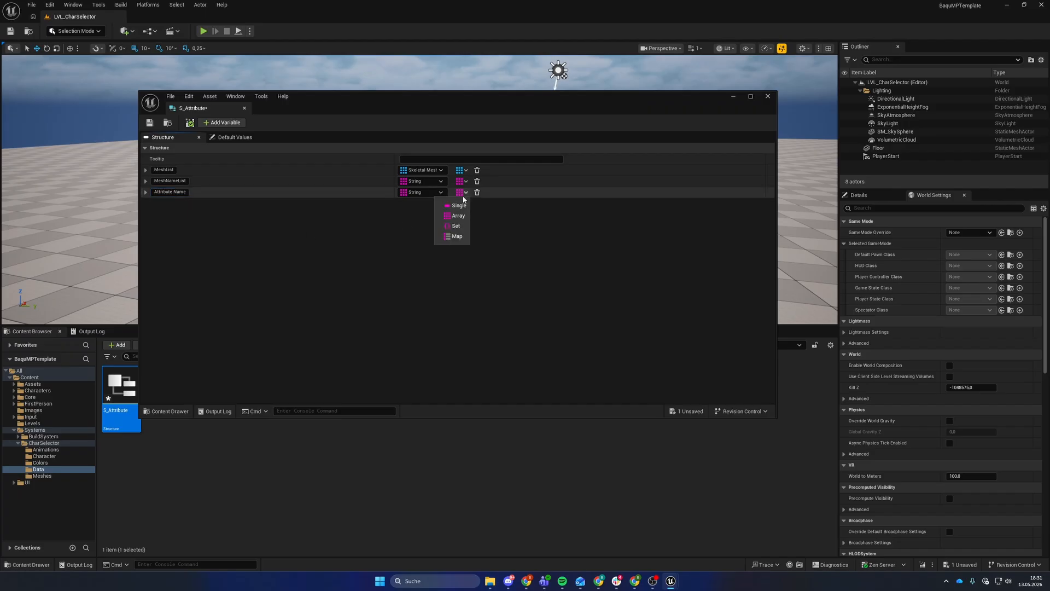
{"action": "left_click", "coordinate": [457, 205]}
{"action": "left_click", "coordinate": [149, 122]}
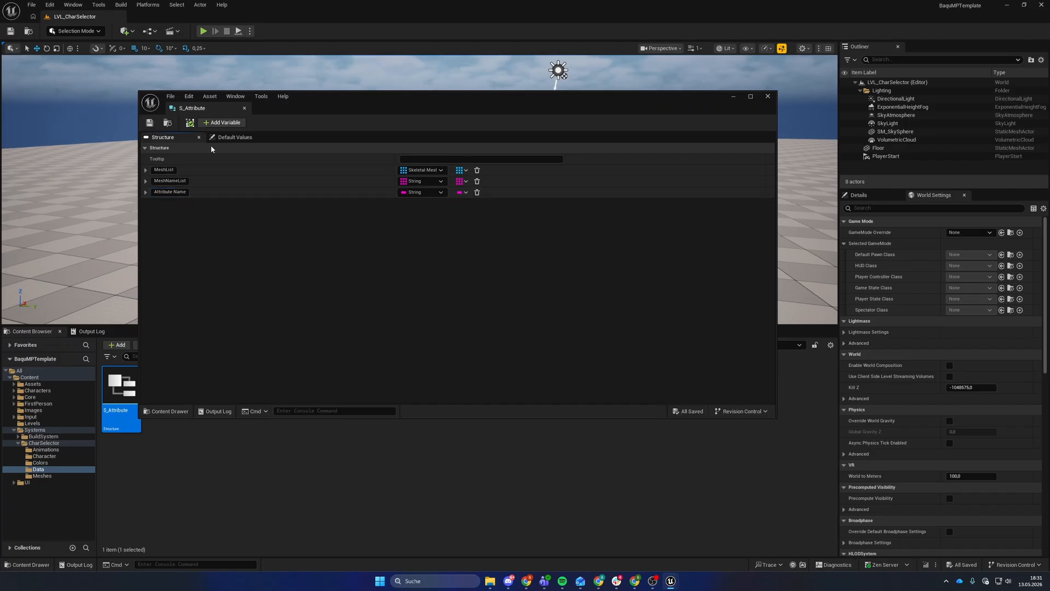
Step: Add a member variable named CurrentIndex as a single Integer, then save and close the S_Attribute structure
{"action": "left_click", "coordinate": [221, 123]}
{"action": "type", "text": "CurrentIndex"}
{"action": "key", "text": "Return"}
{"action": "left_click", "coordinate": [462, 204]}
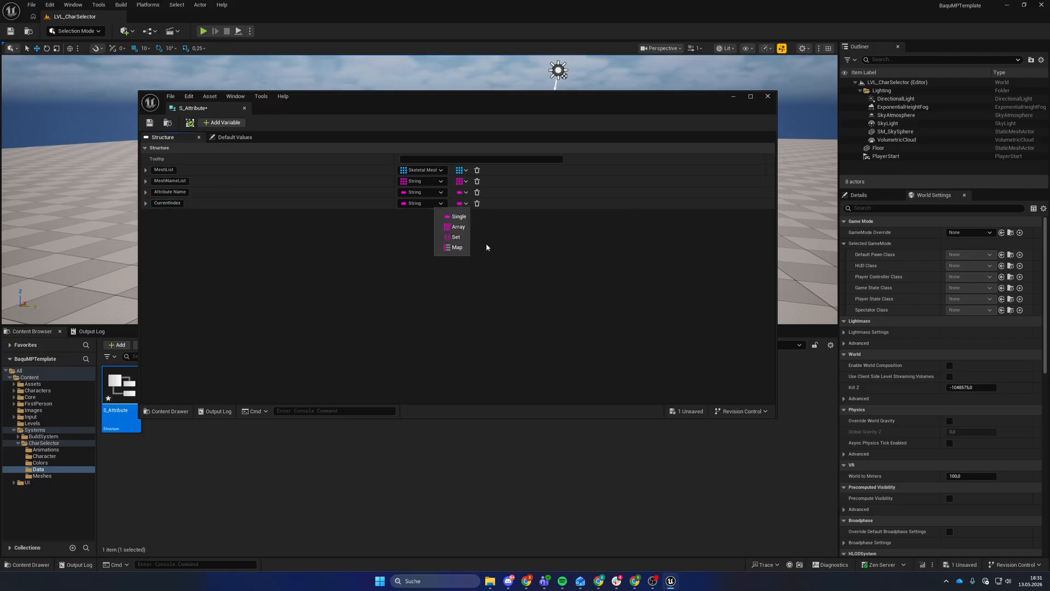
{"action": "left_click", "coordinate": [458, 217]}
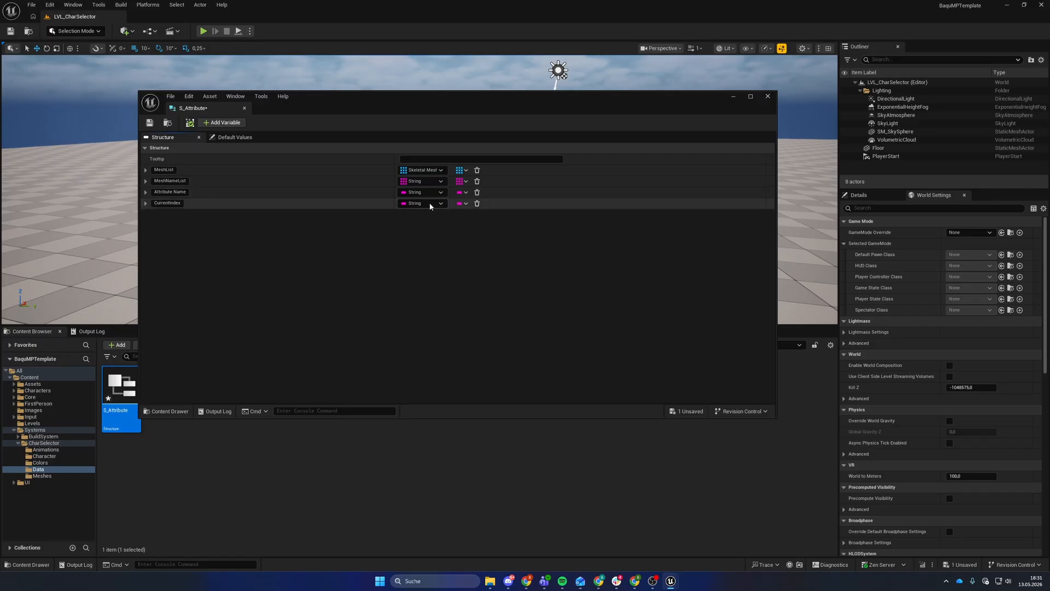
{"action": "left_click", "coordinate": [430, 203]}
{"action": "left_click", "coordinate": [432, 241]}
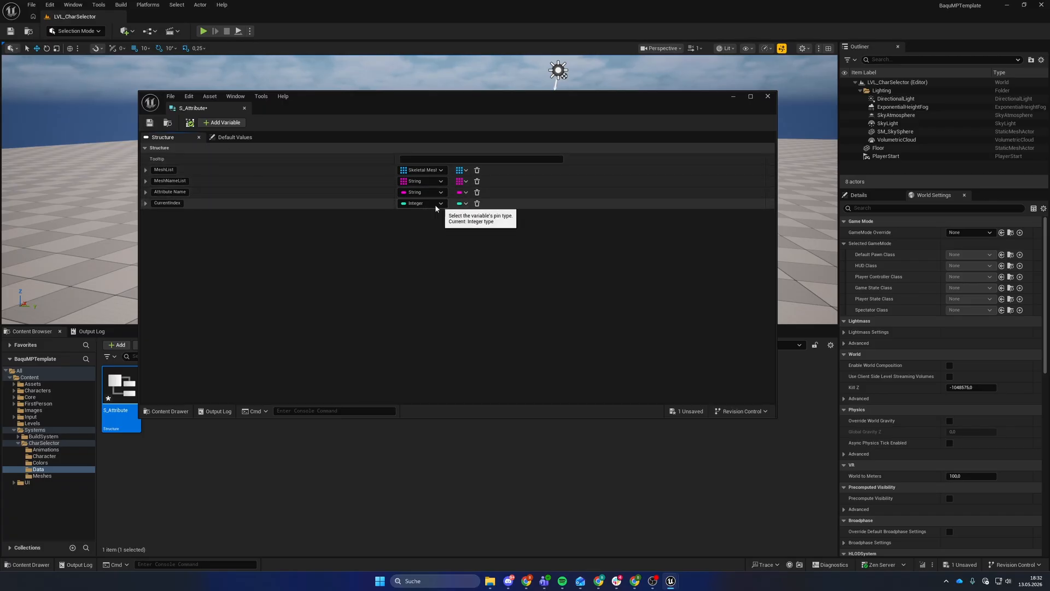
{"action": "left_click", "coordinate": [149, 123]}
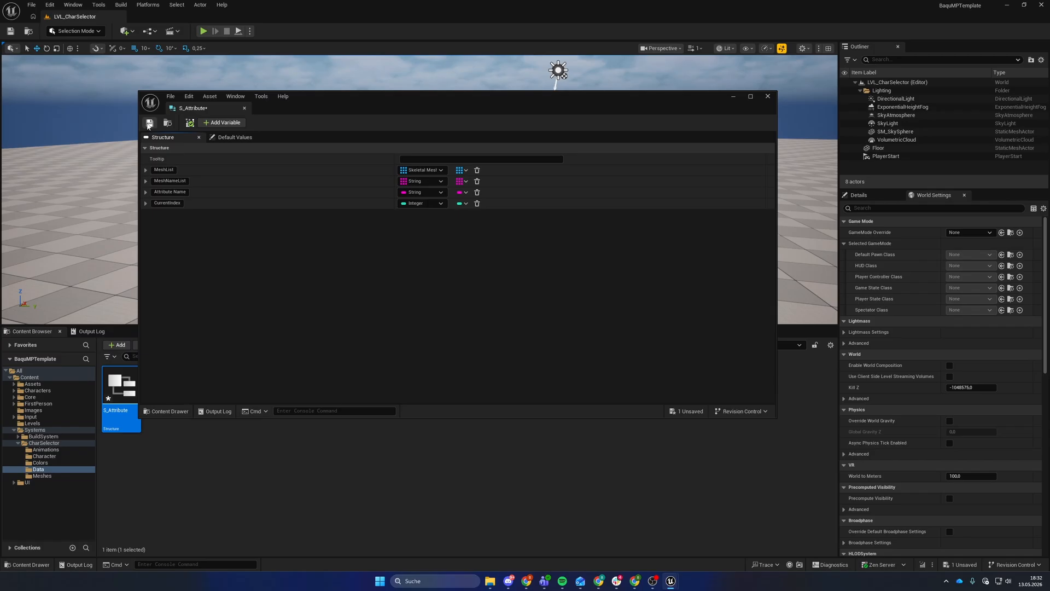
{"action": "left_click", "coordinate": [767, 96]}
Step: Create a Data Table named DT_Attributes in the Data folder with S_Attribute as its row structure
{"action": "left_click", "coordinate": [195, 407]}
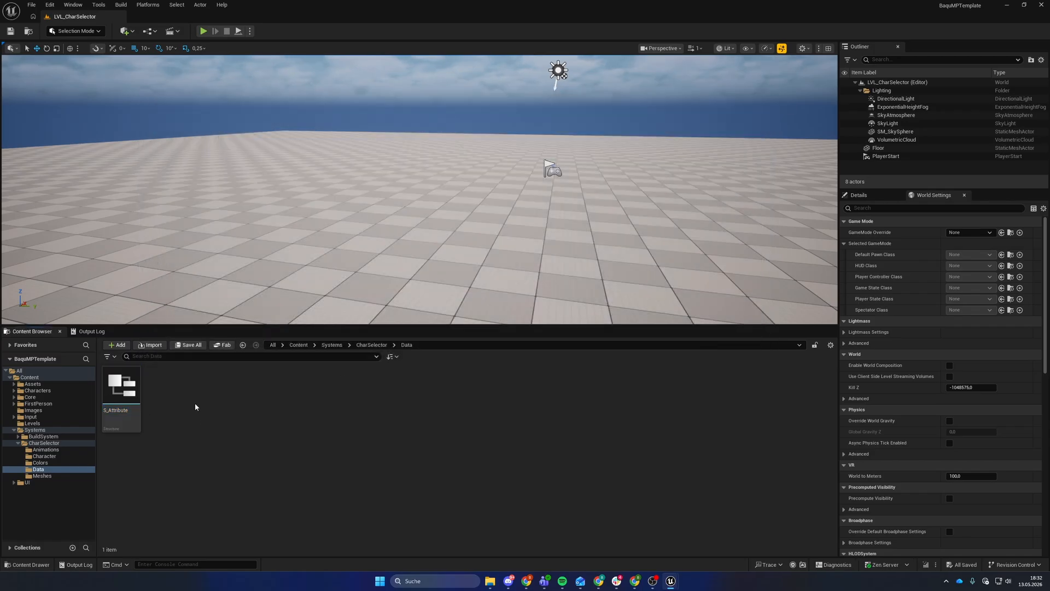
{"action": "right_click", "coordinate": [195, 407]}
{"action": "type", "text": "data"}
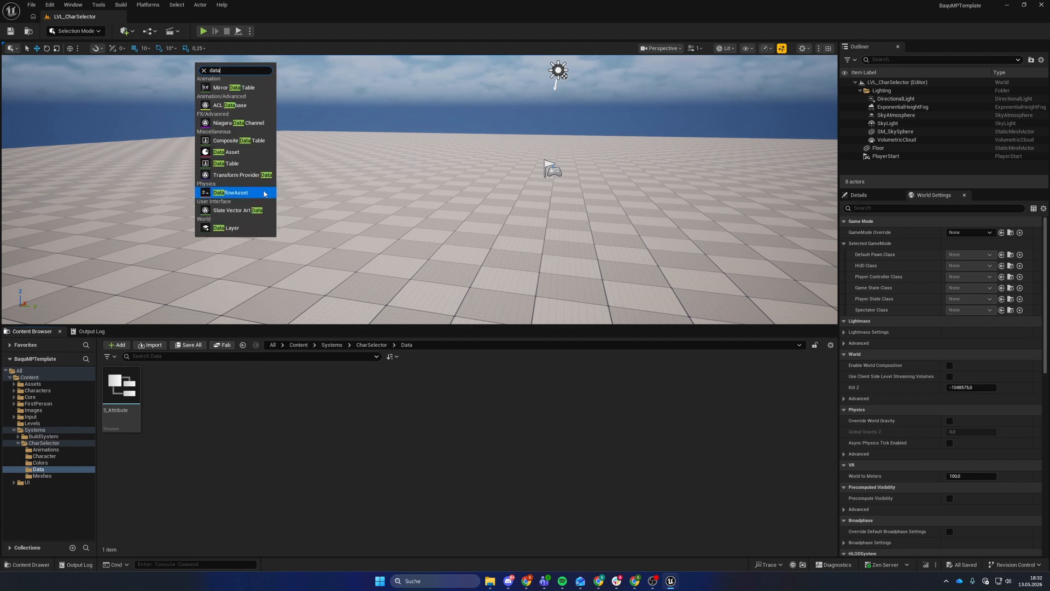
{"action": "left_click", "coordinate": [226, 163]}
{"action": "left_click", "coordinate": [507, 280]}
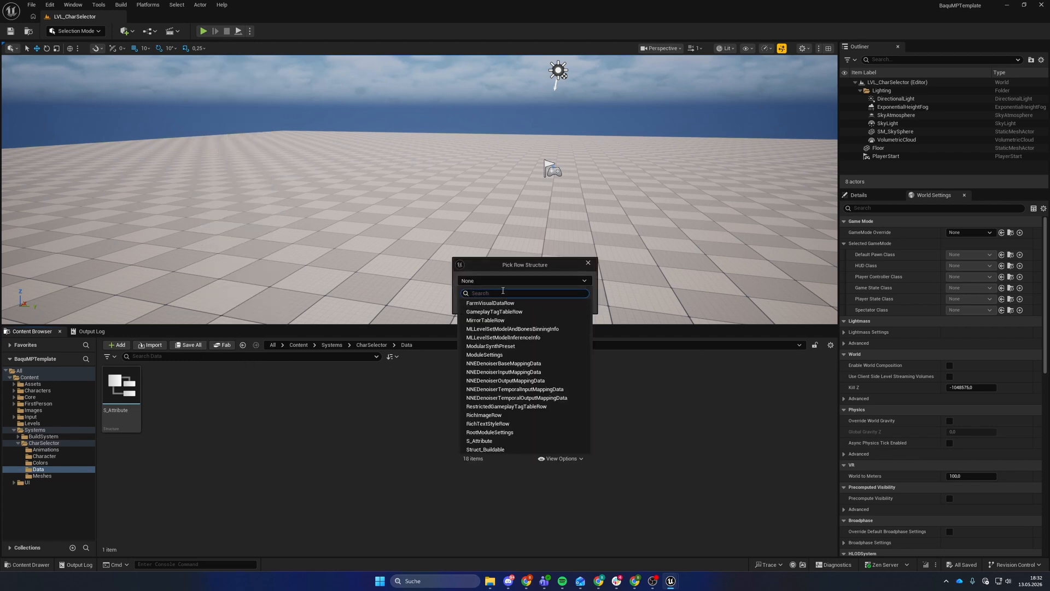
{"action": "type", "text": "S_A"}
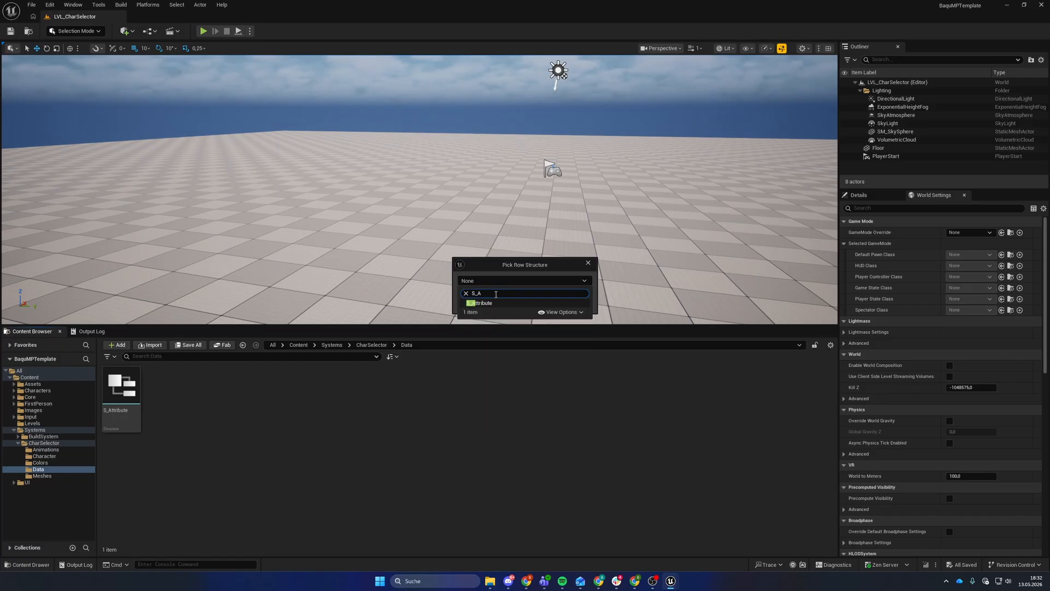
{"action": "left_click", "coordinate": [500, 303]}
{"action": "left_click", "coordinate": [551, 294]}
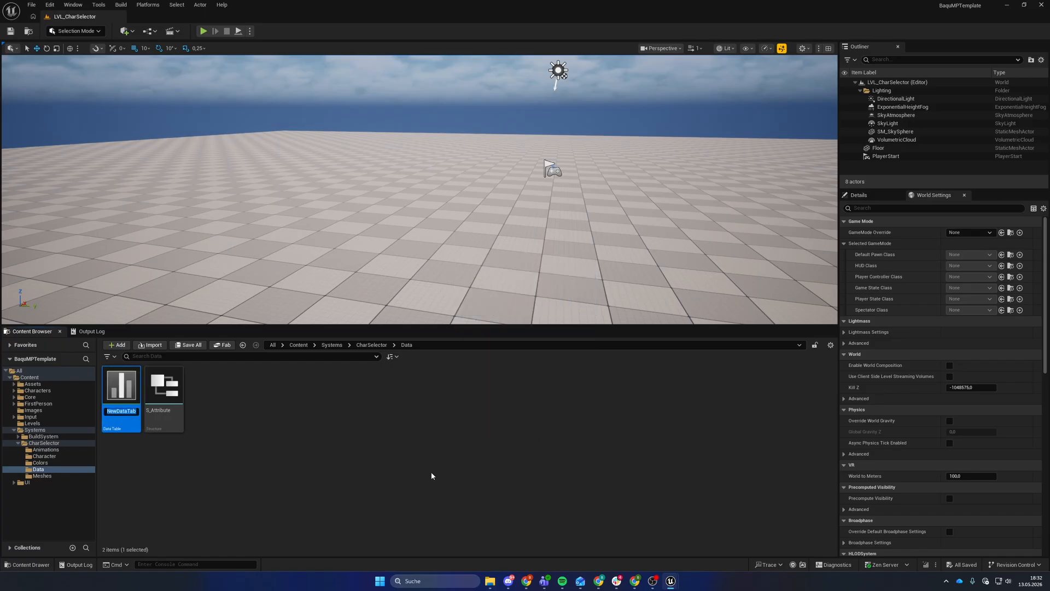
{"action": "type", "text": "DT_Attributes"}
{"action": "key", "text": "Return"}
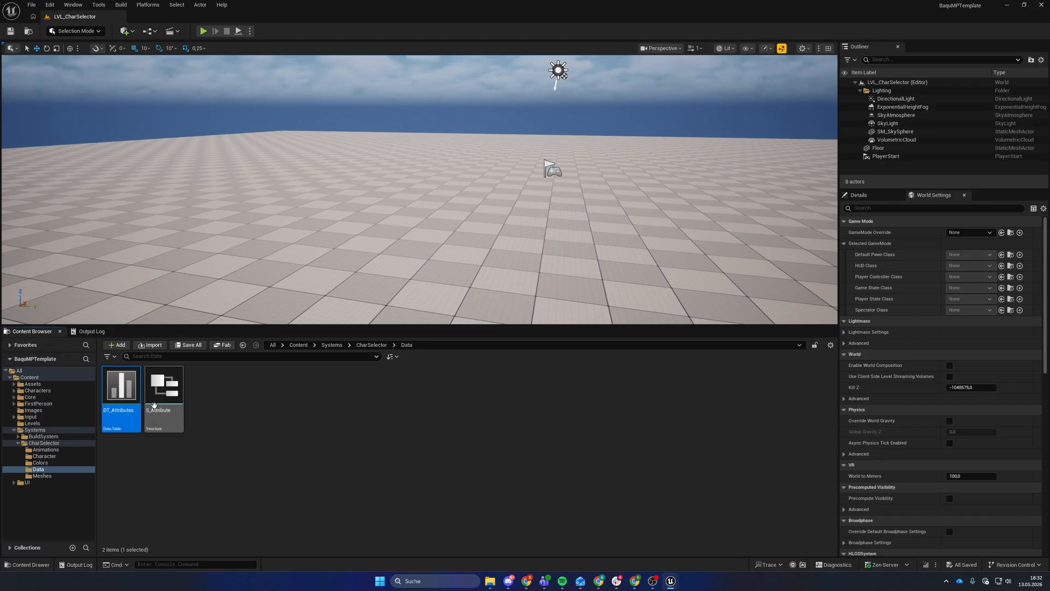
Step: Open DT_Attributes, add a row named Hair and widen the Row Name column
{"action": "double_click", "coordinate": [118, 404]}
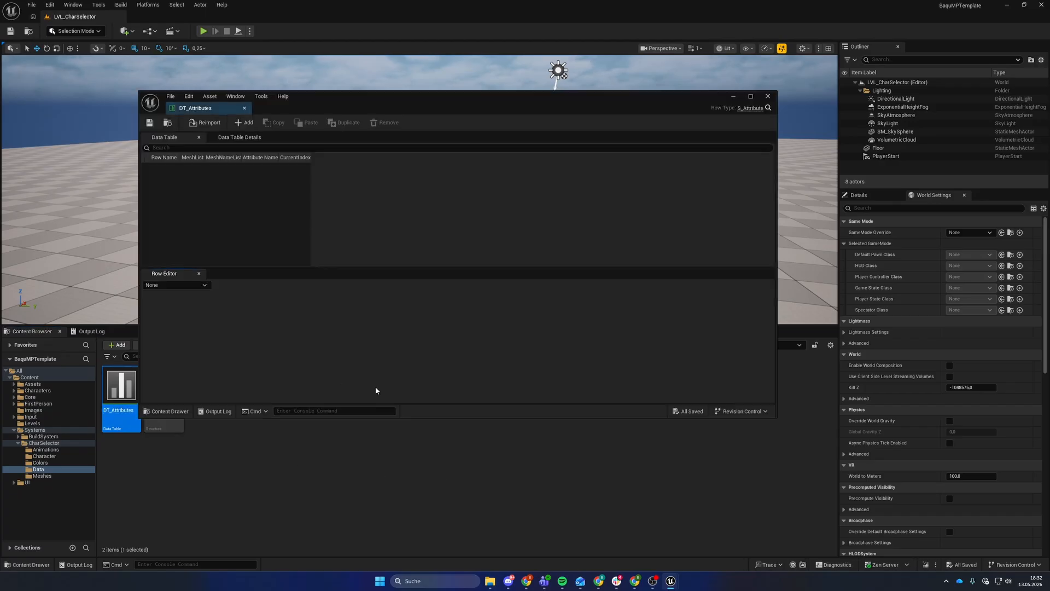
{"action": "left_click", "coordinate": [750, 96]}
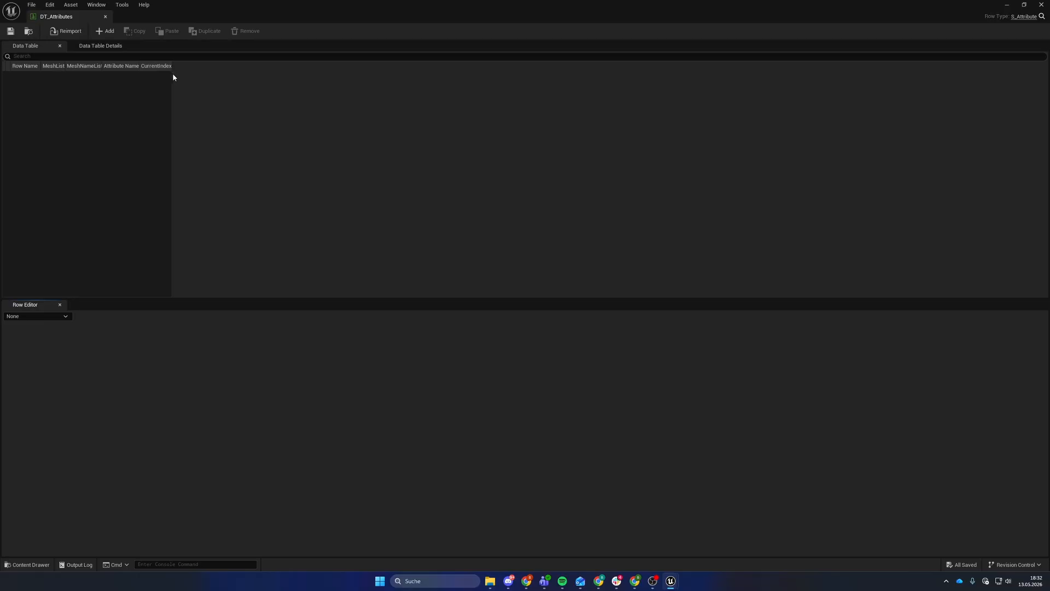
{"action": "left_click", "coordinate": [105, 30]}
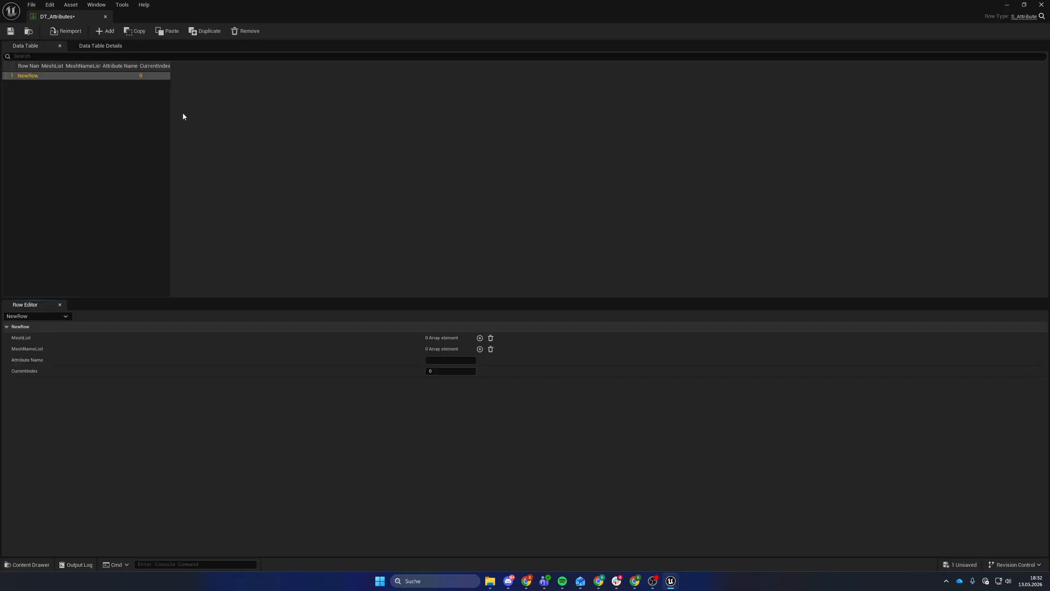
{"action": "double_click", "coordinate": [27, 76]}
{"action": "type", "text": "Hair"}
{"action": "key", "text": "Return"}
{"action": "left_click_drag", "start_coordinate": [41, 66], "coordinate": [86, 65]}
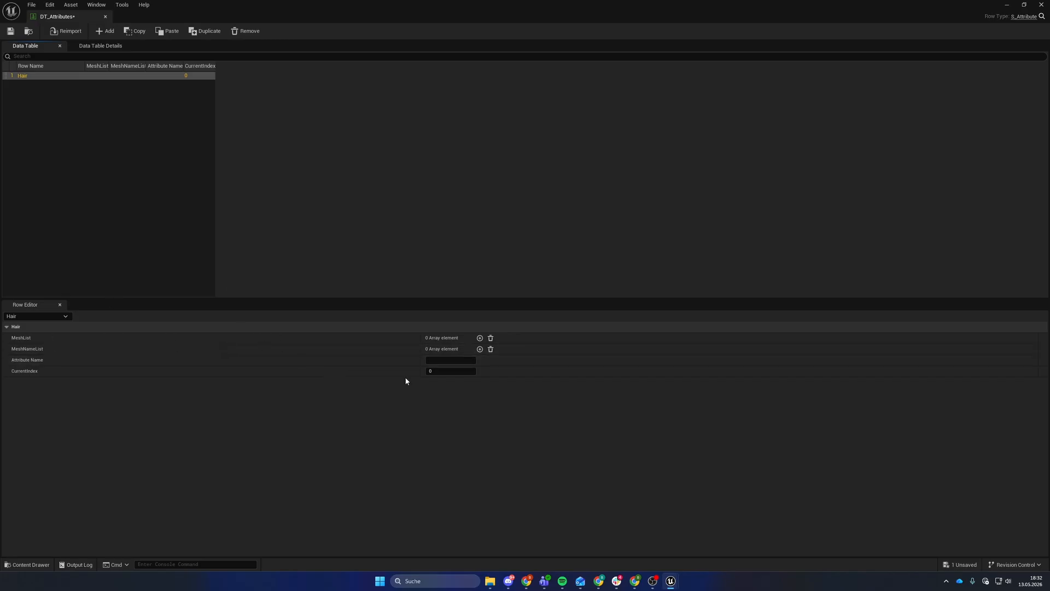
Step: Set the Attribute Name of the Hair row to Hair
{"action": "left_click", "coordinate": [457, 363]}
{"action": "type", "text": "Hair"}
{"action": "key", "text": "Return"}
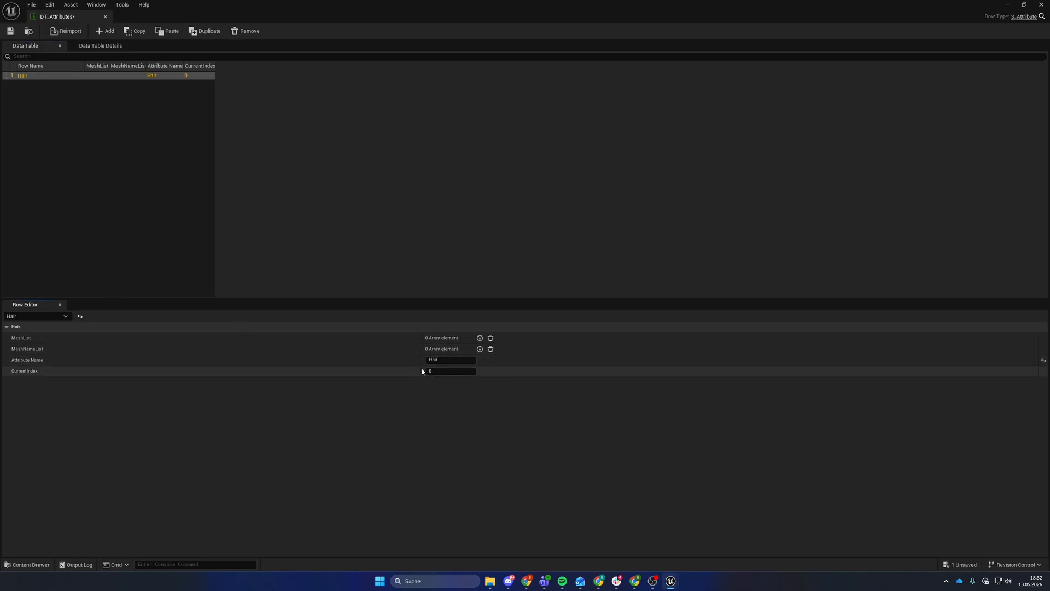
Step: Add three elements to the Hair row's MeshList and assign SM_BaldHair to index 0
{"action": "left_click", "coordinate": [480, 338]}
{"action": "left_click", "coordinate": [480, 338]}
{"action": "left_click", "coordinate": [479, 338]}
{"action": "left_click", "coordinate": [481, 350]}
{"action": "type", "text": "hair"}
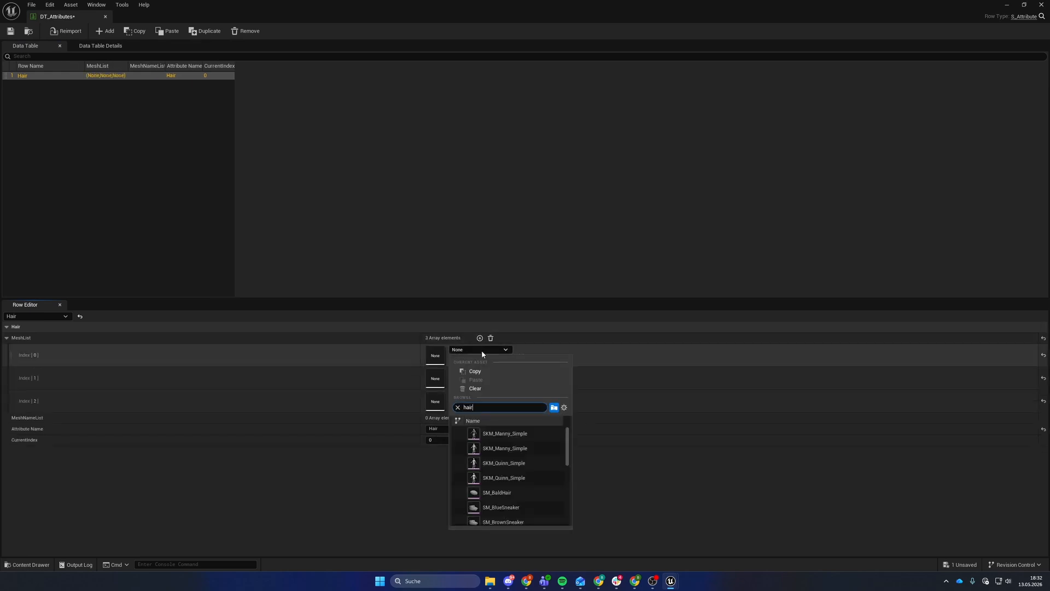
{"action": "left_click", "coordinate": [509, 433]}
Step: Assign SM_FuzzyHair to MeshList index 1 and SM_StraightHair to index 2, and save the data table
{"action": "left_click", "coordinate": [481, 373]}
{"action": "type", "text": "hair"}
{"action": "left_click", "coordinate": [506, 471]}
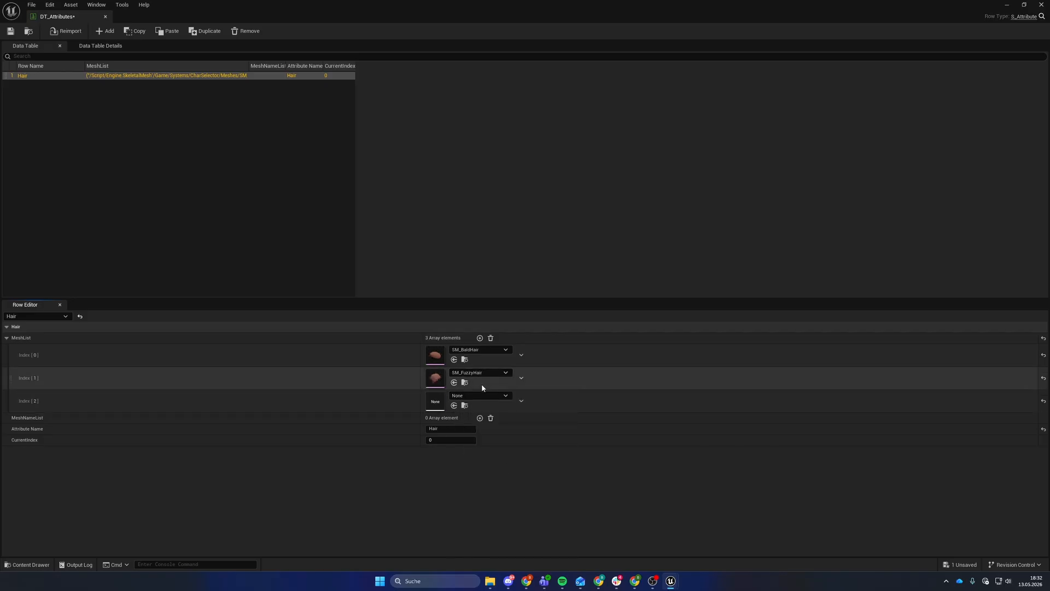
{"action": "left_click", "coordinate": [481, 396]}
{"action": "type", "text": "hair"}
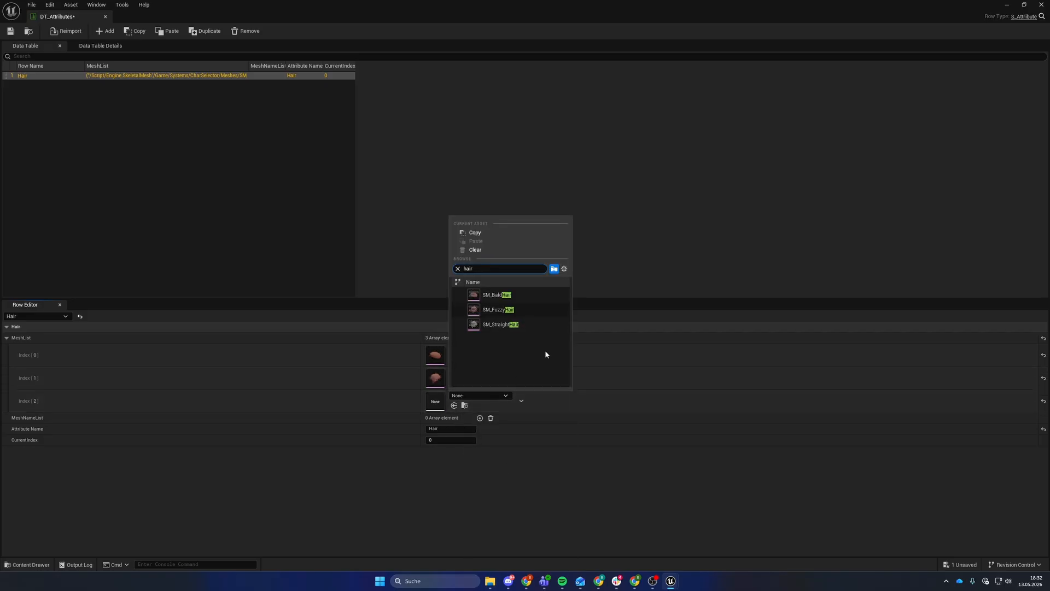
{"action": "left_click", "coordinate": [524, 327]}
{"action": "key", "text": "ctrl+s"}
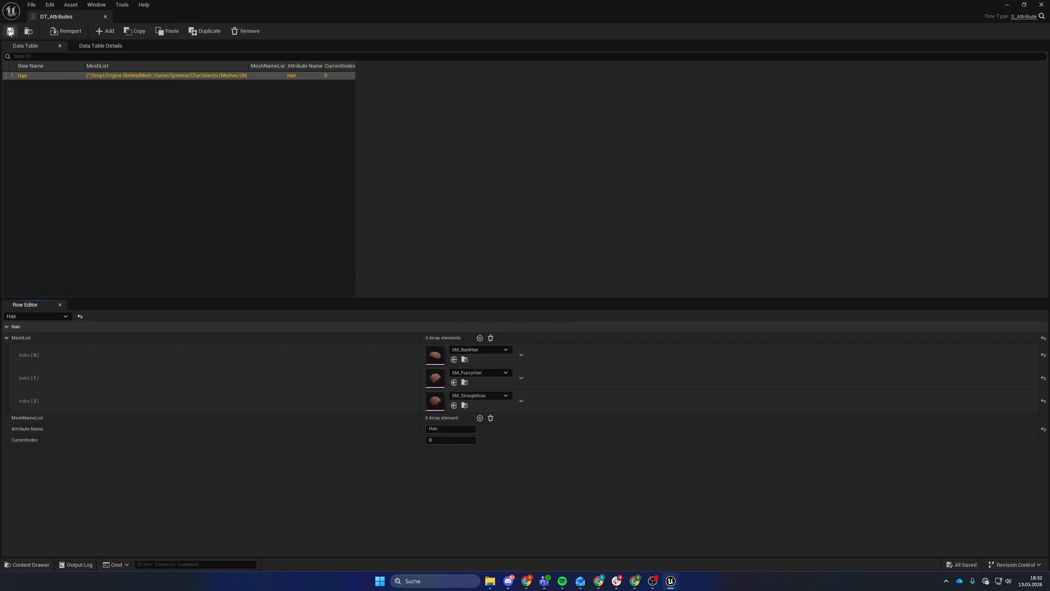
Step: Add three elements to the Hair row's MeshNameList and set index 0 to Bald
{"action": "left_click", "coordinate": [480, 418]}
{"action": "left_click", "coordinate": [480, 418]}
{"action": "left_click", "coordinate": [480, 418]}
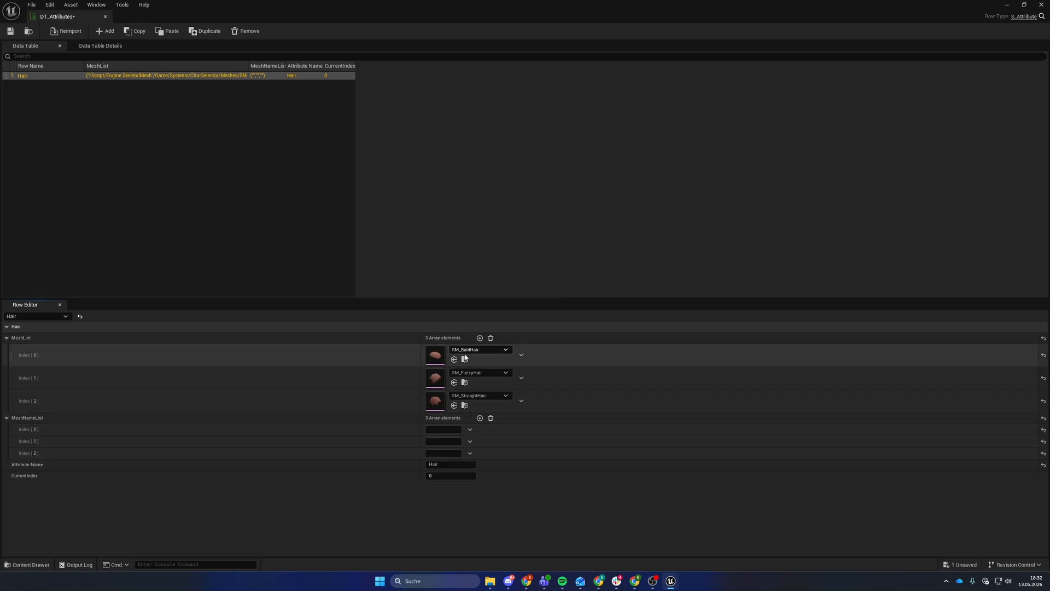
{"action": "key", "text": "Return"}
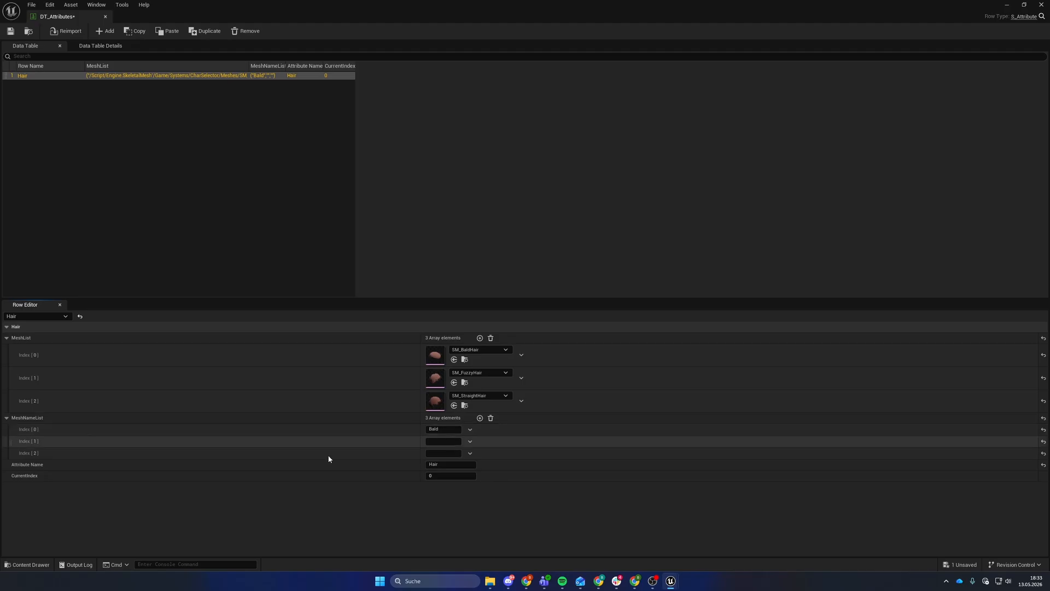
{"action": "left_click", "coordinate": [441, 429]}
{"action": "type", "text": "Fuzzy"}
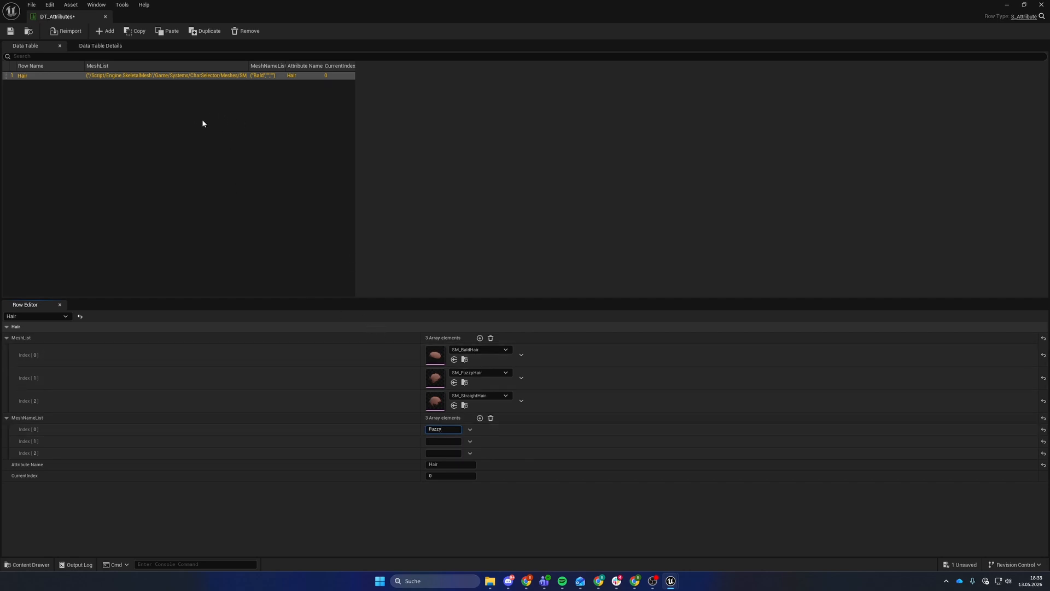
{"action": "key", "text": "ctrl+a"}
{"action": "type", "text": "Bald"}
{"action": "key", "text": "Return"}
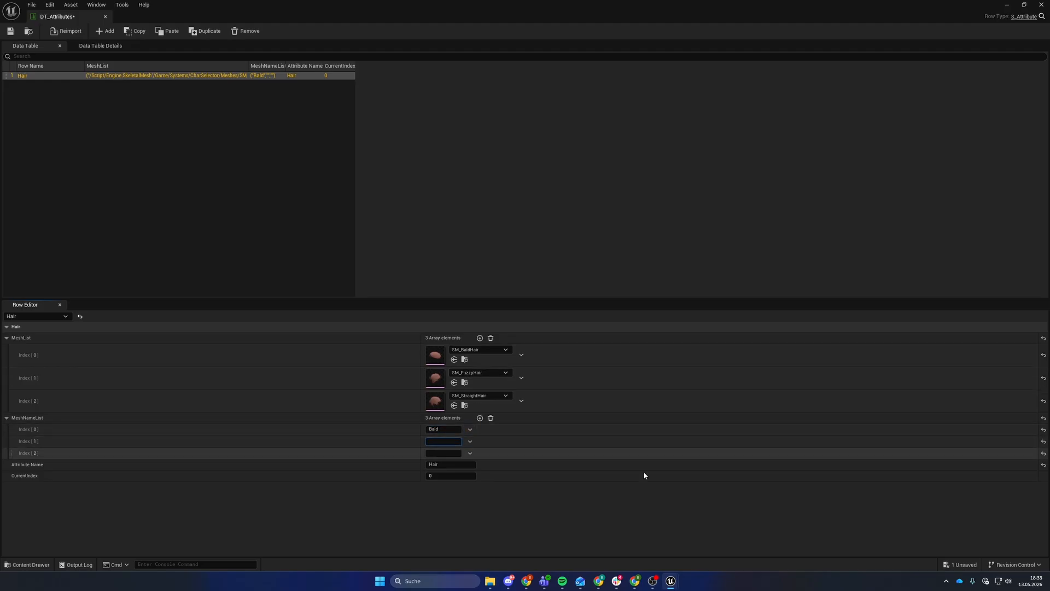
Step: Set MeshNameList index 1 to Fuzzy and index 2 to Straight, then save and close the data table
{"action": "type", "text": "Fuzzy"}
{"action": "left_click", "coordinate": [431, 453]}
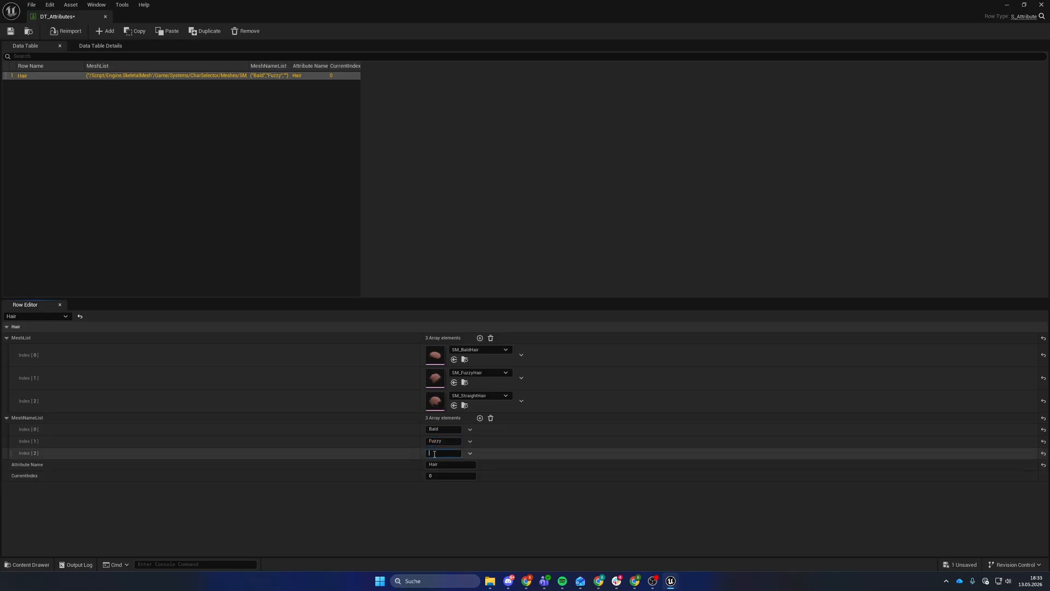
{"action": "type", "text": "Straight"}
{"action": "key", "text": "Return"}
{"action": "left_click", "coordinate": [11, 31]}
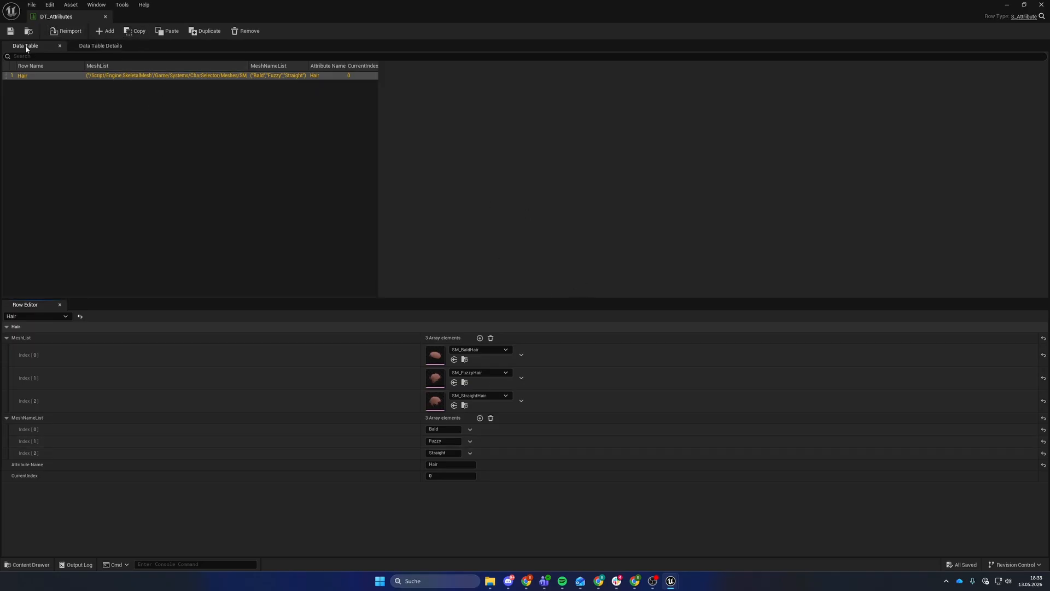
{"action": "left_click_drag", "start_coordinate": [372, 7], "coordinate": [556, 165]}
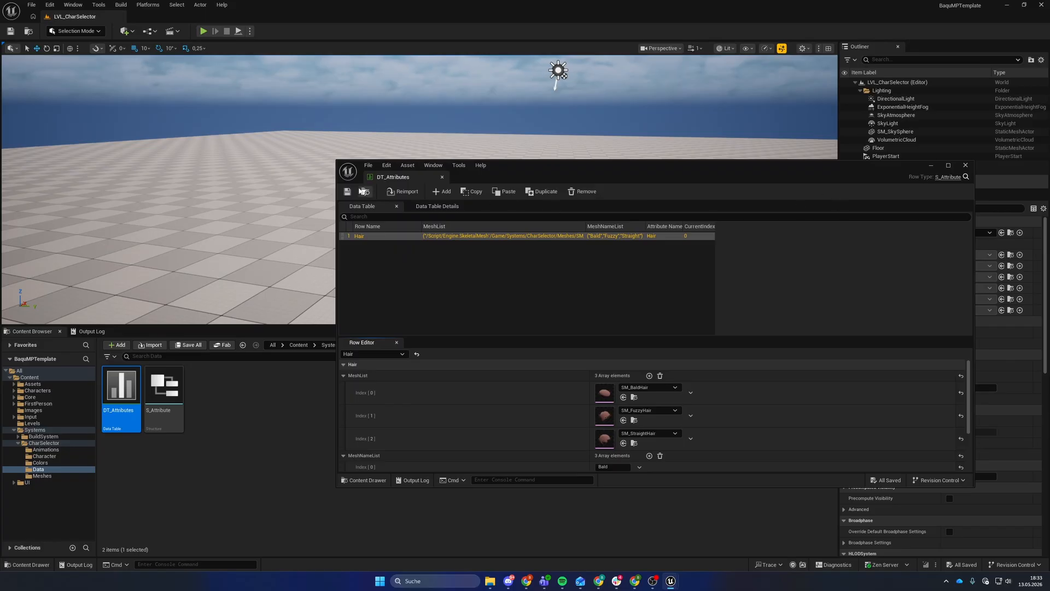
{"action": "left_click", "coordinate": [966, 165]}
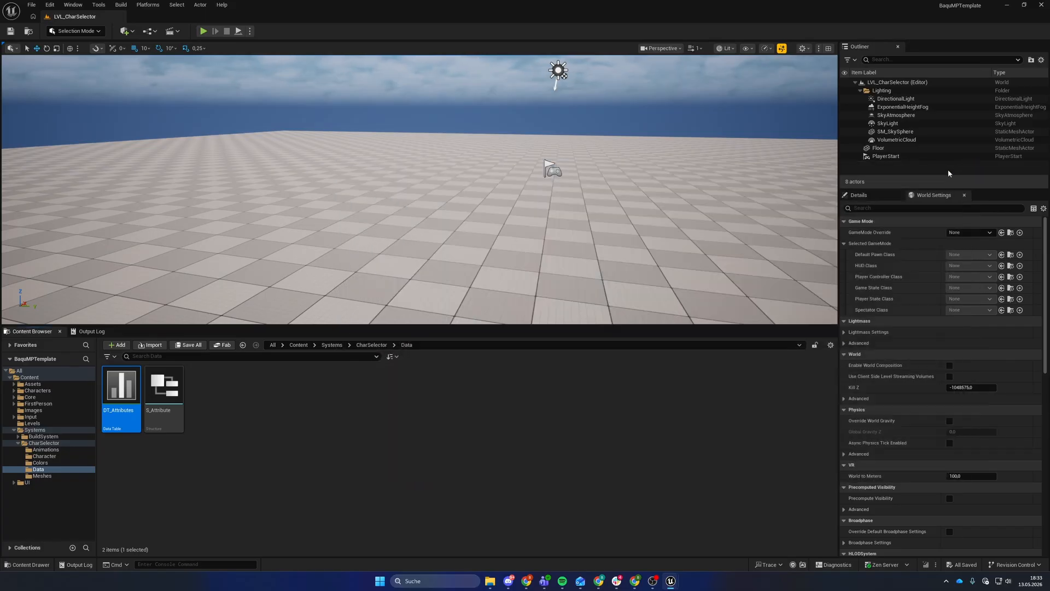
Step: Create a folder named UI inside the CharSelector folder
{"action": "left_click", "coordinate": [375, 375]}
{"action": "left_click", "coordinate": [380, 346]}
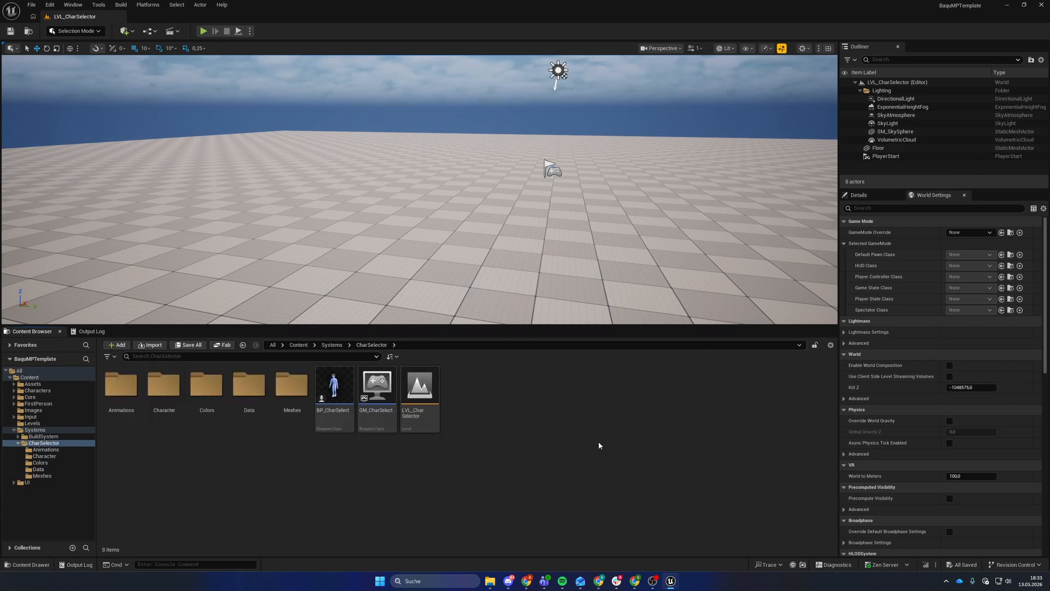
{"action": "right_click", "coordinate": [485, 416]}
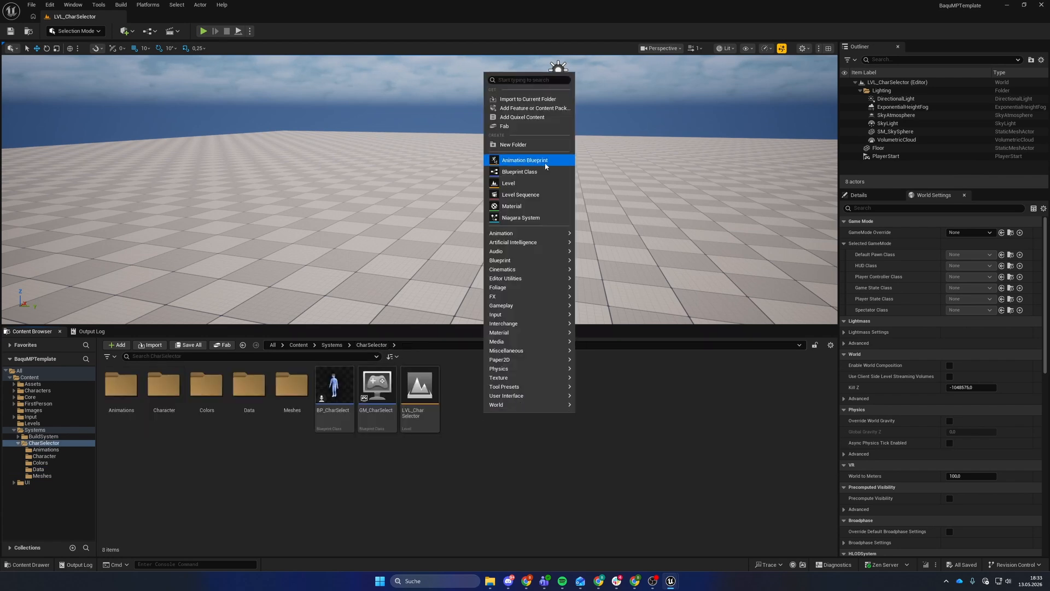
{"action": "left_click", "coordinate": [513, 145]}
{"action": "type", "text": "UI"}
{"action": "key", "text": "Return"}
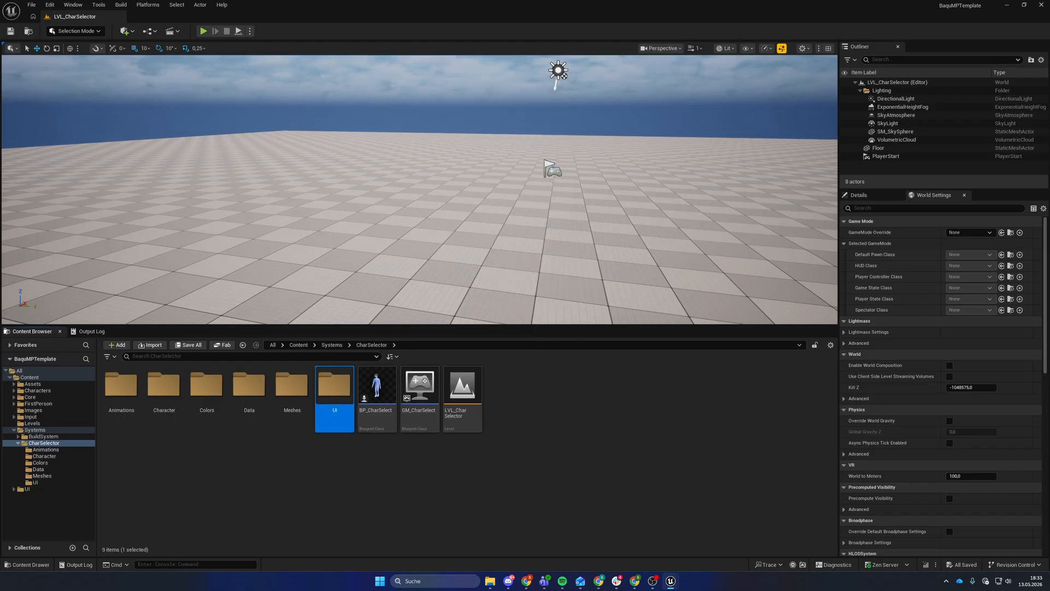
Step: Create a User Widget blueprint named WBP_CharSelector inside the UI folder
{"action": "double_click", "coordinate": [335, 391]}
{"action": "right_click", "coordinate": [333, 415]}
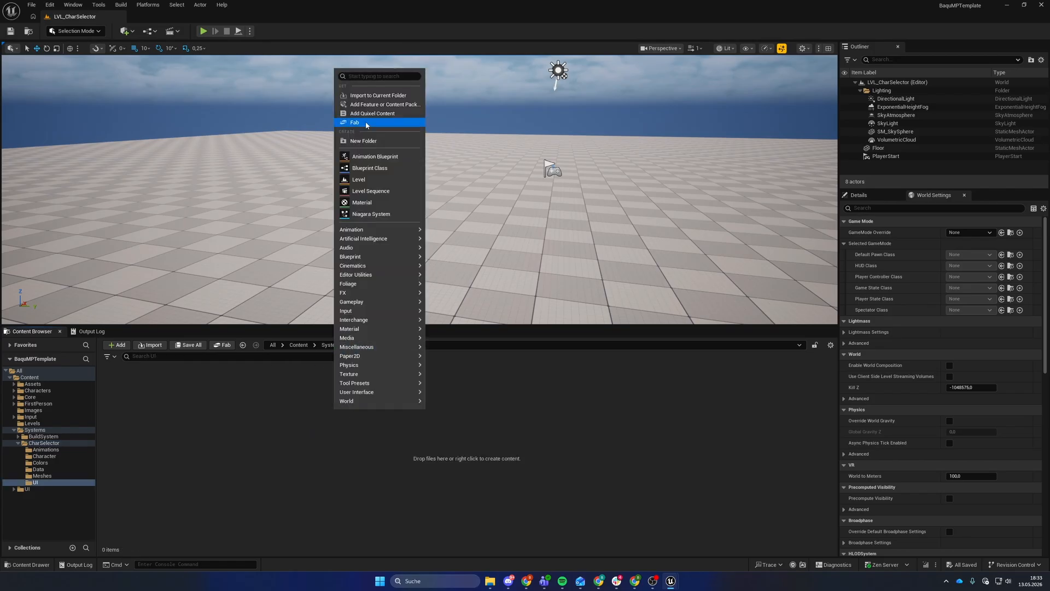
{"action": "left_click", "coordinate": [375, 77]}
{"action": "type", "text": "widget"}
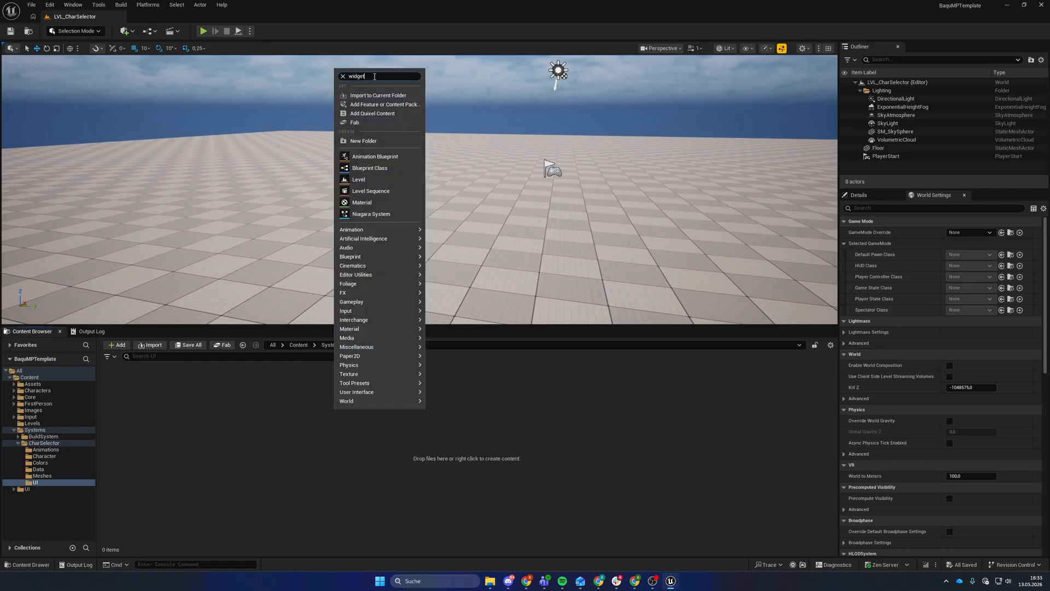
{"action": "left_click", "coordinate": [396, 136]}
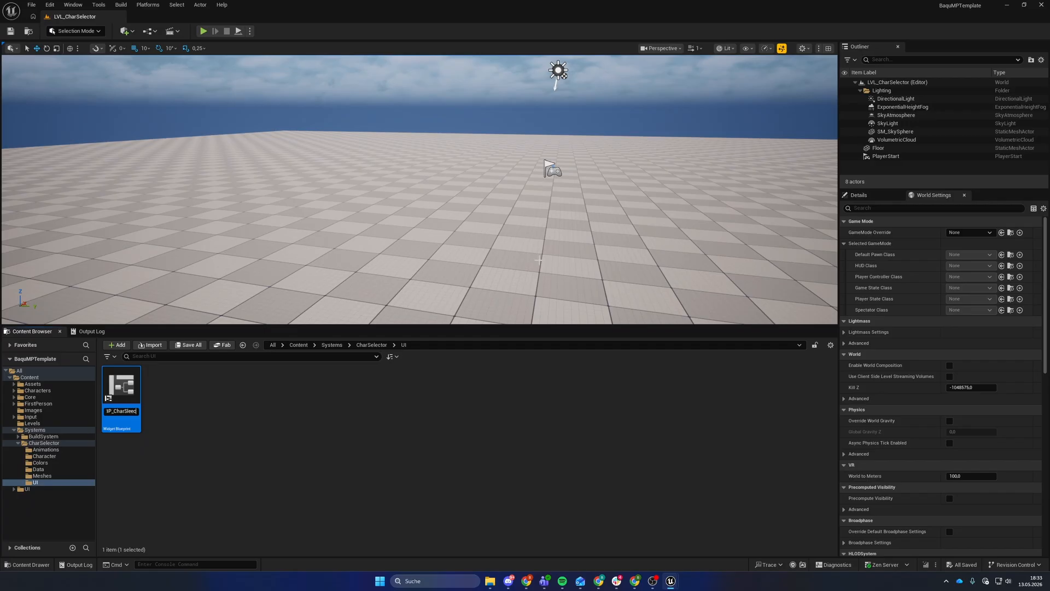
{"action": "type", "text": "or"}
{"action": "key", "text": "Return"}
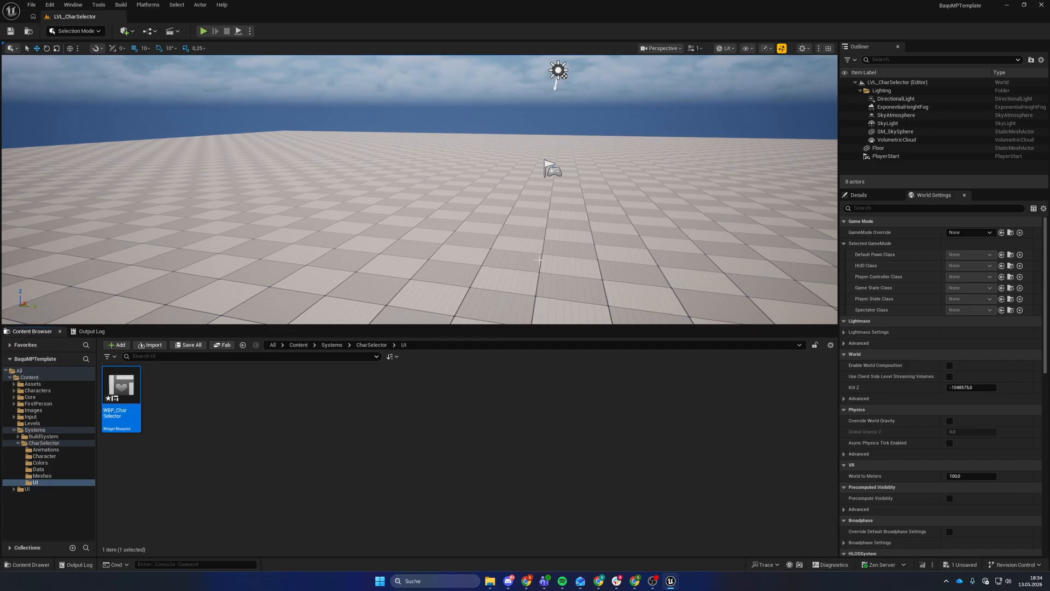
Step: Create a second User Widget blueprint named WBP_AttributeSwitcher in the UI folder
{"action": "right_click", "coordinate": [206, 408]}
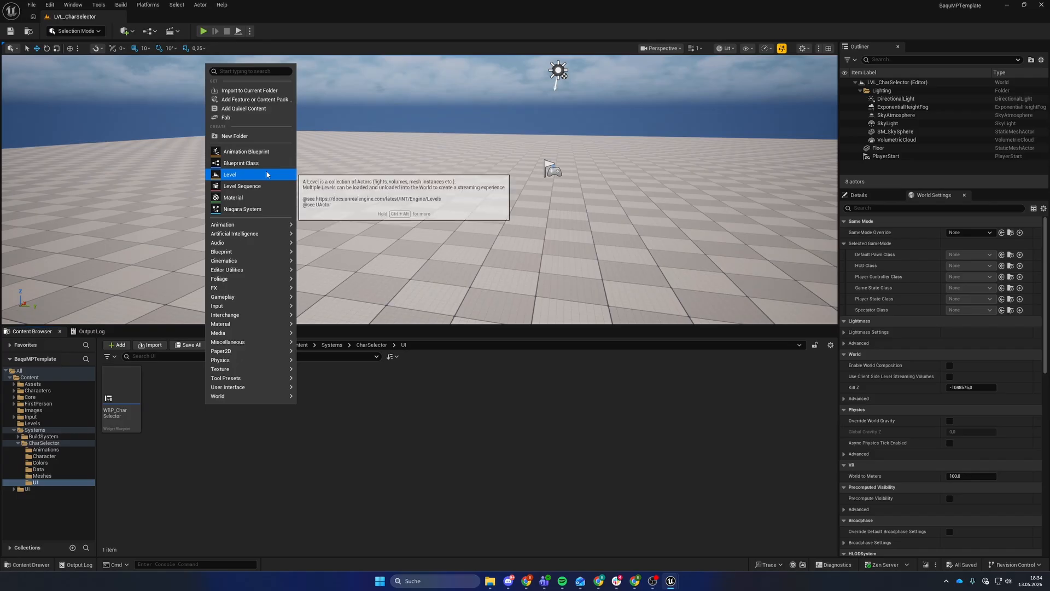
{"action": "type", "text": "widget"}
{"action": "left_click", "coordinate": [251, 119]}
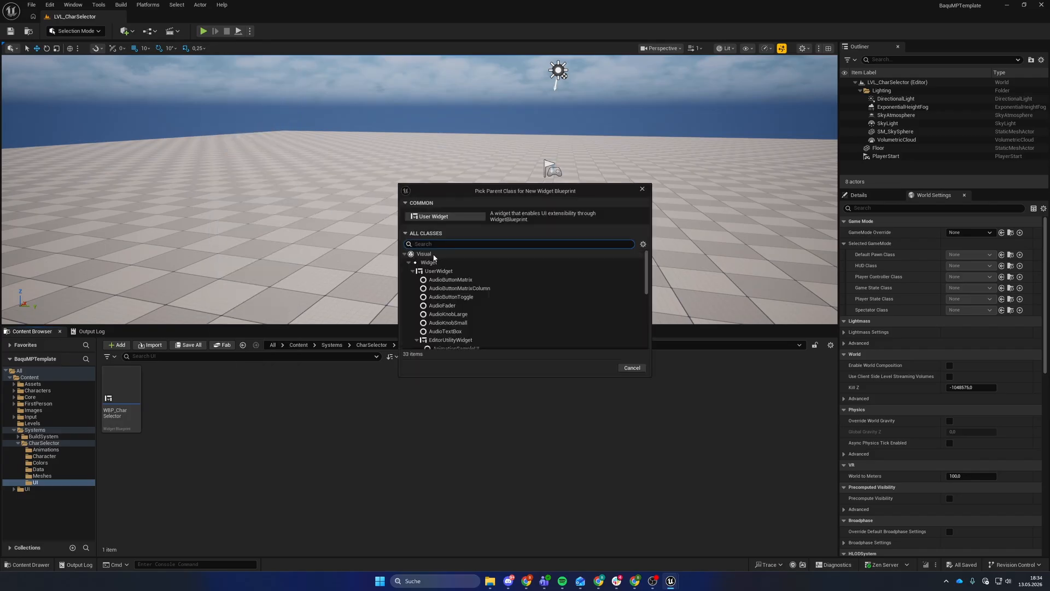
{"action": "left_click", "coordinate": [435, 217]}
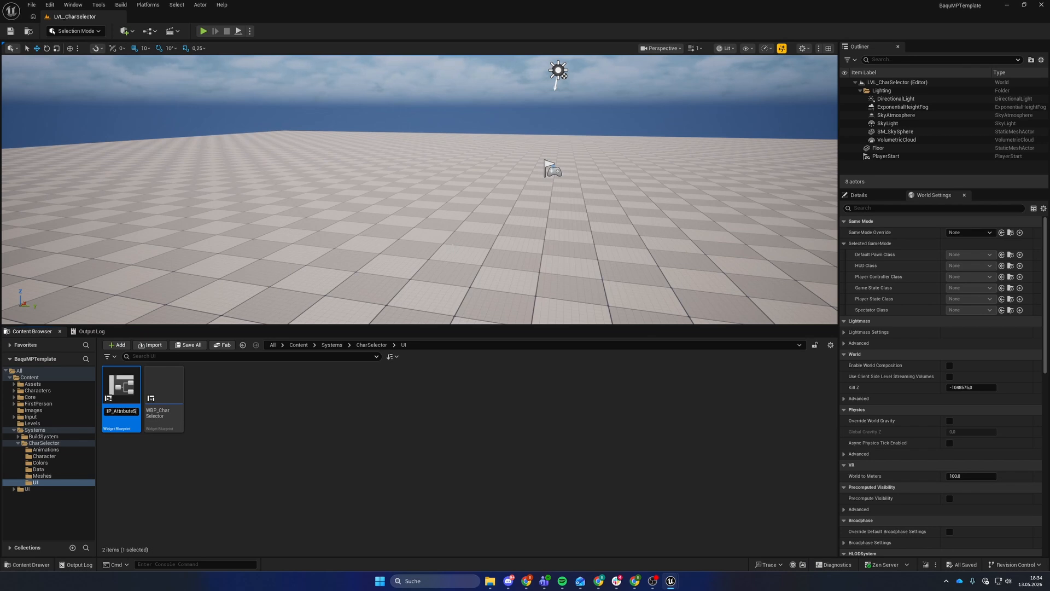
{"action": "type", "text": "WBP_AttributeSwitcher"}
{"action": "key", "text": "Return"}
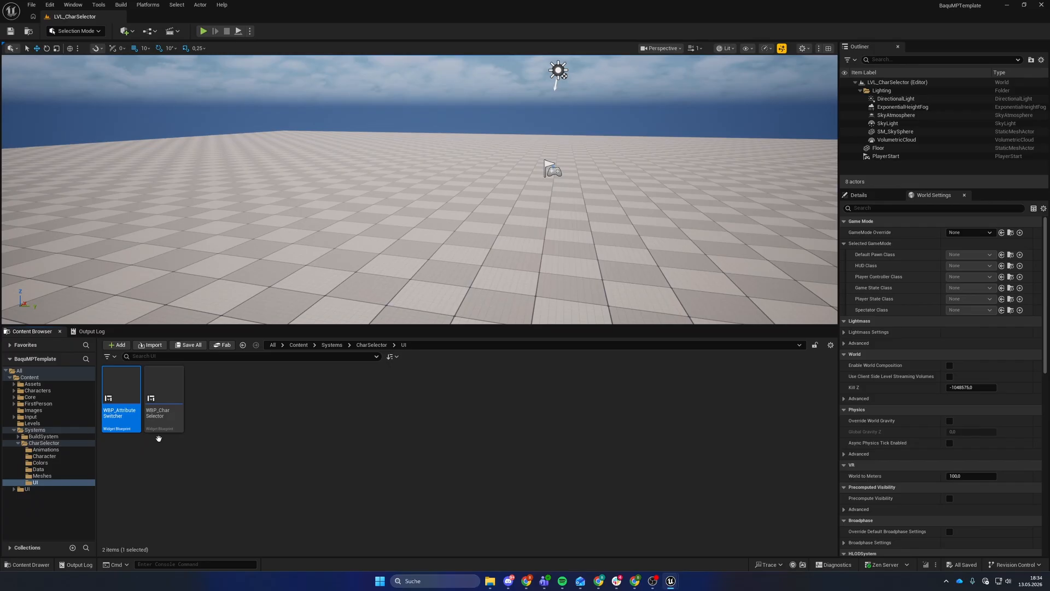
Step: Open WBP_CharSelector in a maximized editor and add a Canvas Panel as its root widget
{"action": "double_click", "coordinate": [158, 415]}
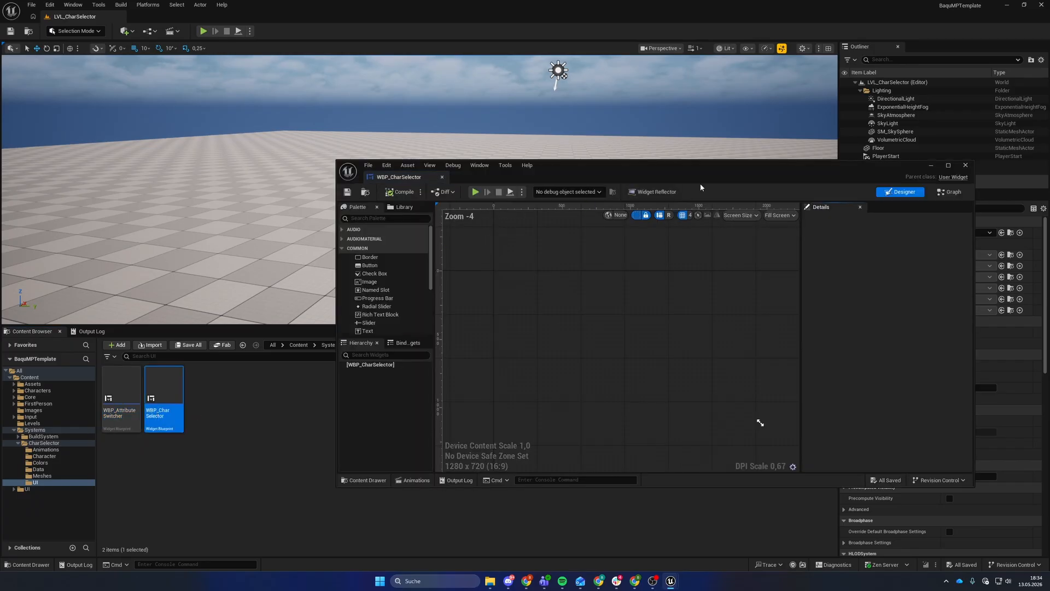
{"action": "left_click", "coordinate": [387, 217]}
{"action": "type", "text": "canva"}
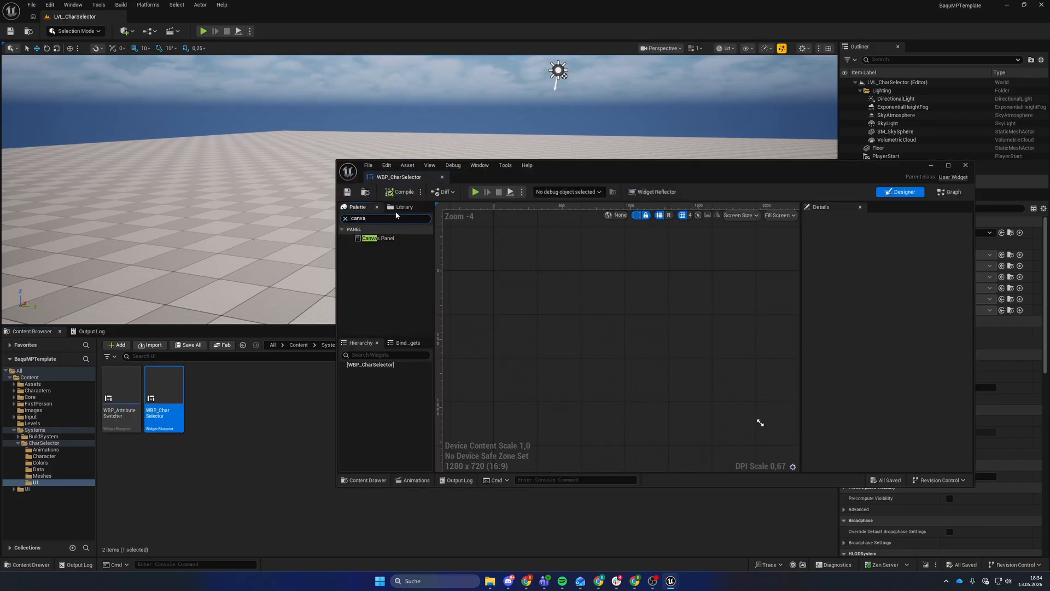
{"action": "left_click", "coordinate": [947, 165]}
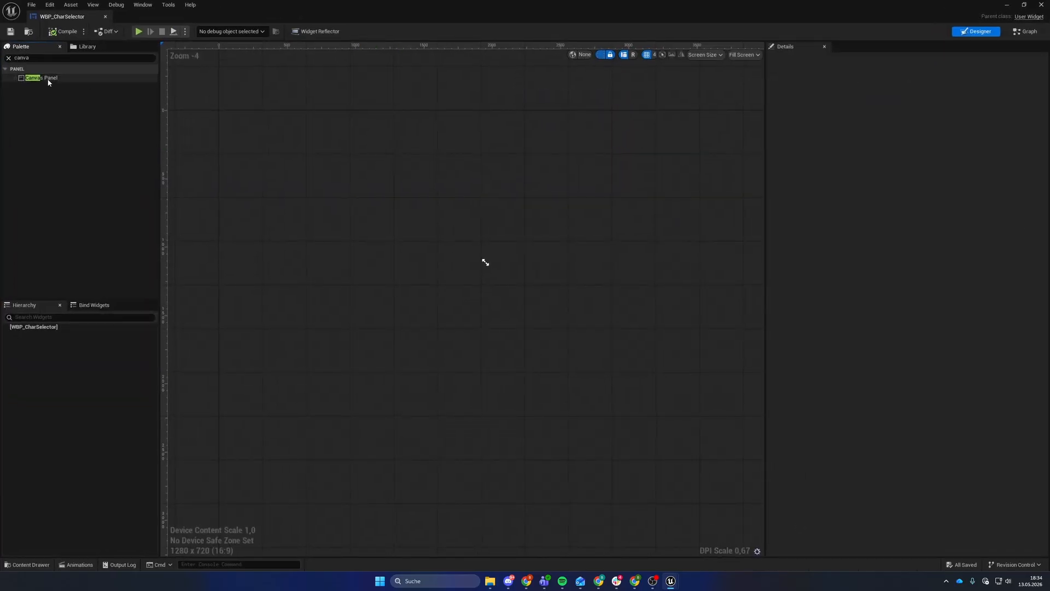
{"action": "left_click_drag", "start_coordinate": [38, 84], "coordinate": [59, 333]}
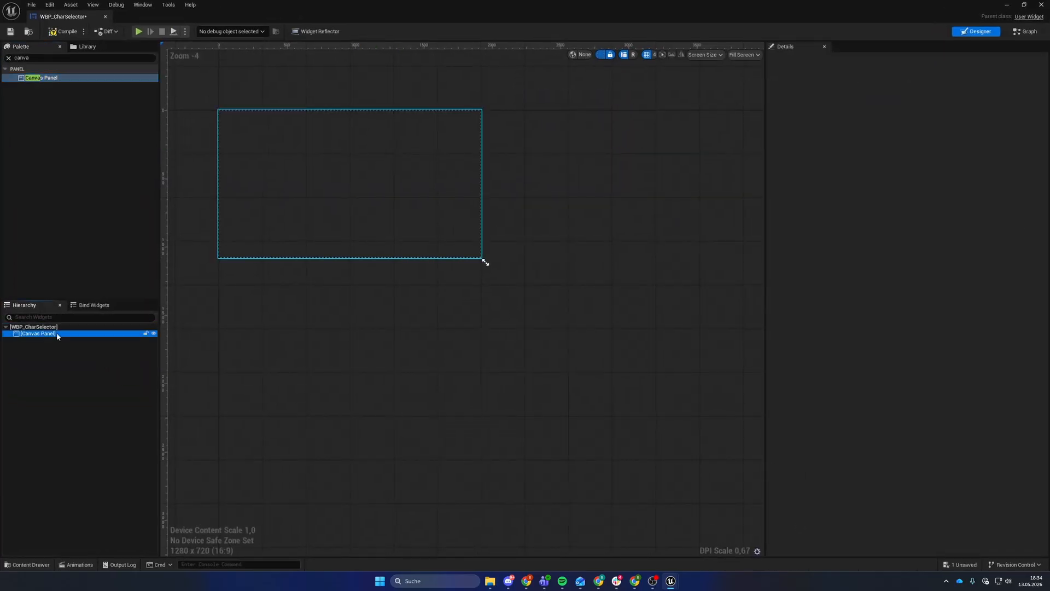
{"action": "scroll", "coordinate": [464, 347], "scroll_direction": "up", "scroll_amount": 3}
{"action": "right_click_drag", "start_coordinate": [424, 338], "coordinate": [279, 370]}
{"action": "scroll", "coordinate": [364, 320], "scroll_direction": "down", "scroll_amount": 1}
{"action": "right_click_drag", "start_coordinate": [368, 314], "coordinate": [398, 371]}
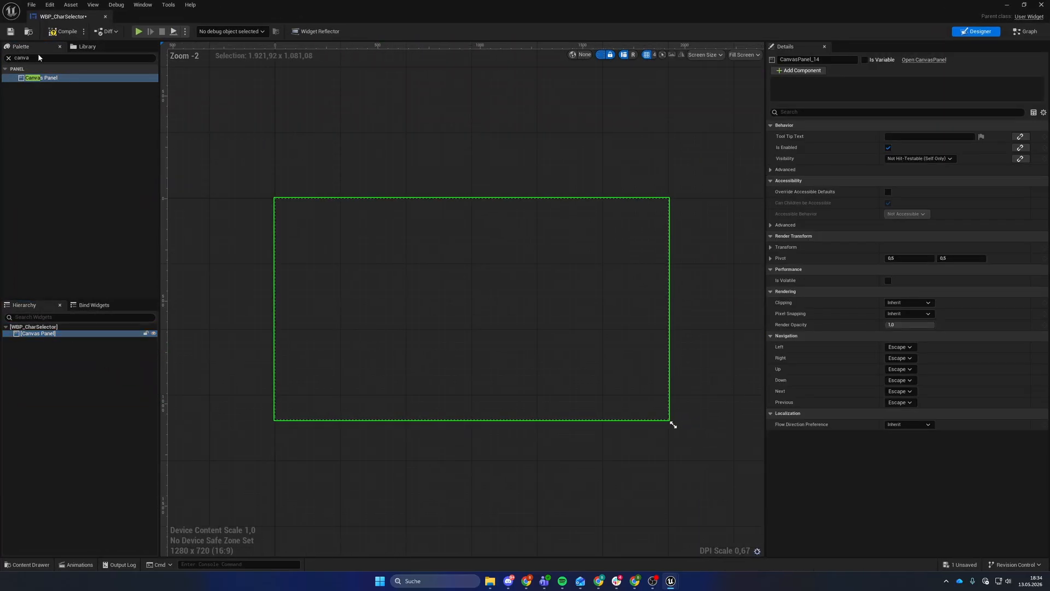
Step: Add a Horizontal Box to the Canvas Panel and place two Border widgets inside it
{"action": "left_click", "coordinate": [38, 55]}
{"action": "type", "text": "horizo"}
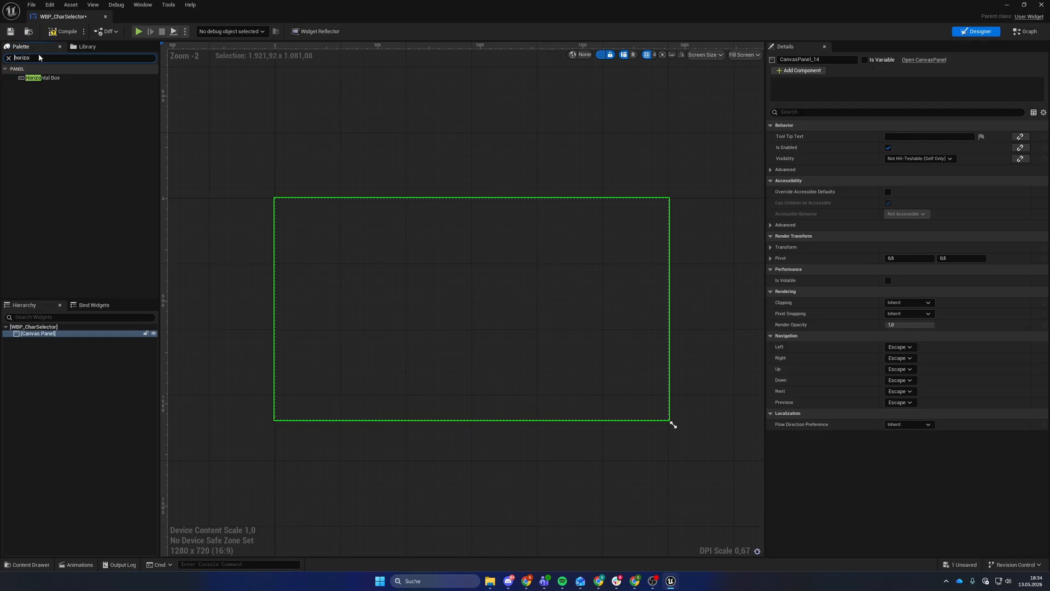
{"action": "type", "text": "border"}
{"action": "double_click", "coordinate": [71, 59]}
{"action": "left_click_drag", "start_coordinate": [36, 77], "coordinate": [52, 336]}
{"action": "double_click", "coordinate": [69, 57]}
{"action": "type", "text": "border"}
{"action": "left_click_drag", "start_coordinate": [59, 78], "coordinate": [68, 346]}
{"action": "key", "text": "ctrl+d"}
Step: Set the slot size of both borders in the Horizontal Box to Fill
{"action": "left_click", "coordinate": [59, 340]}
{"action": "left_click", "coordinate": [57, 347]}
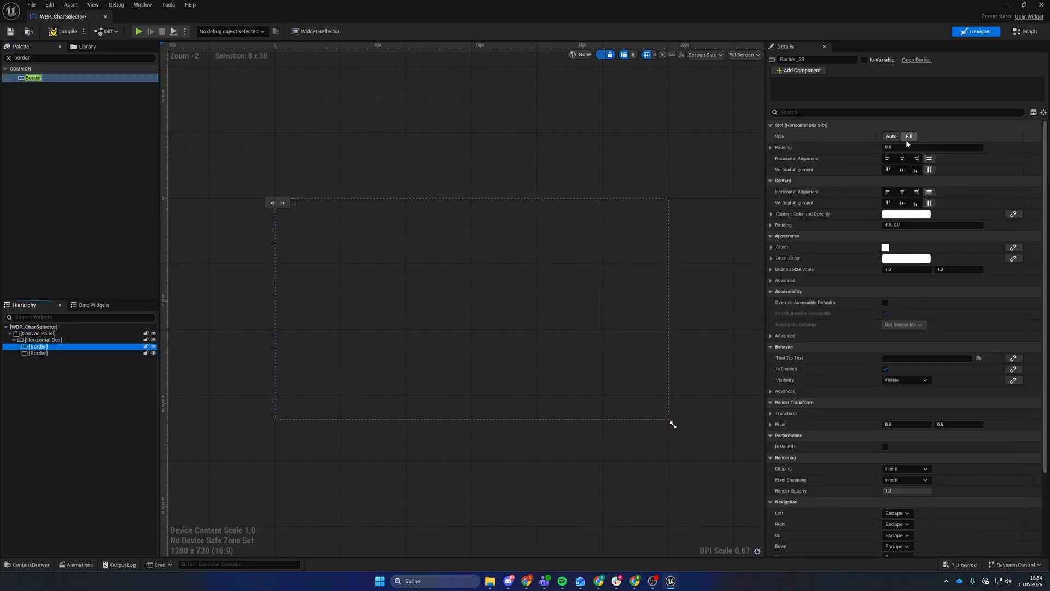
{"action": "left_click", "coordinate": [908, 136]}
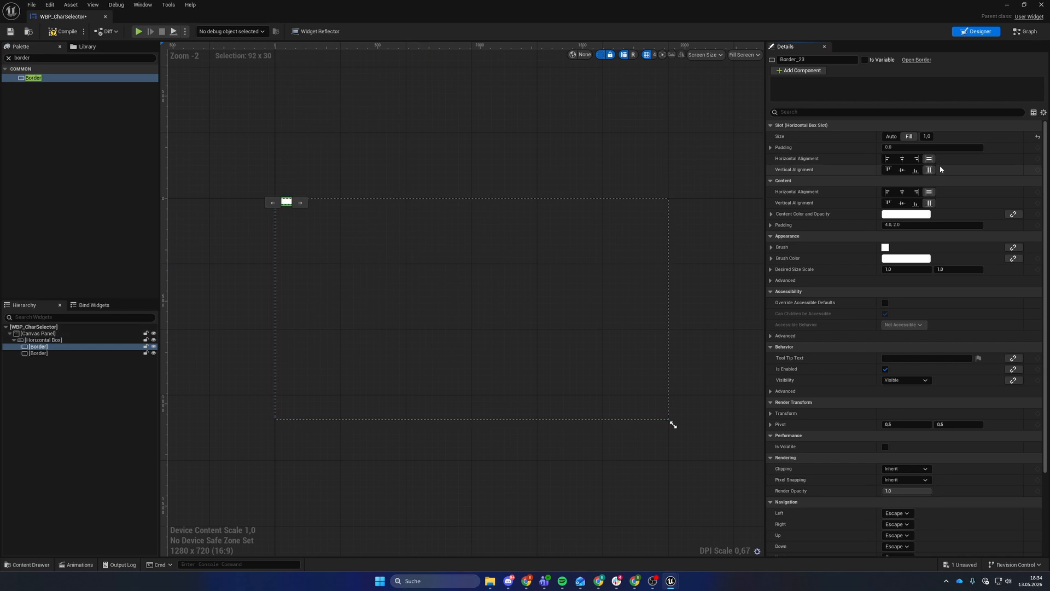
{"action": "left_click", "coordinate": [82, 353]}
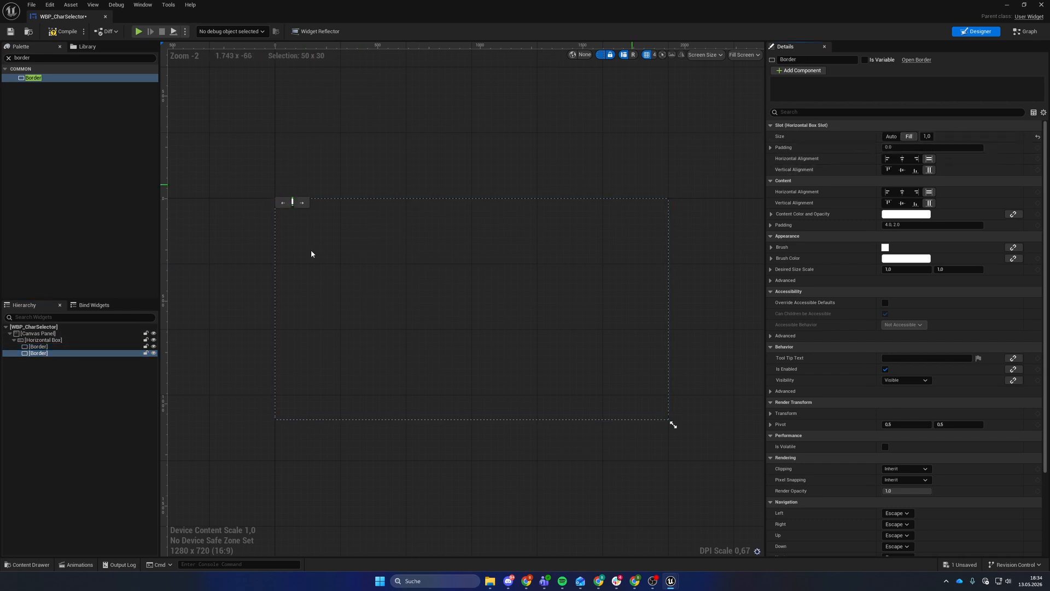
Step: Enable Size To Content on the Horizontal Box and anchor it to stretch across the whole canvas
{"action": "left_click", "coordinate": [51, 340]}
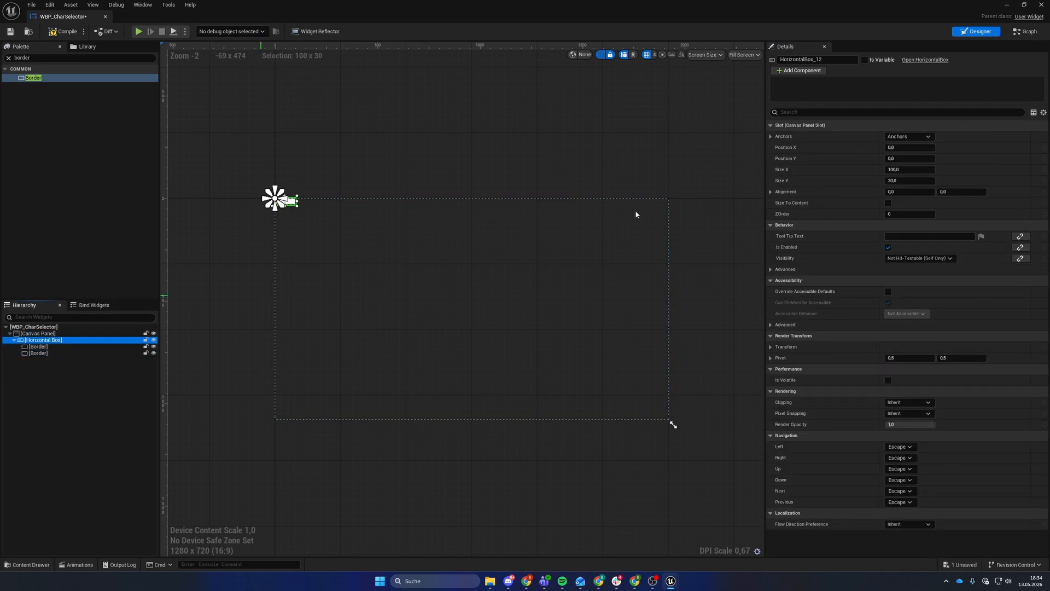
{"action": "left_click", "coordinate": [887, 203]}
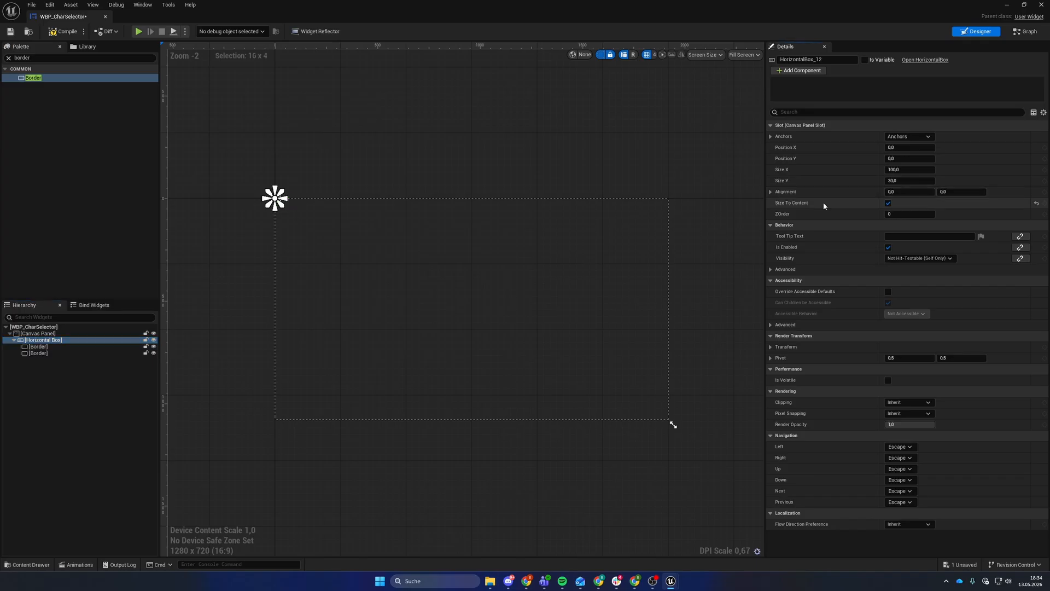
{"action": "left_click", "coordinate": [917, 136]}
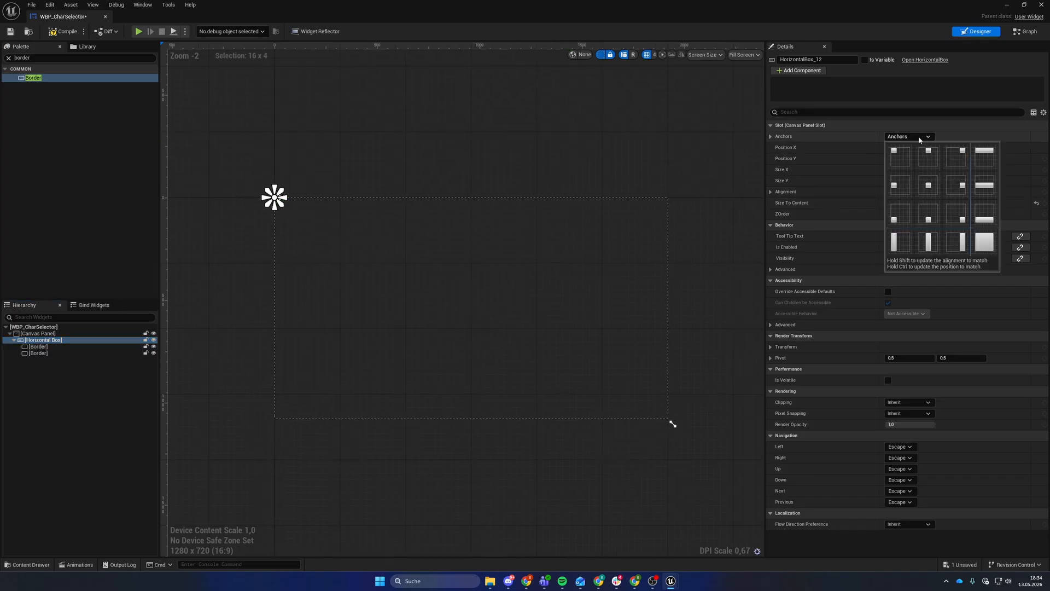
{"action": "left_click", "coordinate": [989, 253], "text": "ctrl"}
{"action": "left_click", "coordinate": [422, 151]}
{"action": "scroll", "coordinate": [452, 152], "scroll_direction": "up", "scroll_amount": 1}
Step: Set the first border's fill size to 0,3
{"action": "left_click", "coordinate": [532, 268]}
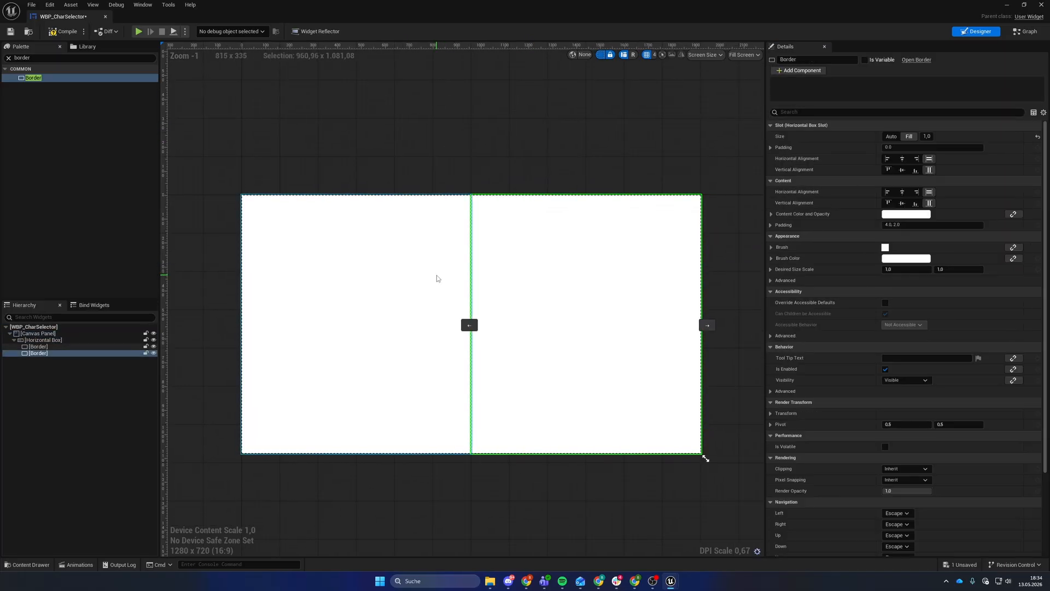
{"action": "left_click", "coordinate": [416, 274]}
{"action": "left_click", "coordinate": [59, 354]}
{"action": "left_click", "coordinate": [59, 348]}
{"action": "left_click", "coordinate": [927, 136]}
{"action": "key", "text": "BackSpace"}
{"action": "key", "text": "BackSpace"}
{"action": "key", "text": "Return"}
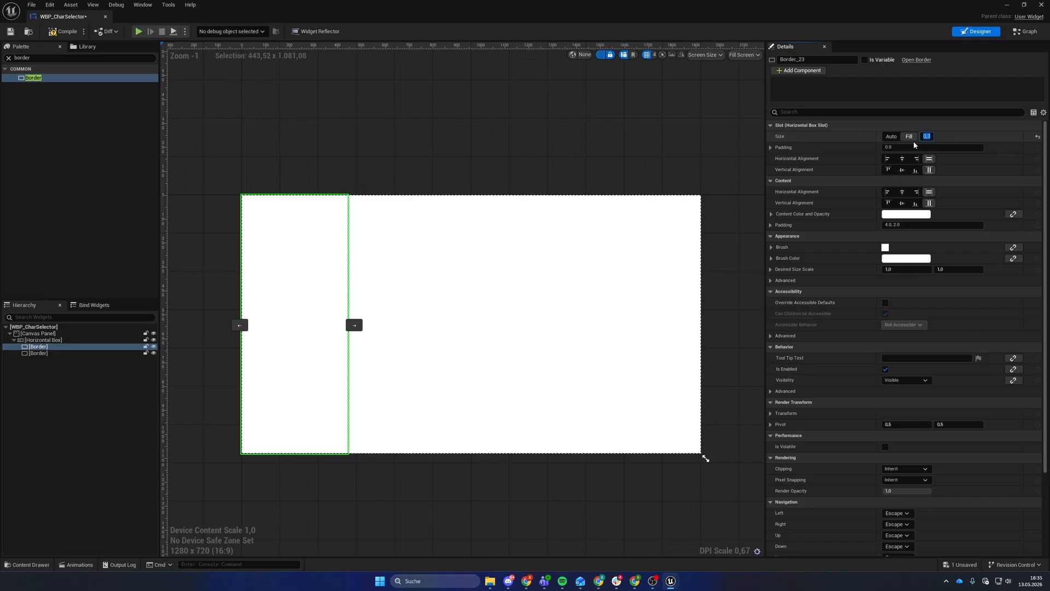
Step: Set the second border's fill size to 0,7
{"action": "left_click", "coordinate": [473, 287]}
{"action": "left_click", "coordinate": [928, 135]}
{"action": "type", "text": "0,7"}
{"action": "key", "text": "Return"}
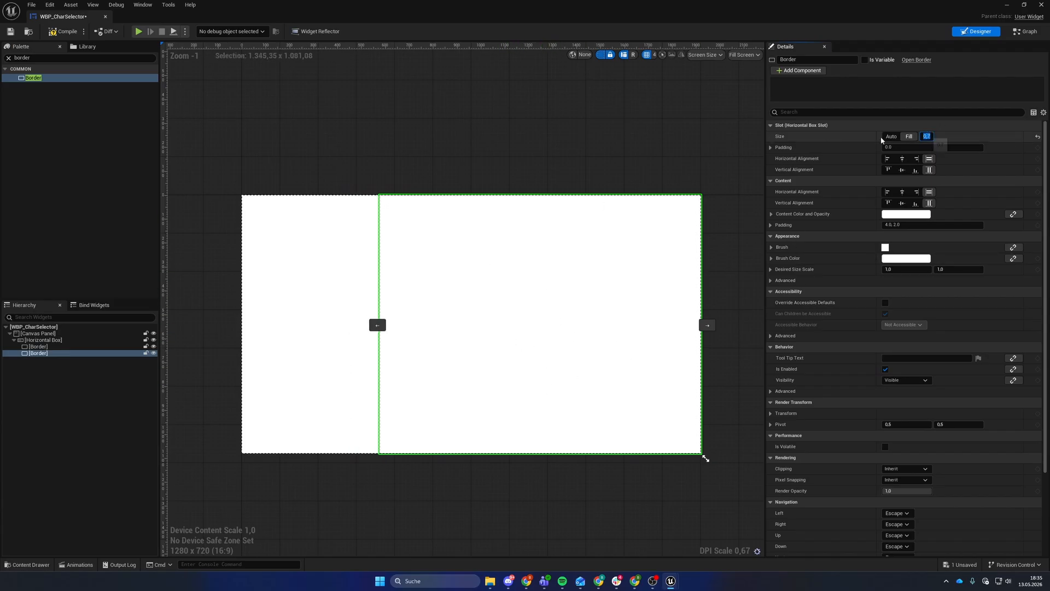
{"action": "left_click", "coordinate": [456, 169]}
Step: Make the second border's brush color fully transparent, and compile and save the widget
{"action": "left_click", "coordinate": [314, 294]}
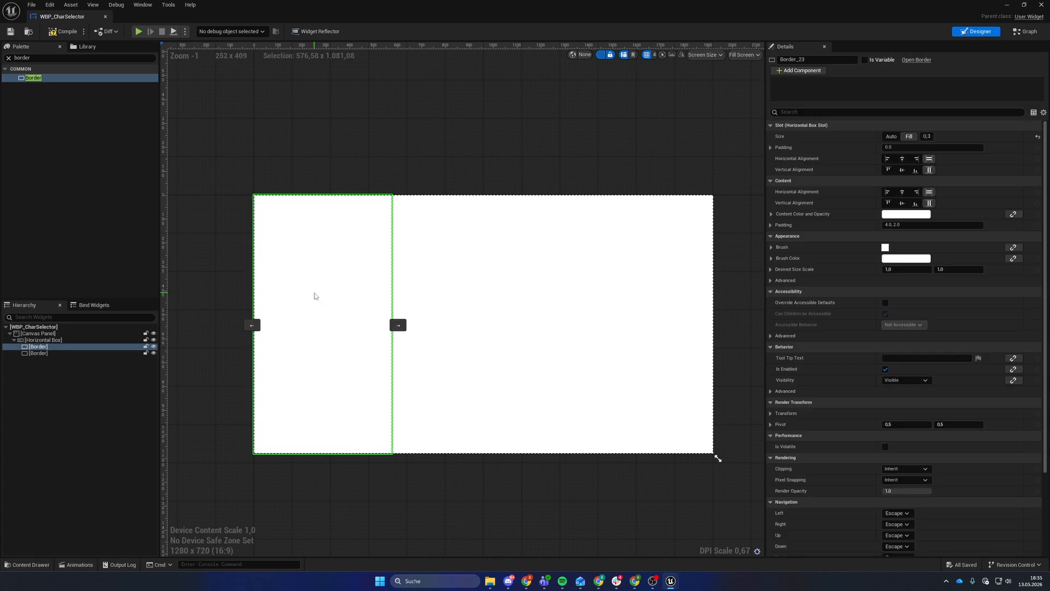
{"action": "left_click", "coordinate": [579, 323]}
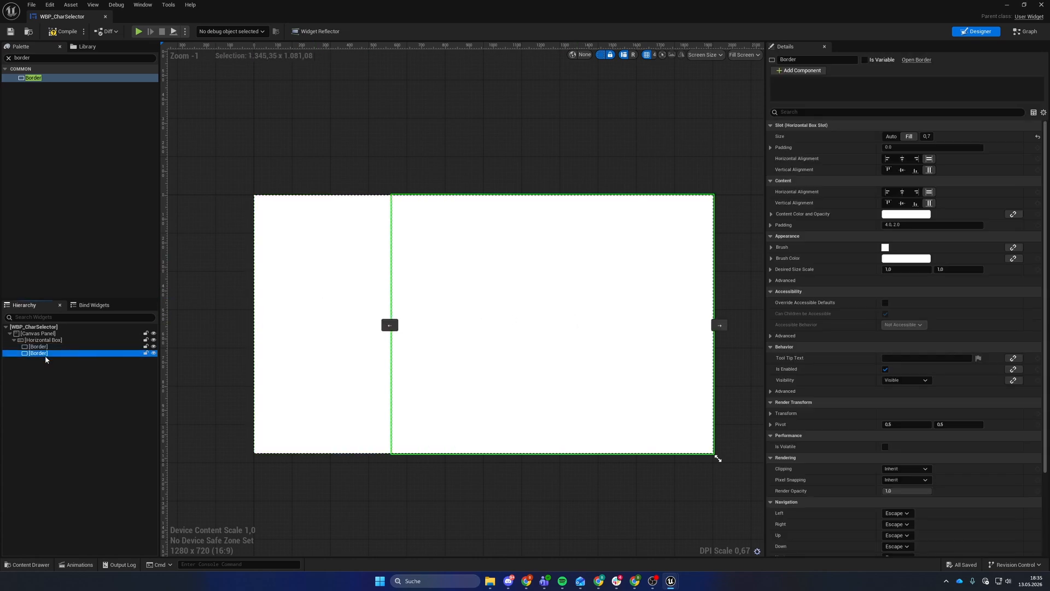
{"action": "left_click", "coordinate": [906, 258]}
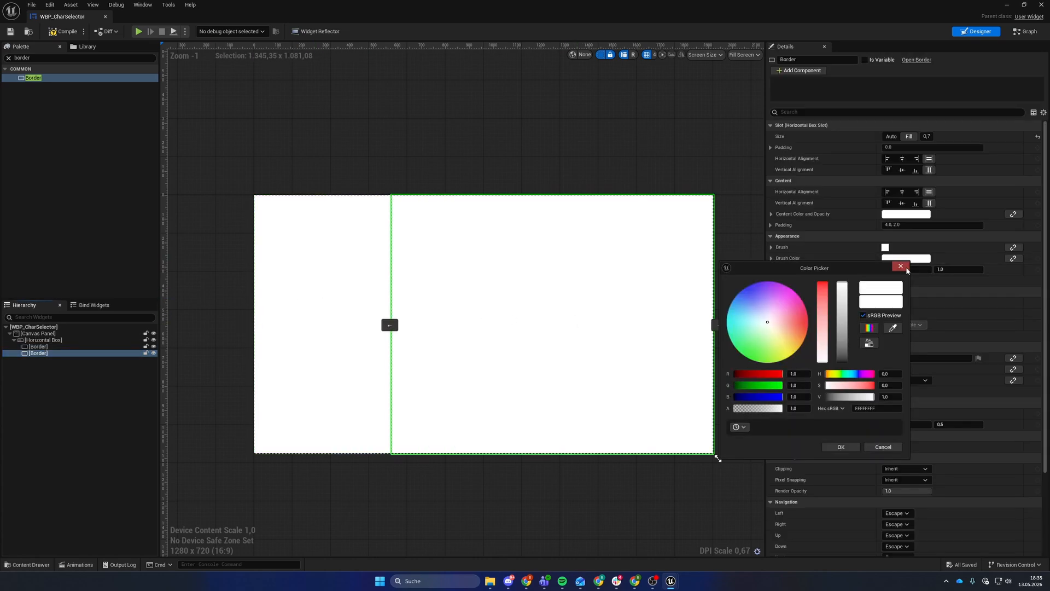
{"action": "left_click_drag", "start_coordinate": [883, 268], "coordinate": [755, 330]}
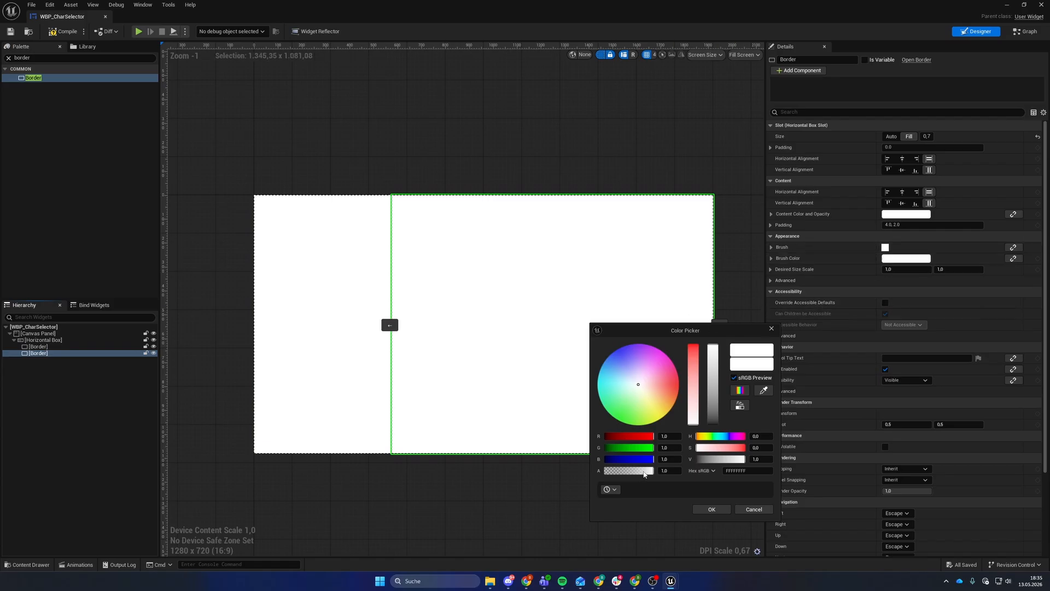
{"action": "left_click_drag", "start_coordinate": [651, 471], "coordinate": [422, 488]}
{"action": "left_click", "coordinate": [702, 509]}
{"action": "right_click_drag", "start_coordinate": [508, 202], "coordinate": [594, 227]}
{"action": "left_click", "coordinate": [64, 32]}
{"action": "left_click", "coordinate": [8, 32]}
Step: Set the first border's brush color to a violet blue
{"action": "right_click_drag", "start_coordinate": [313, 134], "coordinate": [283, 104]}
{"action": "left_click", "coordinate": [378, 261]}
{"action": "left_click", "coordinate": [919, 260]}
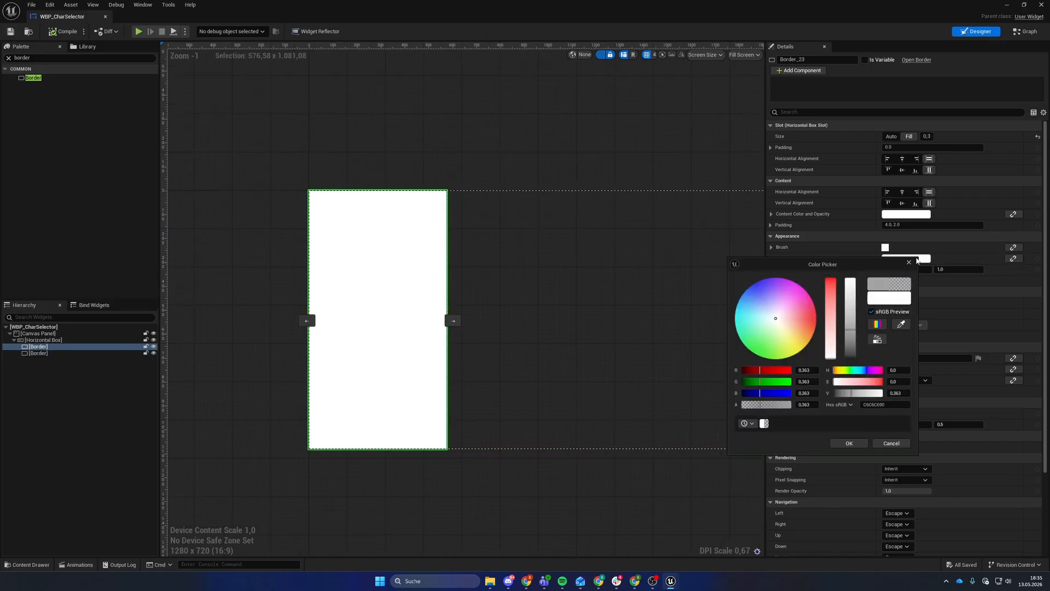
{"action": "mouse_move", "coordinate": [774, 316]}
{"action": "left_mouse_down"}
{"action": "mouse_move", "coordinate": [751, 296]}
{"action": "mouse_move", "coordinate": [736, 308]}
{"action": "mouse_move", "coordinate": [760, 281]}
{"action": "left_mouse_up"}
{"action": "left_click", "coordinate": [849, 443]}
{"action": "left_click", "coordinate": [550, 156]}
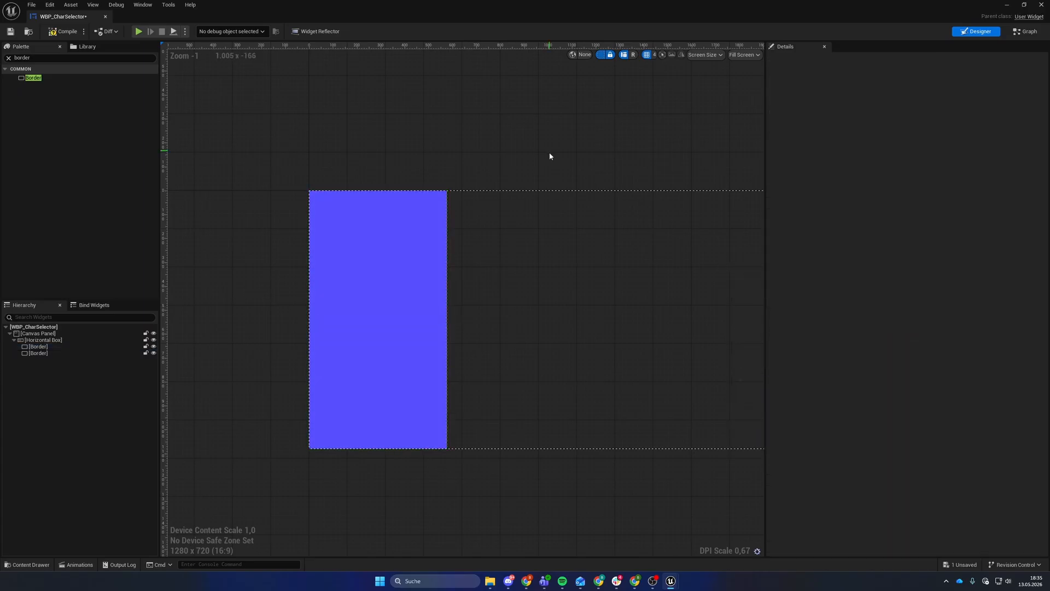
Step: Add a Vertical Box inside the blue border
{"action": "left_click", "coordinate": [395, 285]}
{"action": "left_click", "coordinate": [8, 58]}
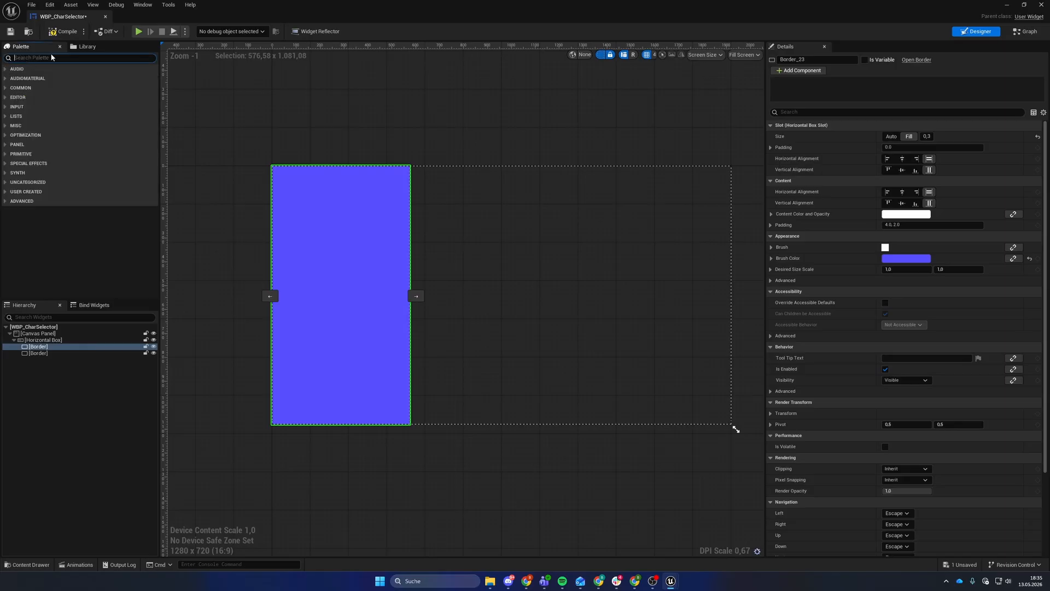
{"action": "type", "text": "verti"}
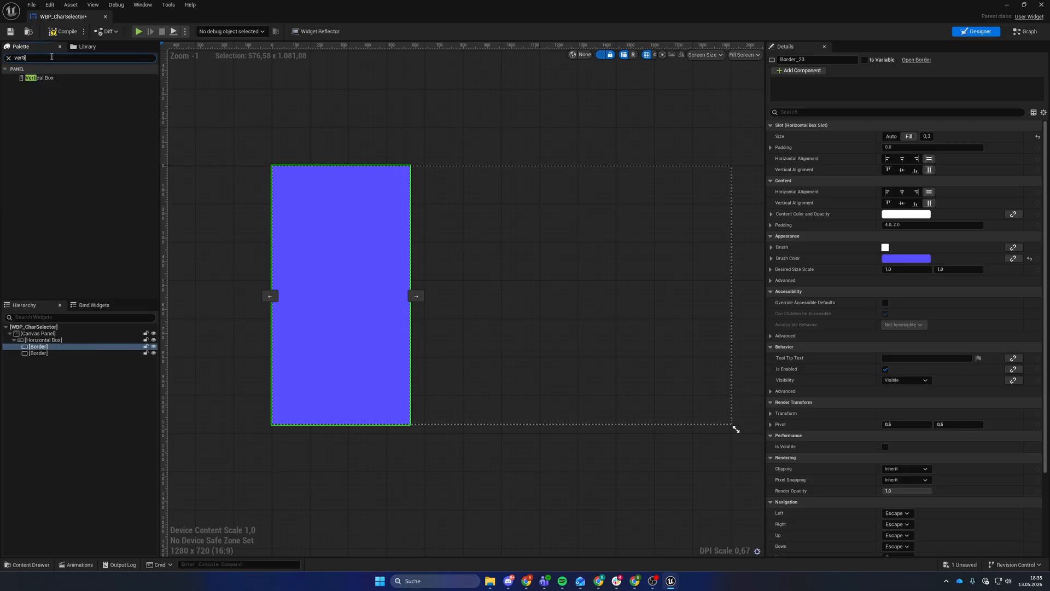
{"action": "left_click_drag", "start_coordinate": [38, 78], "coordinate": [47, 348]}
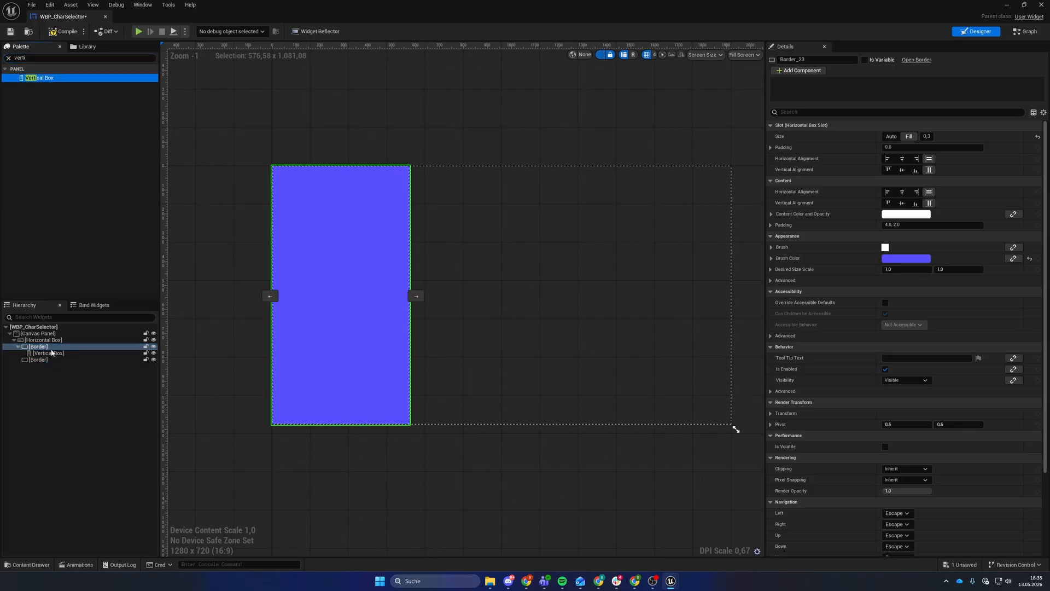
{"action": "left_click", "coordinate": [60, 353]}
{"action": "right_click_drag", "start_coordinate": [392, 242], "coordinate": [467, 254]}
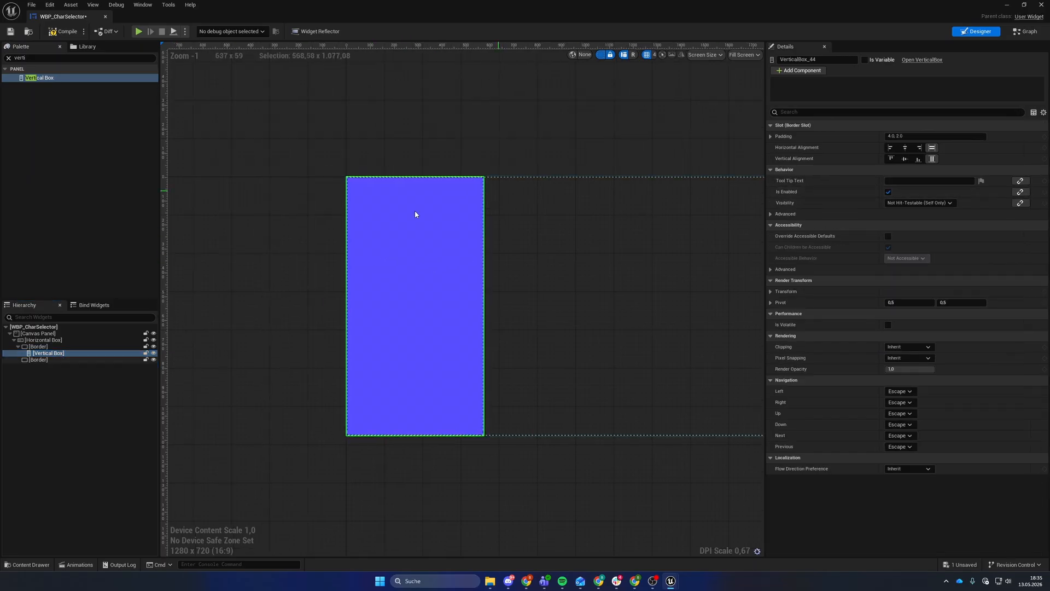
Step: Add a Text widget inside the Vertical Box
{"action": "left_click", "coordinate": [53, 58]}
{"action": "type", "text": "text"}
{"action": "left_click_drag", "start_coordinate": [30, 88], "coordinate": [55, 354]}
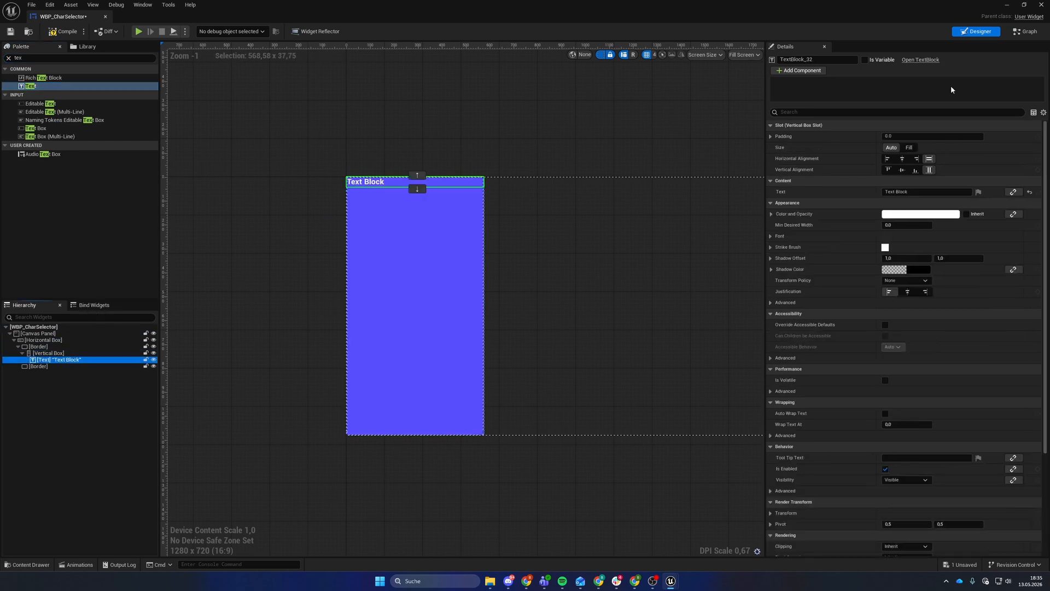
Step: Set the text block's content to Char Selector and center it horizontally in its slot
{"action": "left_click", "coordinate": [948, 192]}
{"action": "type", "text": "Char Selector"}
{"action": "key", "text": "Return"}
{"action": "left_click", "coordinate": [902, 159]}
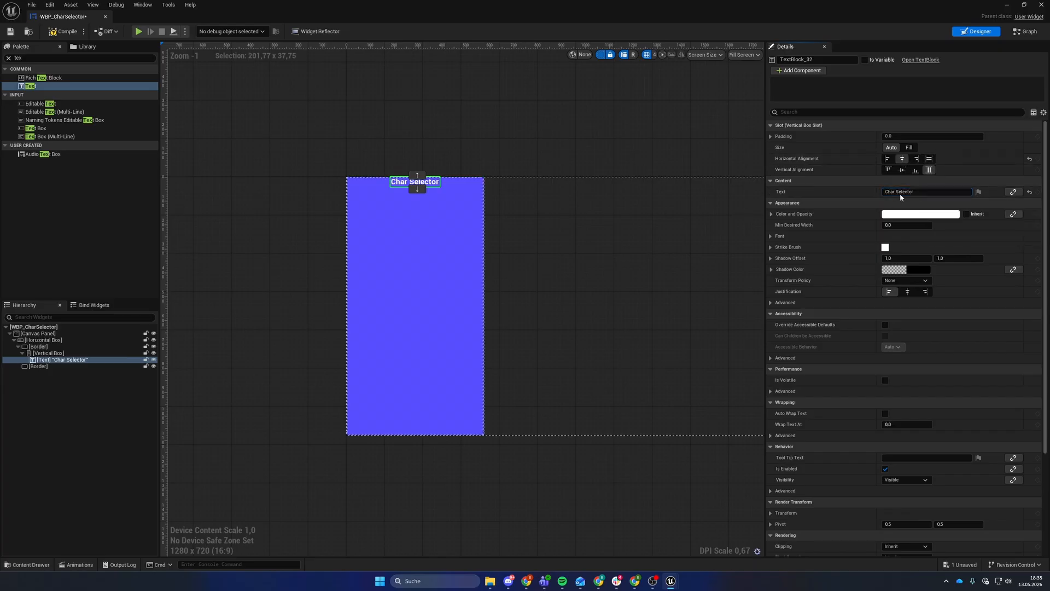
Step: Set the padding of the Vertical Box inside the blue border to 50 and save the widget
{"action": "left_click", "coordinate": [424, 241]}
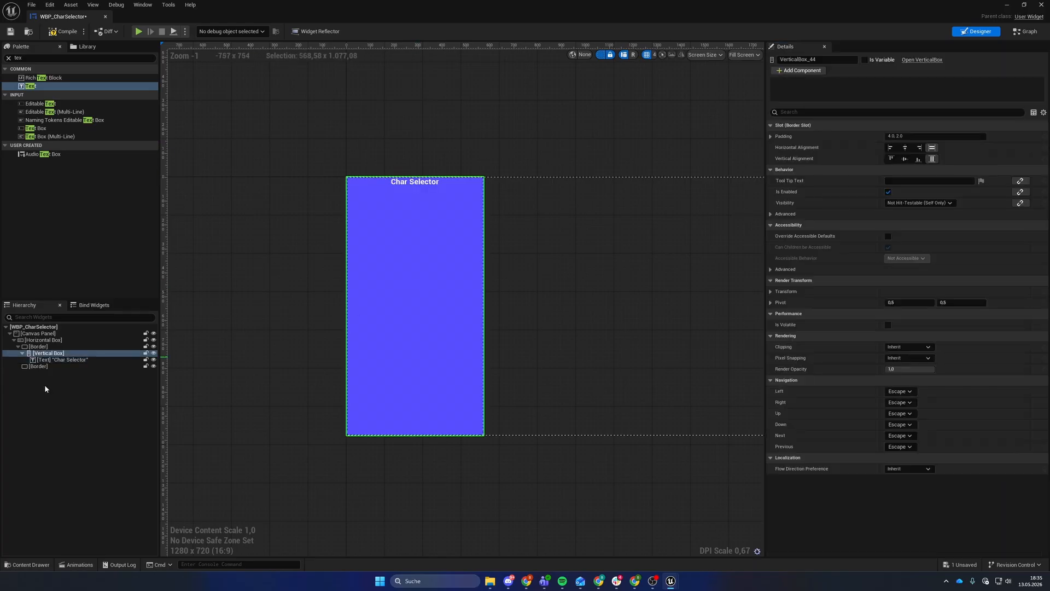
{"action": "left_click", "coordinate": [39, 353]}
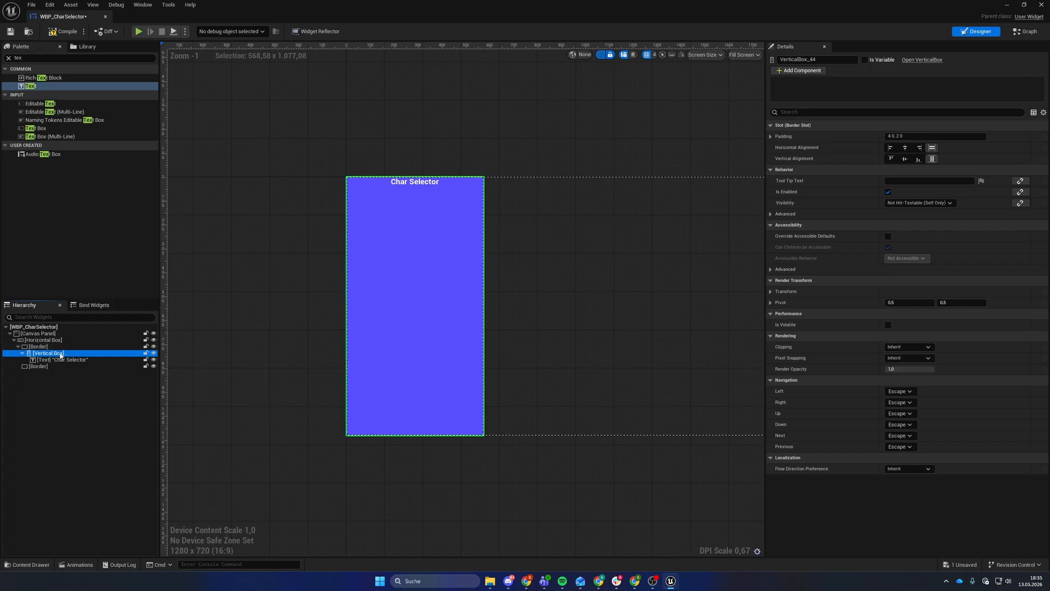
{"action": "left_click", "coordinate": [942, 137]}
{"action": "type", "text": "50"}
{"action": "key", "text": "Return"}
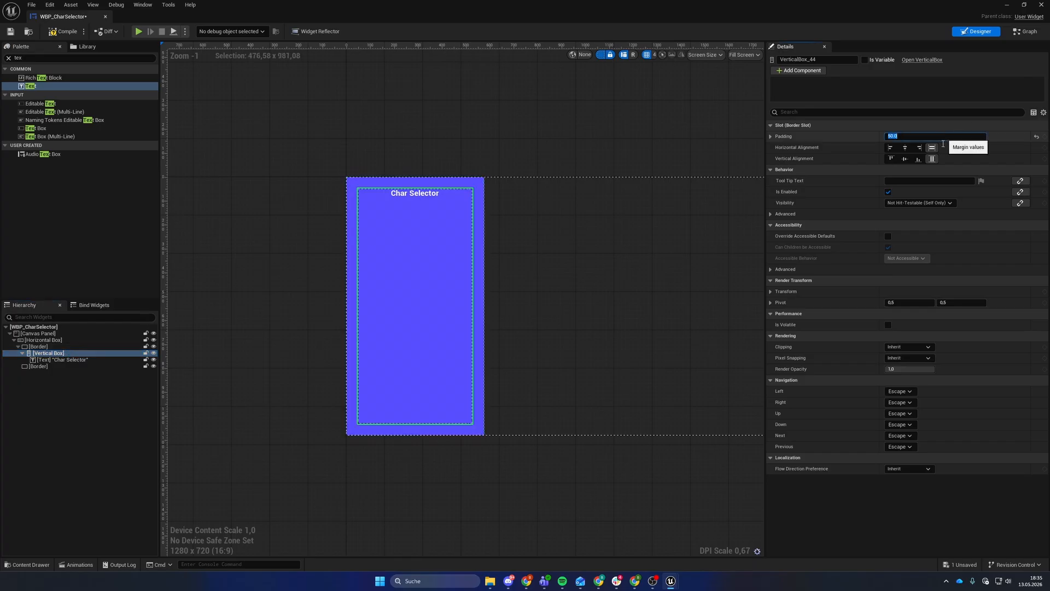
{"action": "left_click", "coordinate": [661, 133]}
{"action": "key", "text": "ctrl+s"}
Step: Add a WBP Attribute Switcher widget to the Vertical Box below the Char Selector text, then save and compile
{"action": "left_click", "coordinate": [79, 181]}
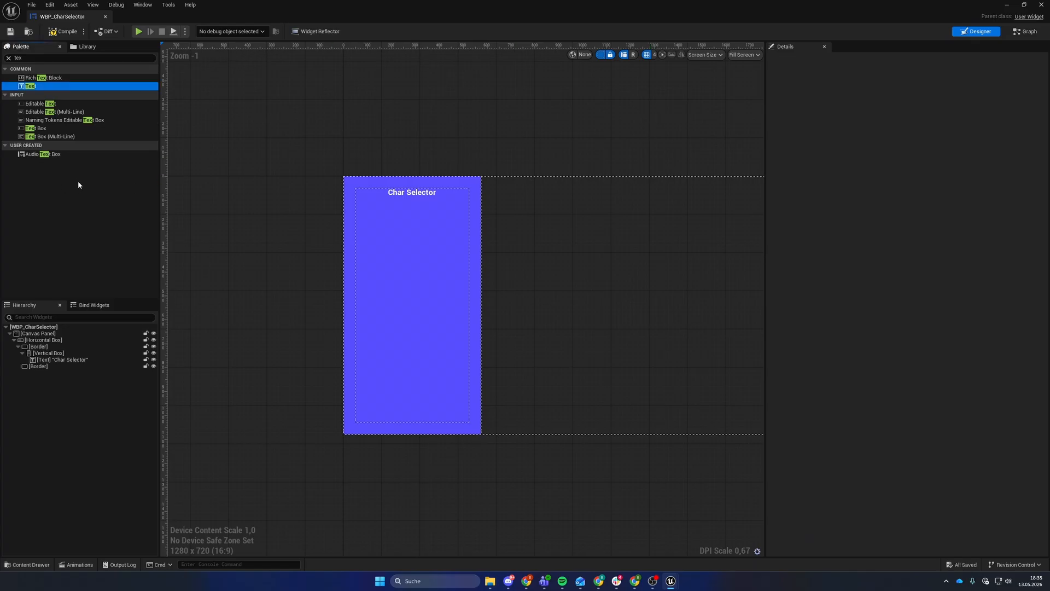
{"action": "left_click", "coordinate": [21, 58]}
{"action": "key", "text": "BackSpace"}
{"action": "key", "text": "BackSpace"}
{"action": "key", "text": "BackSpace"}
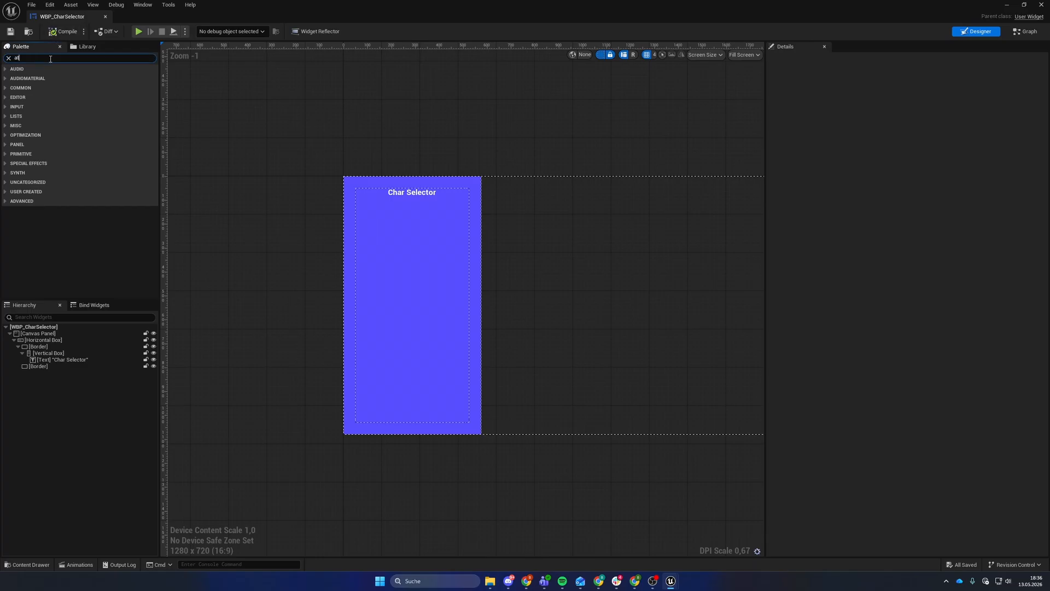
{"action": "left_click_drag", "start_coordinate": [52, 78], "coordinate": [60, 362]}
{"action": "key", "text": "ctrl+s"}
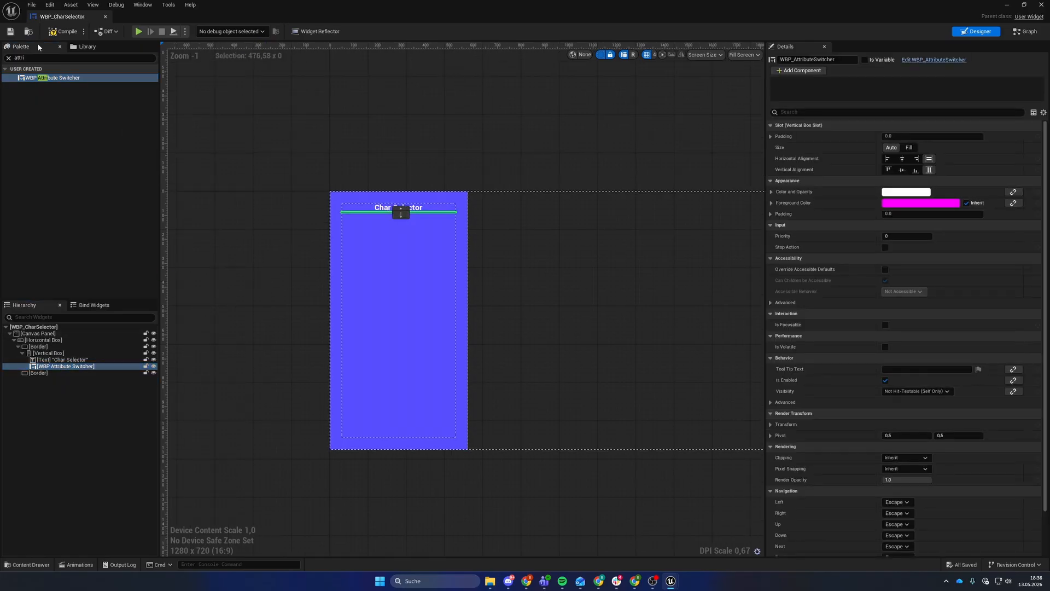
{"action": "left_click", "coordinate": [63, 32]}
Step: Open WBP_AttributeSwitcher for editing and add a Canvas Panel as its root widget
{"action": "left_click", "coordinate": [69, 366]}
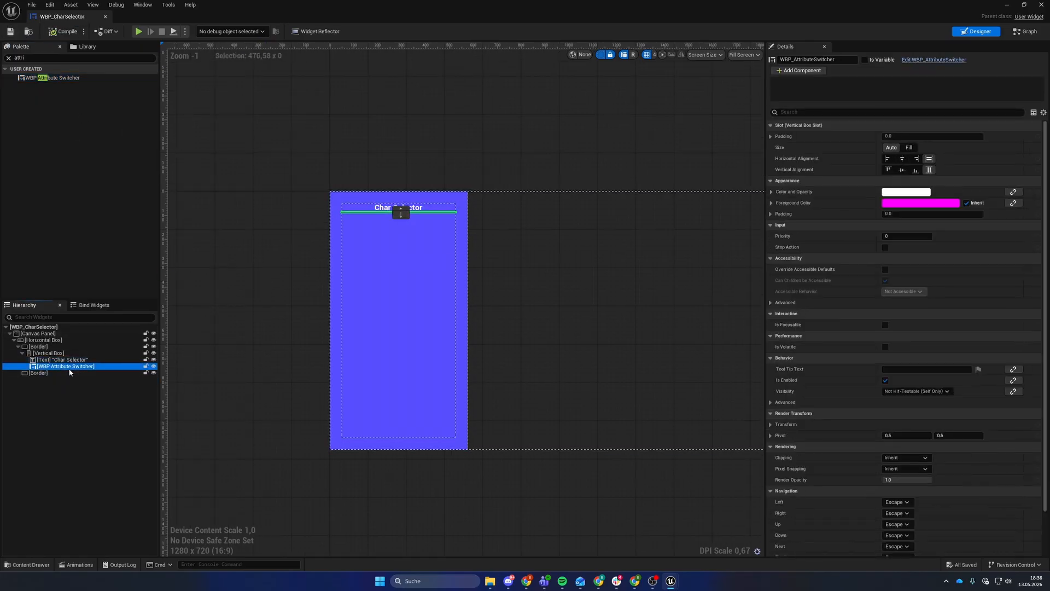
{"action": "left_click", "coordinate": [929, 65]}
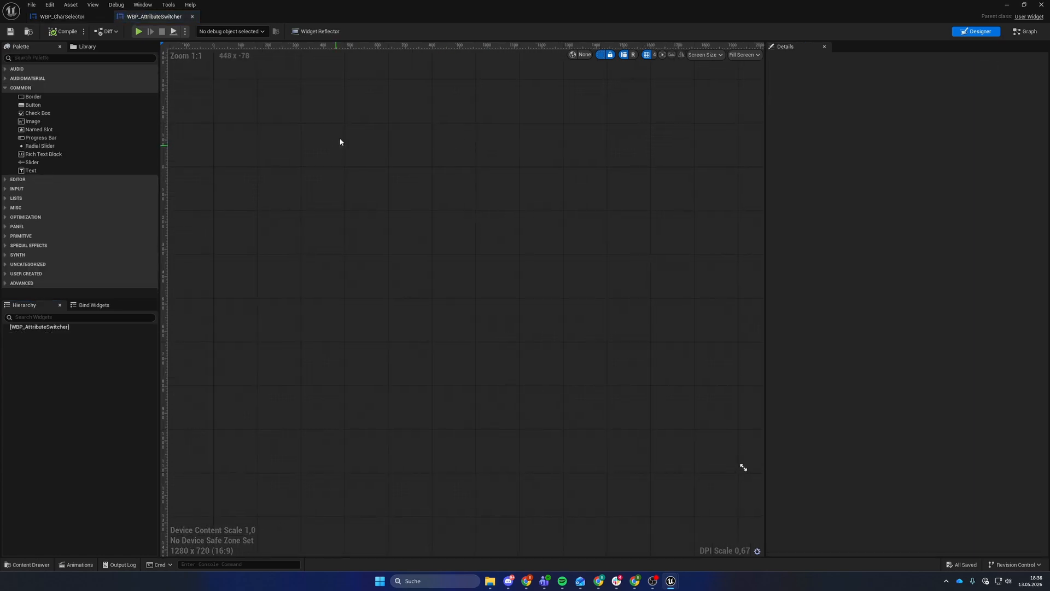
{"action": "left_click", "coordinate": [52, 58]}
{"action": "type", "text": "canvas"}
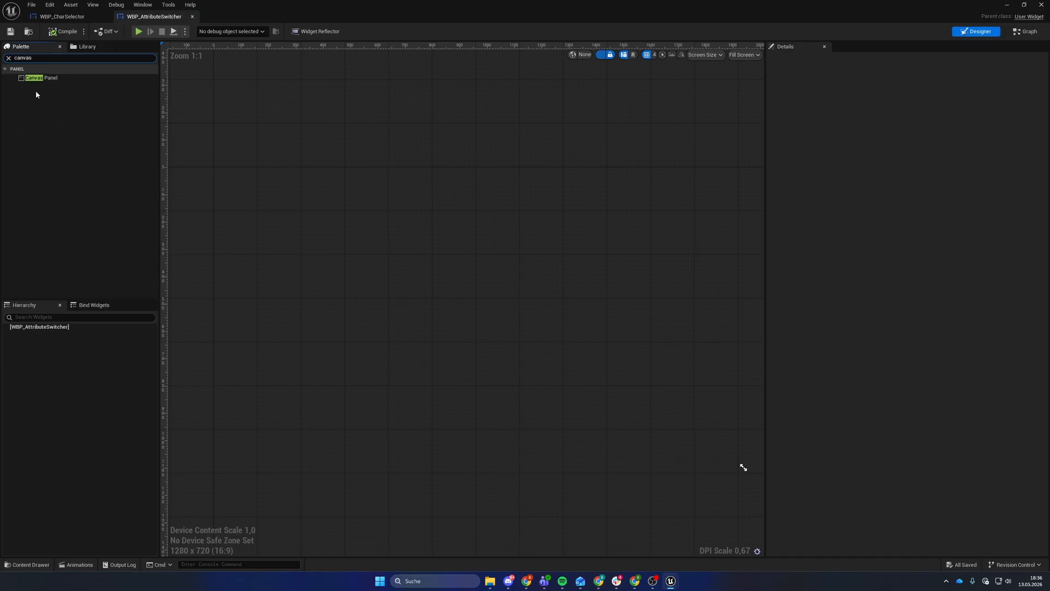
{"action": "left_click_drag", "start_coordinate": [37, 82], "coordinate": [60, 332]}
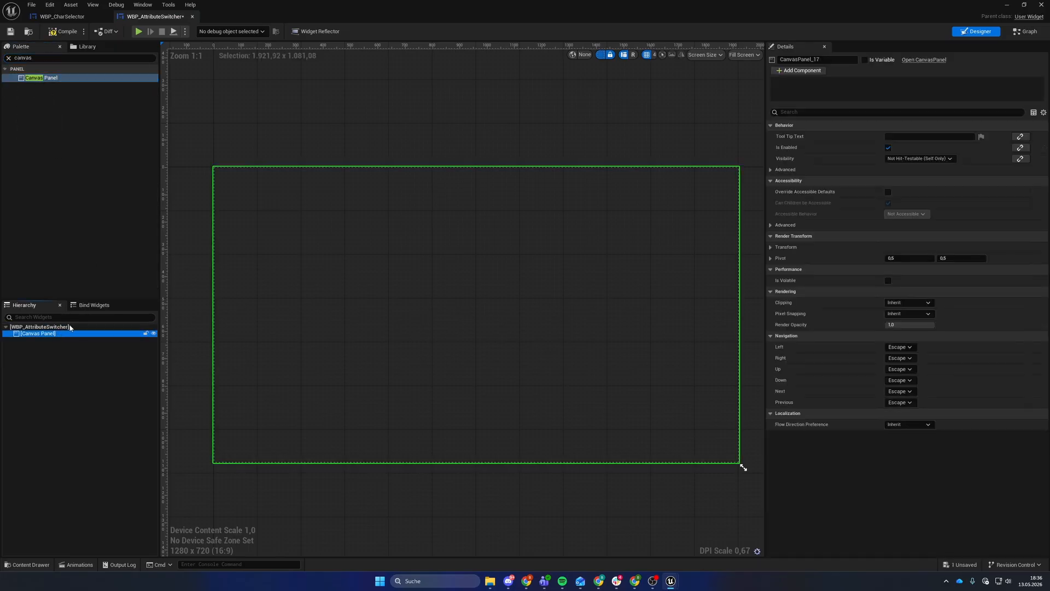
Step: Add a Border inside the Canvas Panel and set its brush color to a light violet
{"action": "left_click", "coordinate": [39, 58]}
{"action": "type", "text": "border"}
{"action": "left_click_drag", "start_coordinate": [34, 77], "coordinate": [52, 341]}
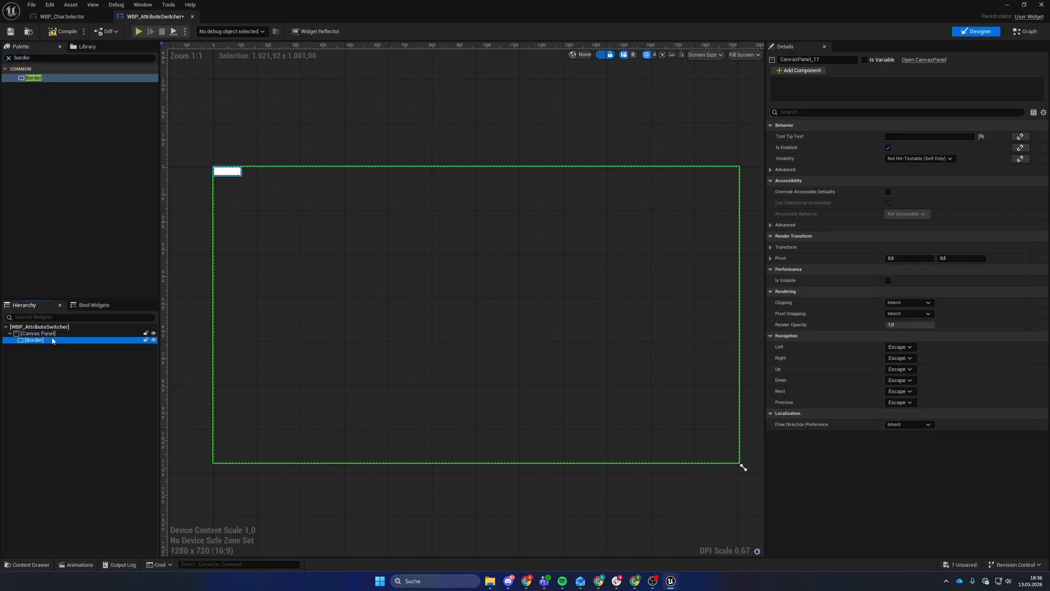
{"action": "left_click", "coordinate": [906, 302]}
{"action": "left_click_drag", "start_coordinate": [759, 354], "coordinate": [764, 339]}
{"action": "left_click", "coordinate": [849, 488]}
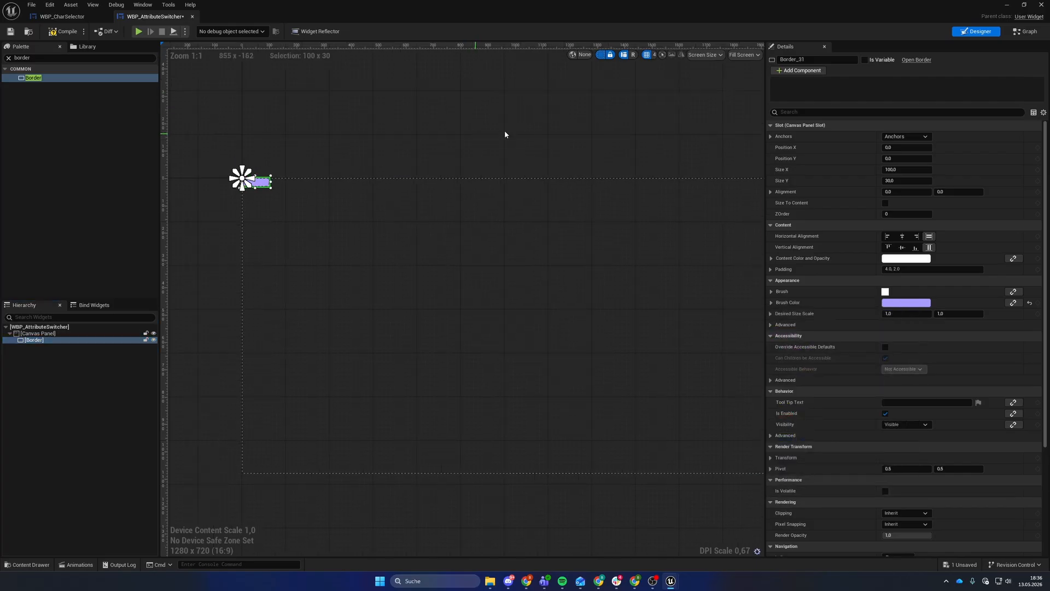
Step: Add a Horizontal Box with even padding inside the border and size the border to its content
{"action": "left_click", "coordinate": [907, 137]}
{"action": "scroll", "coordinate": [441, 160], "scroll_direction": "up", "scroll_amount": 3}
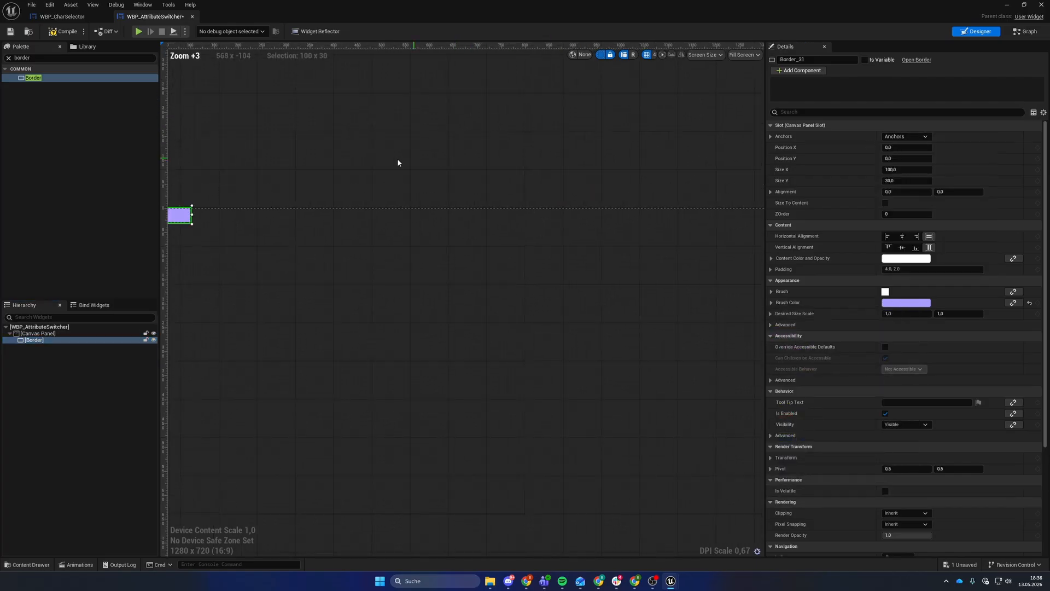
{"action": "left_click", "coordinate": [41, 58]}
{"action": "type", "text": "horizontal"}
{"action": "left_click_drag", "start_coordinate": [63, 81], "coordinate": [51, 343]}
{"action": "left_click", "coordinate": [908, 137]}
{"action": "type", "text": "20"}
{"action": "key", "text": "Return"}
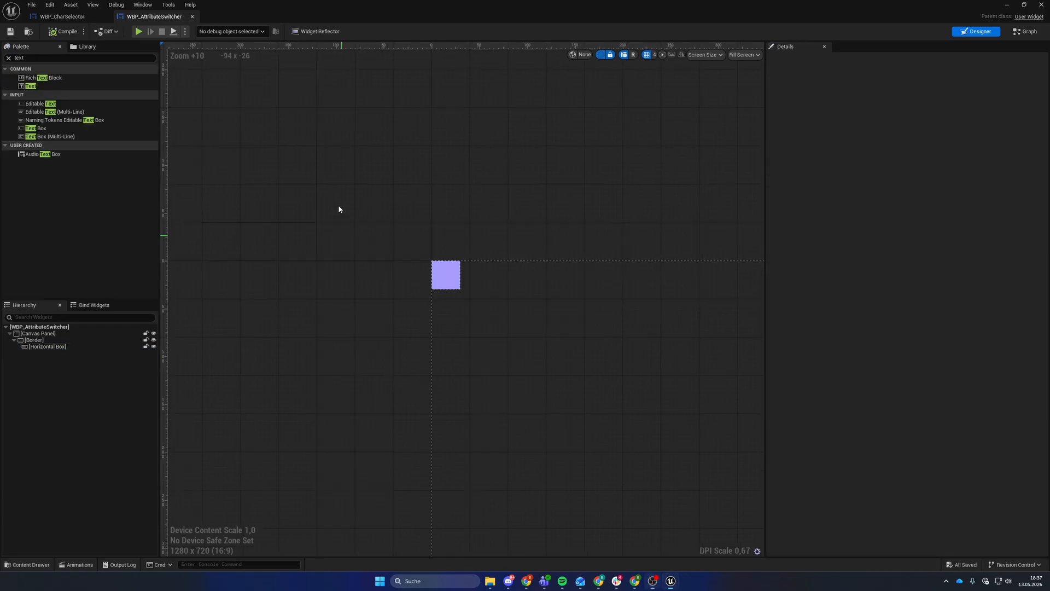
Step: Add a Text widget inside the Horizontal Box, set its content to Attribute and save the widget
{"action": "right_click_drag", "start_coordinate": [343, 208], "coordinate": [284, 195]}
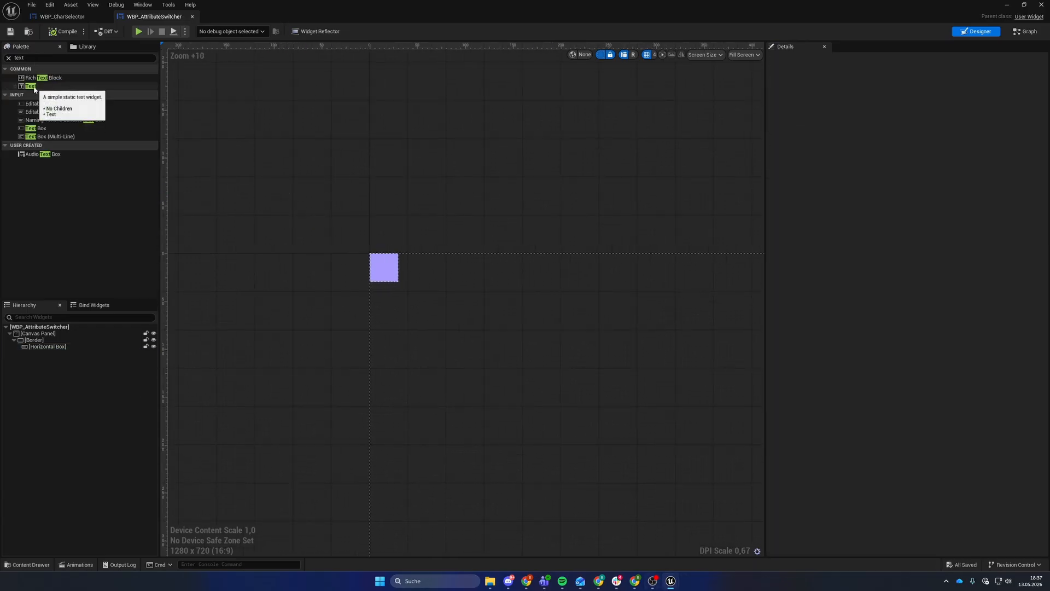
{"action": "right_click_drag", "start_coordinate": [385, 131], "coordinate": [346, 136]}
{"action": "left_click_drag", "start_coordinate": [43, 87], "coordinate": [61, 350]}
{"action": "left_click", "coordinate": [79, 352]}
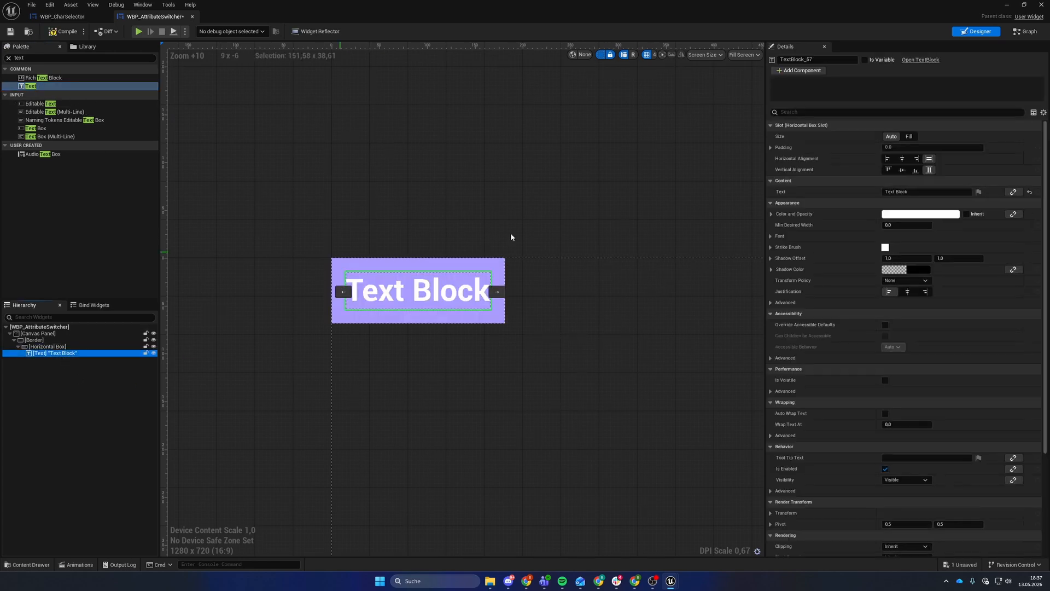
{"action": "left_click", "coordinate": [917, 192]}
{"action": "type", "text": "Attrib"}
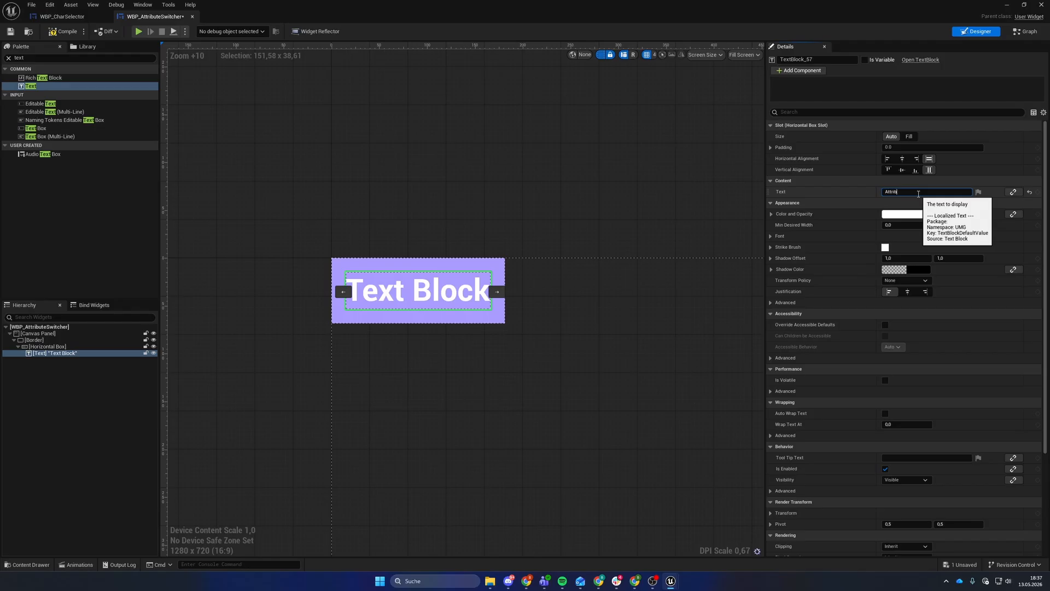
{"action": "type", "text": "ute"}
{"action": "key", "text": "Return"}
{"action": "right_click_drag", "start_coordinate": [558, 214], "coordinate": [574, 214]}
{"action": "key", "text": "ctrl+s"}
Step: Add two buttons to the Horizontal Box, one on each side of the Attribute text
{"action": "left_click", "coordinate": [8, 57]}
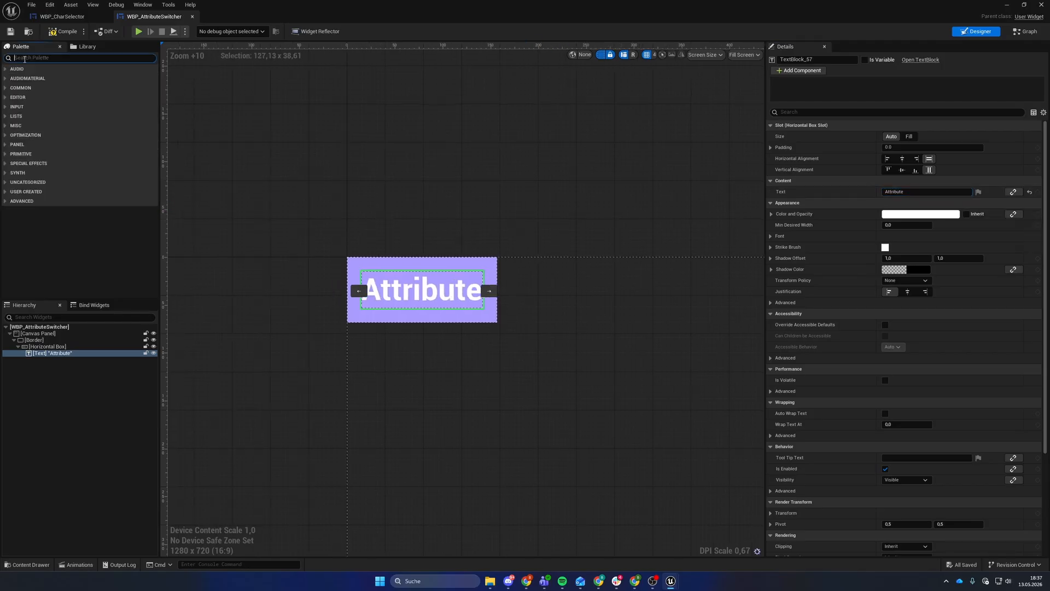
{"action": "type", "text": "button"}
{"action": "left_click_drag", "start_coordinate": [33, 95], "coordinate": [57, 353]}
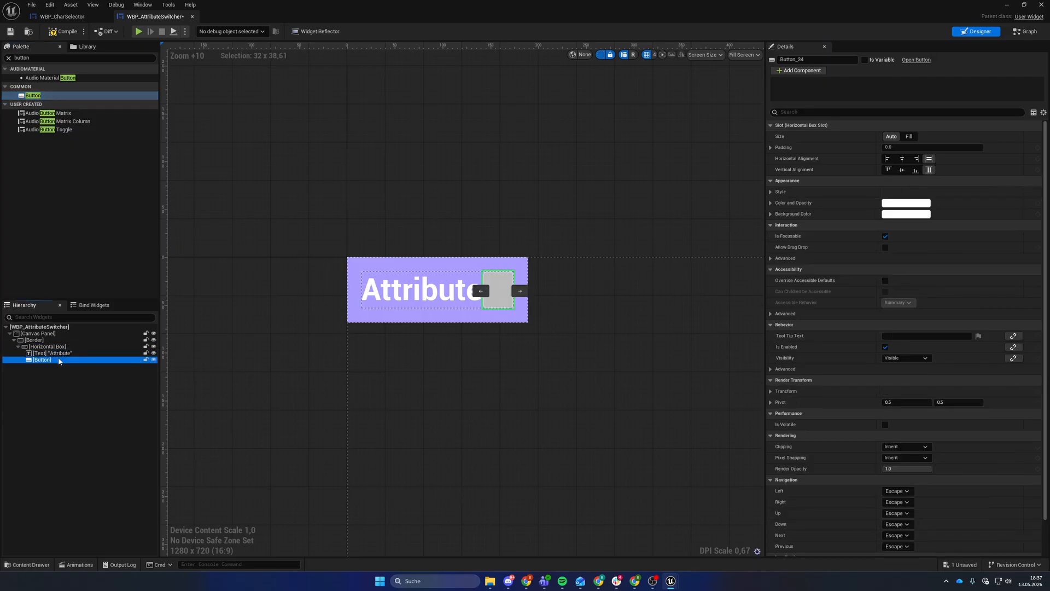
{"action": "key", "text": "ctrl+d"}
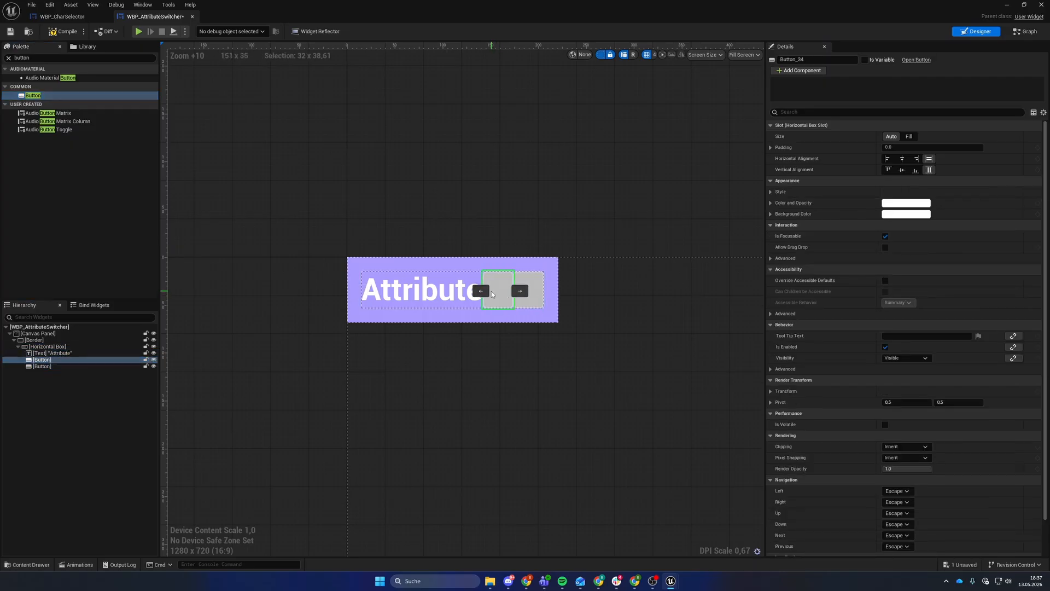
{"action": "left_click_drag", "start_coordinate": [479, 293], "coordinate": [383, 290]}
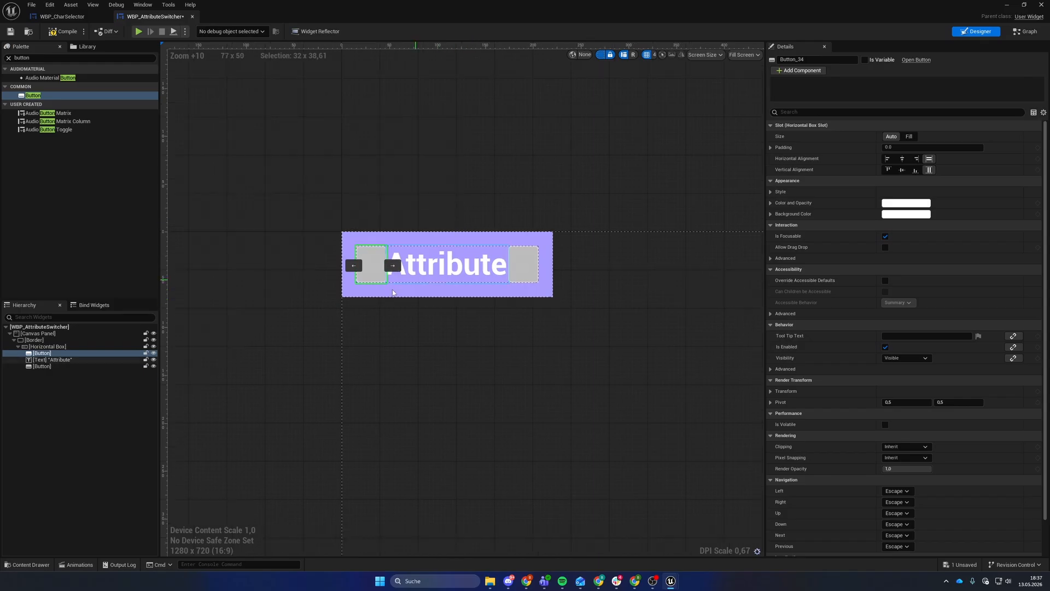
Step: Add a Text widget inside each of the two buttons
{"action": "left_click", "coordinate": [31, 57]}
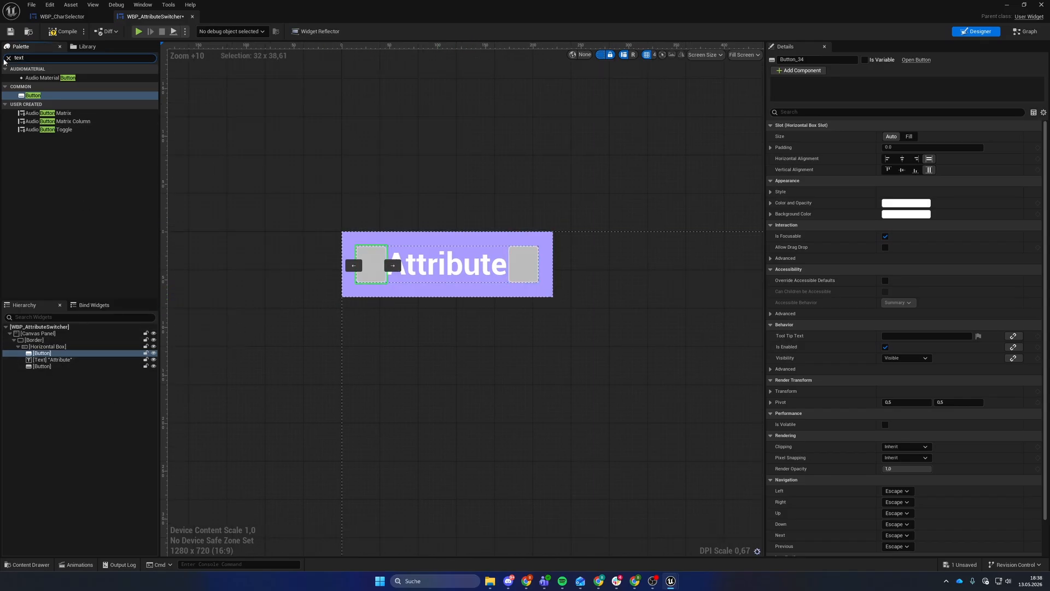
{"action": "type", "text": "text"}
{"action": "left_click_drag", "start_coordinate": [30, 86], "coordinate": [57, 361]}
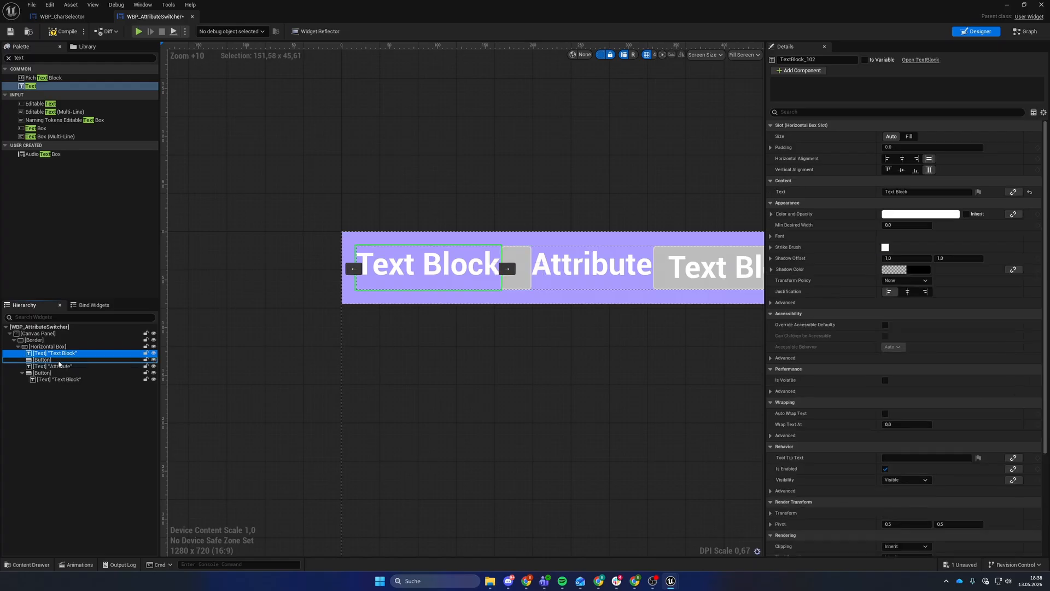
Step: Set the text of the button before Attribute to < and the text of the button after it to >
{"action": "left_click", "coordinate": [918, 182]}
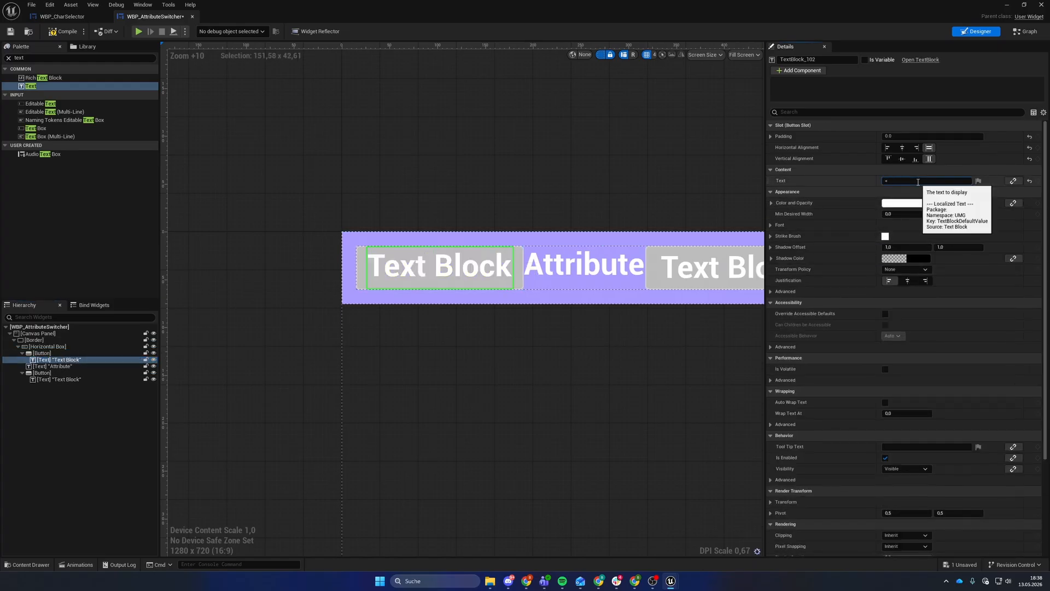
{"action": "key", "text": "Return"}
{"action": "left_click", "coordinate": [459, 213]}
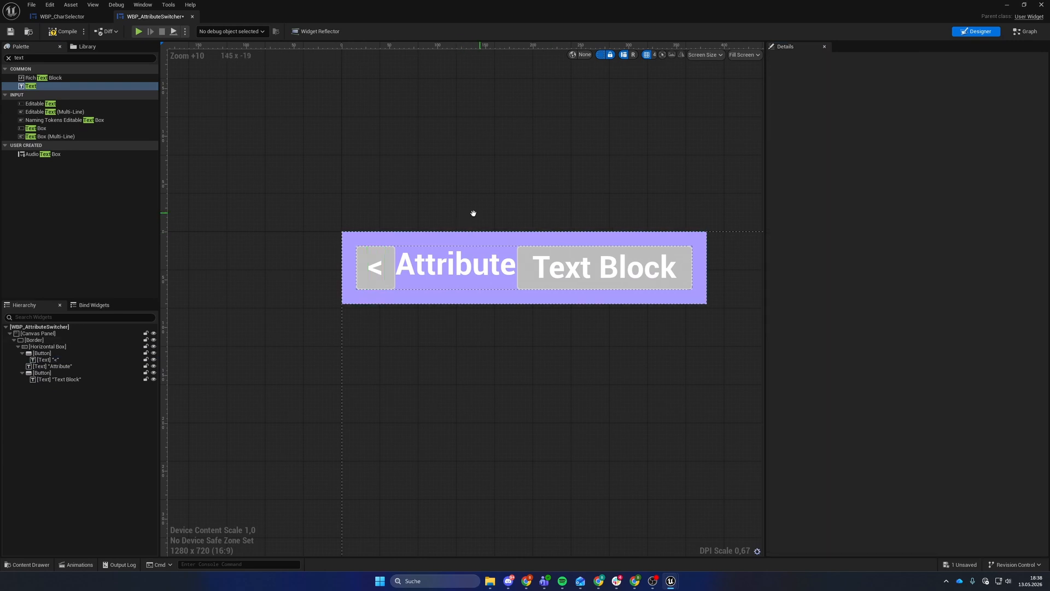
{"action": "left_click", "coordinate": [365, 273]}
{"action": "right_click_drag", "start_coordinate": [459, 218], "coordinate": [382, 231]}
{"action": "left_click", "coordinate": [501, 281]}
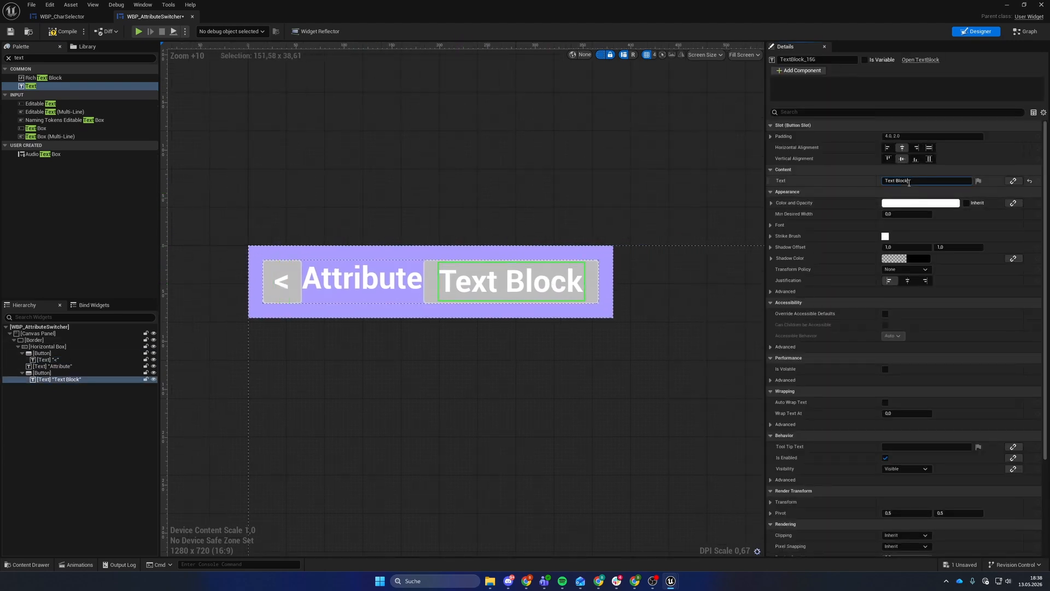
{"action": "left_click", "coordinate": [909, 182]}
{"action": "type", "text": ">"}
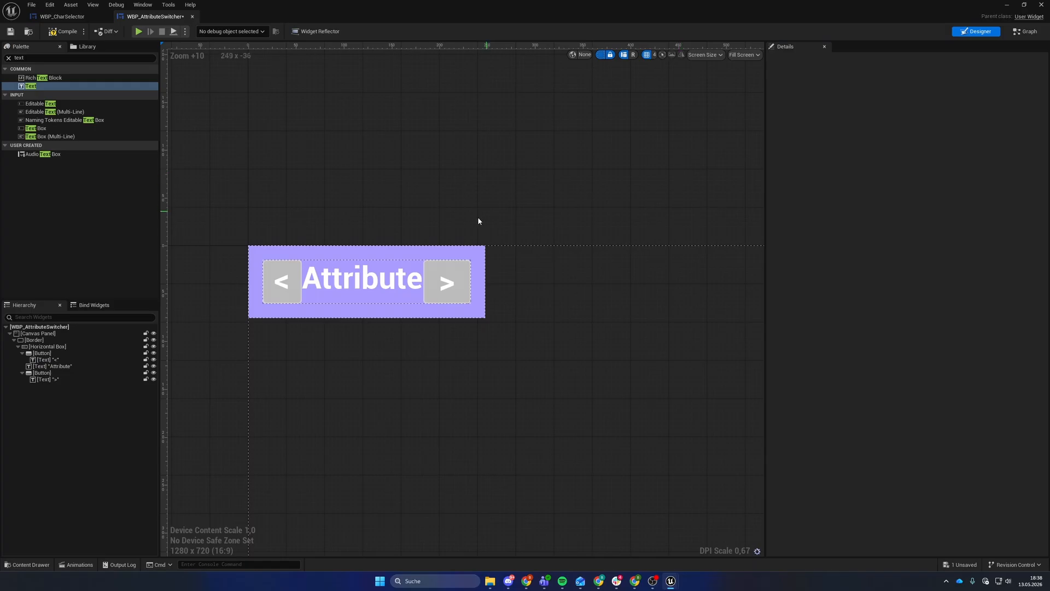
Step: Select the < text inside the first button and search the widget palette for an Image widget
{"action": "left_click", "coordinate": [281, 282]}
{"action": "right_click_drag", "start_coordinate": [436, 220], "coordinate": [432, 221]}
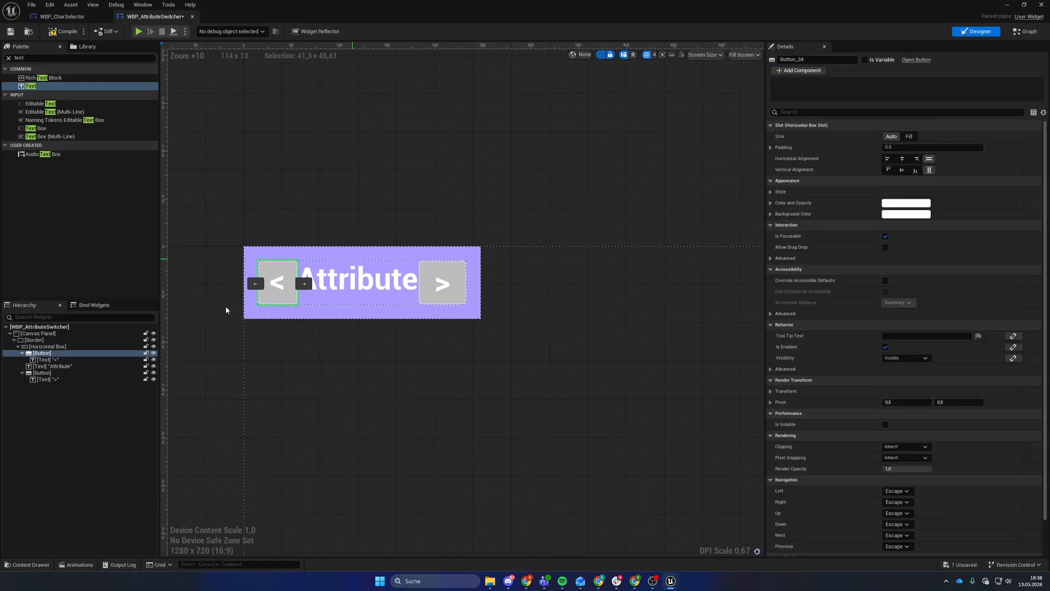
{"action": "left_click", "coordinate": [72, 360]}
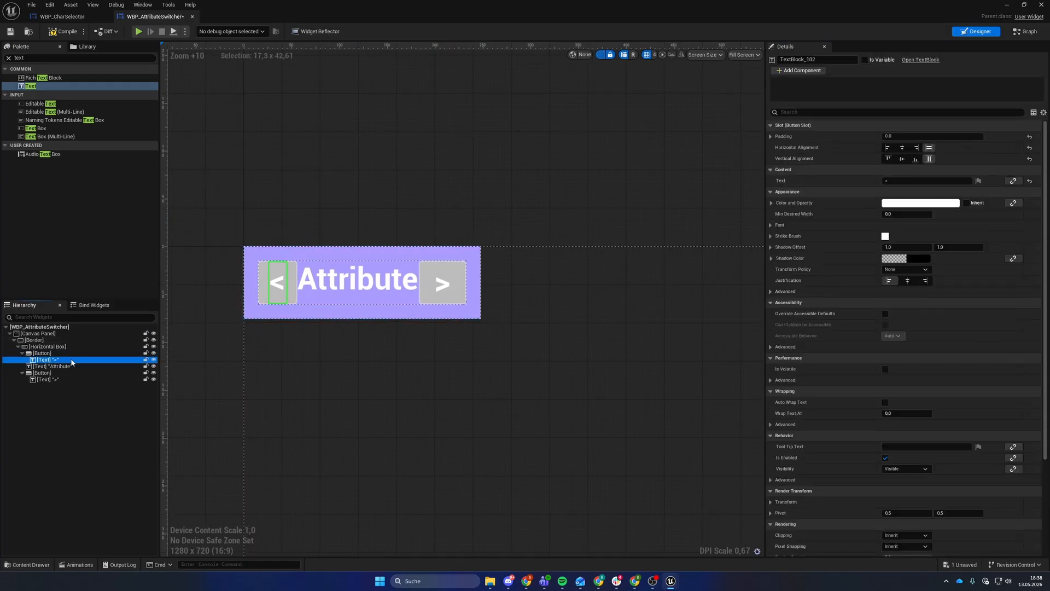
{"action": "left_click", "coordinate": [34, 57]}
{"action": "type", "text": "image"}
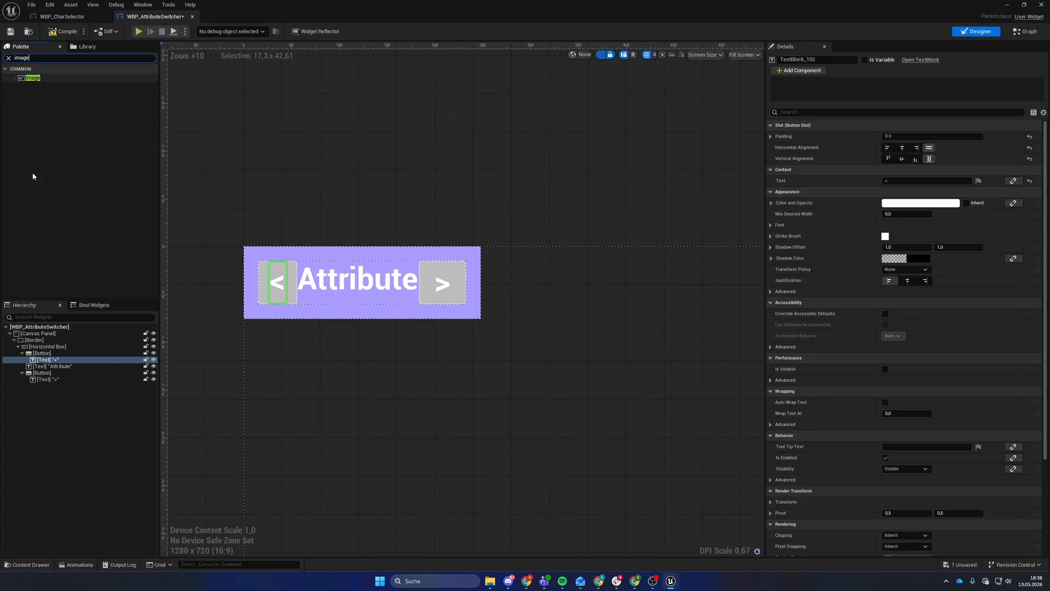
{"action": "right_click_drag", "start_coordinate": [362, 216], "coordinate": [385, 211]}
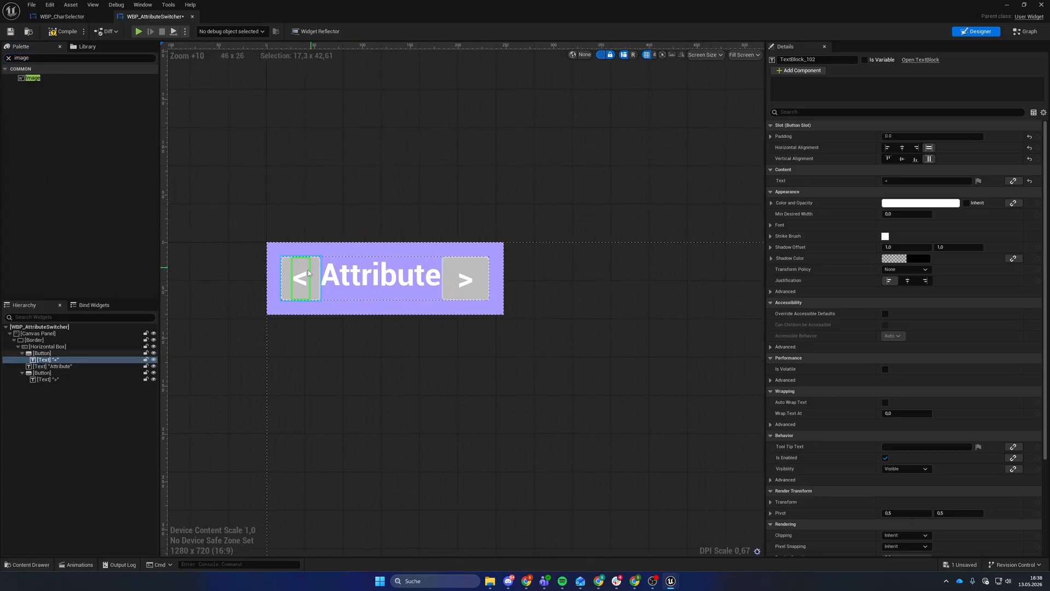
Step: Set the slot padding of the < text to 10
{"action": "left_click", "coordinate": [919, 136]}
{"action": "type", "text": "10"}
{"action": "key", "text": "Return"}
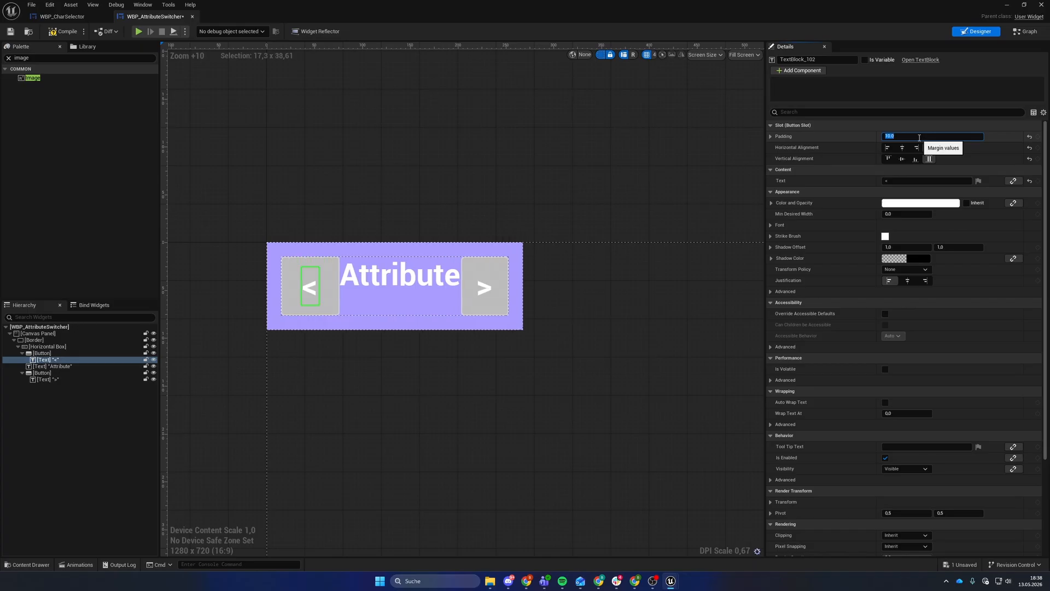
Step: Set the slot padding of the > text in the second button to 5
{"action": "left_click", "coordinate": [484, 289]}
{"action": "left_click", "coordinate": [910, 137]}
{"action": "type", "text": "10"}
{"action": "key", "text": "Return"}
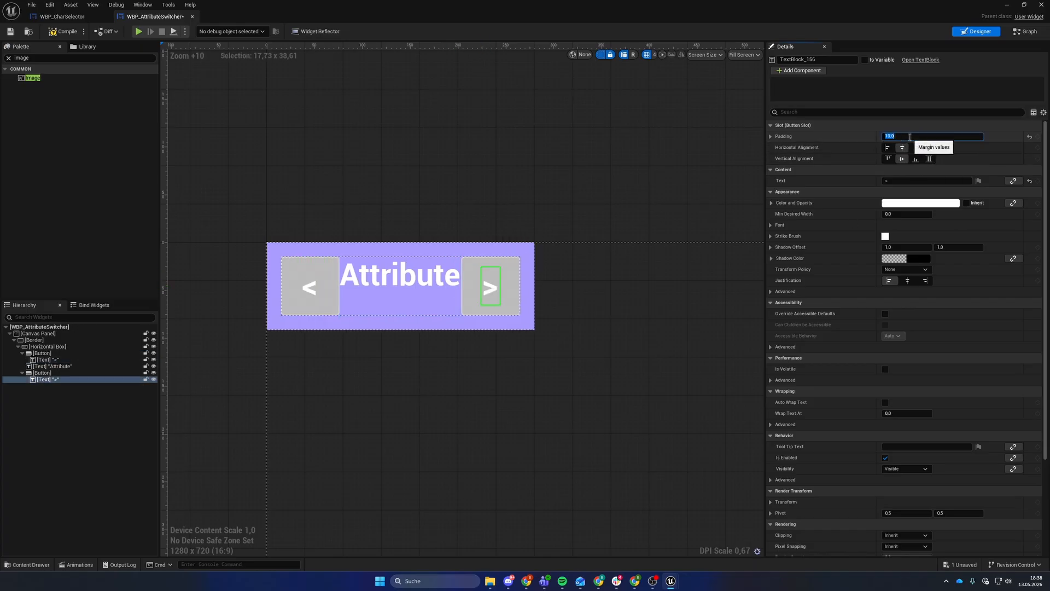
{"action": "type", "text": "5"}
{"action": "key", "text": "Return"}
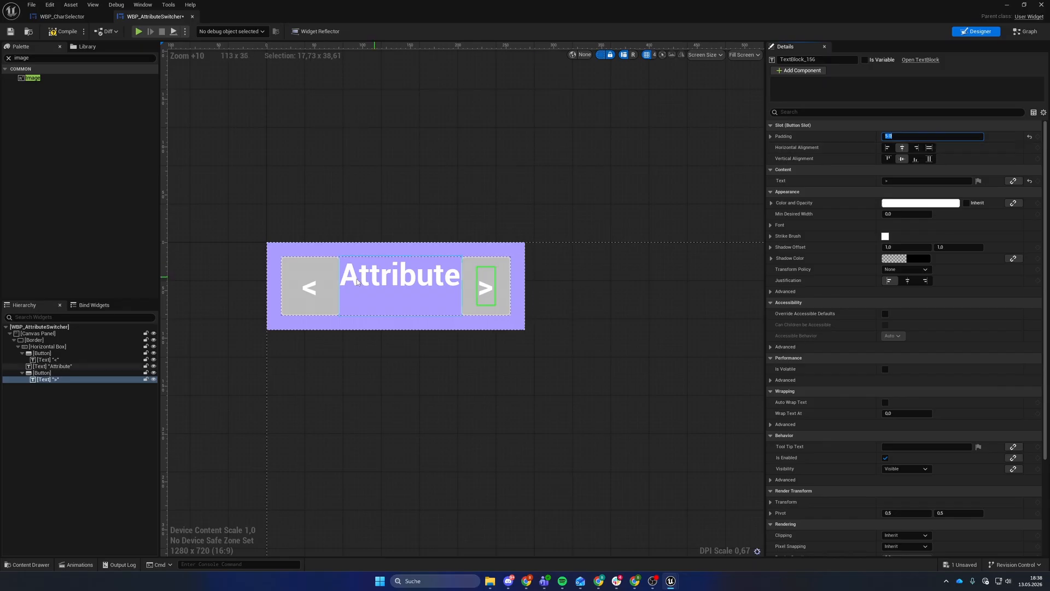
Step: Set the slot padding of the < text in the first button to 5
{"action": "left_click", "coordinate": [310, 287]}
{"action": "left_click", "coordinate": [910, 136]}
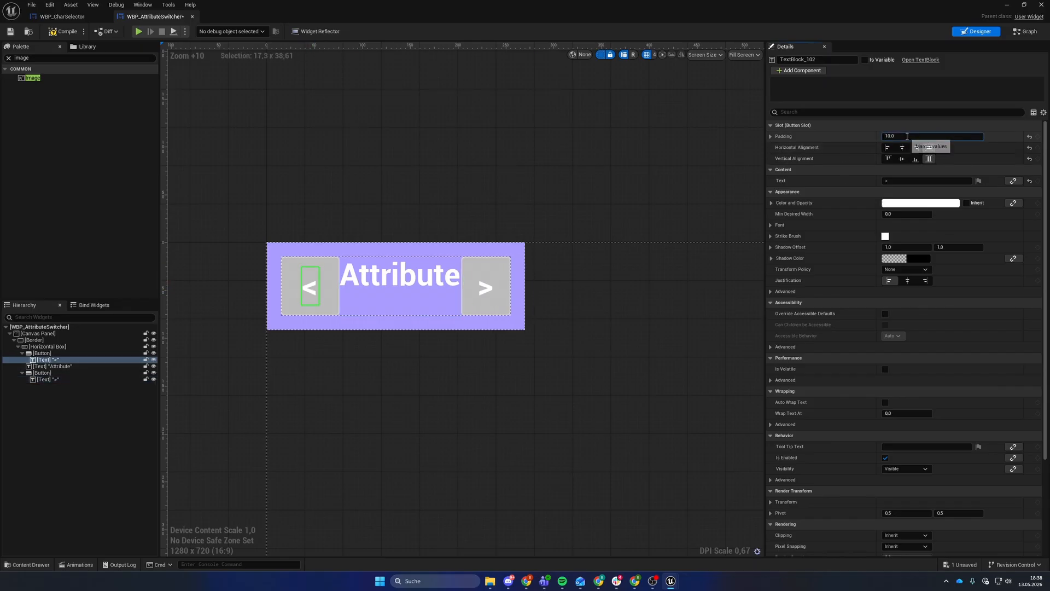
{"action": "type", "text": "5"}
{"action": "key", "text": "Return"}
Step: Set the slot padding of the Attribute text to 5 and save the attribute switcher widget
{"action": "left_click", "coordinate": [391, 276]}
{"action": "left_click", "coordinate": [937, 148]}
{"action": "type", "text": "10"}
{"action": "key", "text": "Return"}
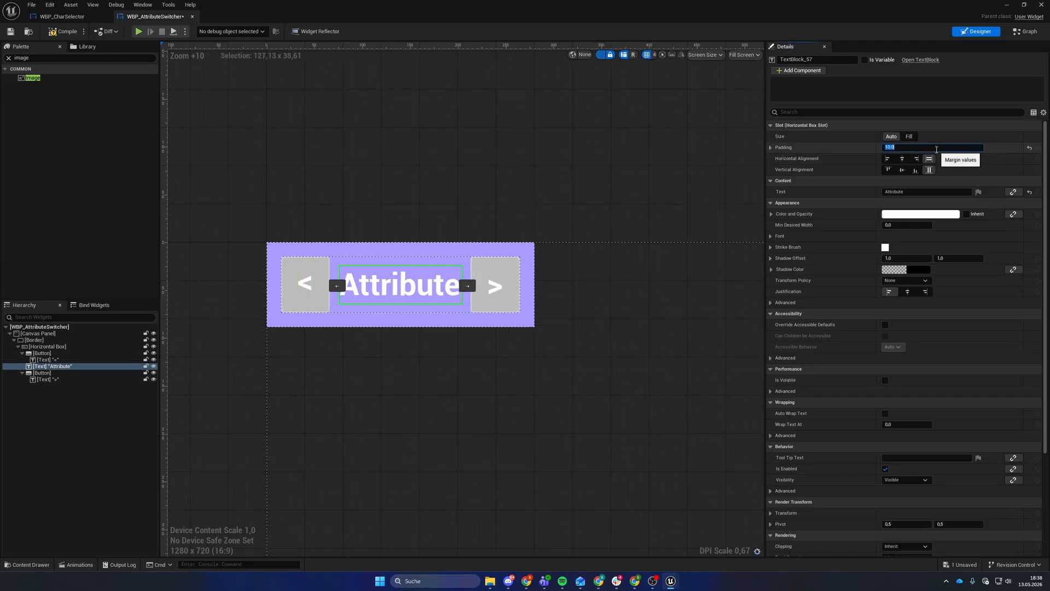
{"action": "type", "text": "5"}
{"action": "key", "text": "Return"}
{"action": "left_click", "coordinate": [424, 207]}
{"action": "scroll", "coordinate": [424, 208], "scroll_direction": "down", "scroll_amount": 5}
{"action": "right_click_drag", "start_coordinate": [424, 208], "coordinate": [445, 232]}
{"action": "key", "text": "ctrl+s"}
{"action": "scroll", "coordinate": [385, 251], "scroll_direction": "up", "scroll_amount": 5}
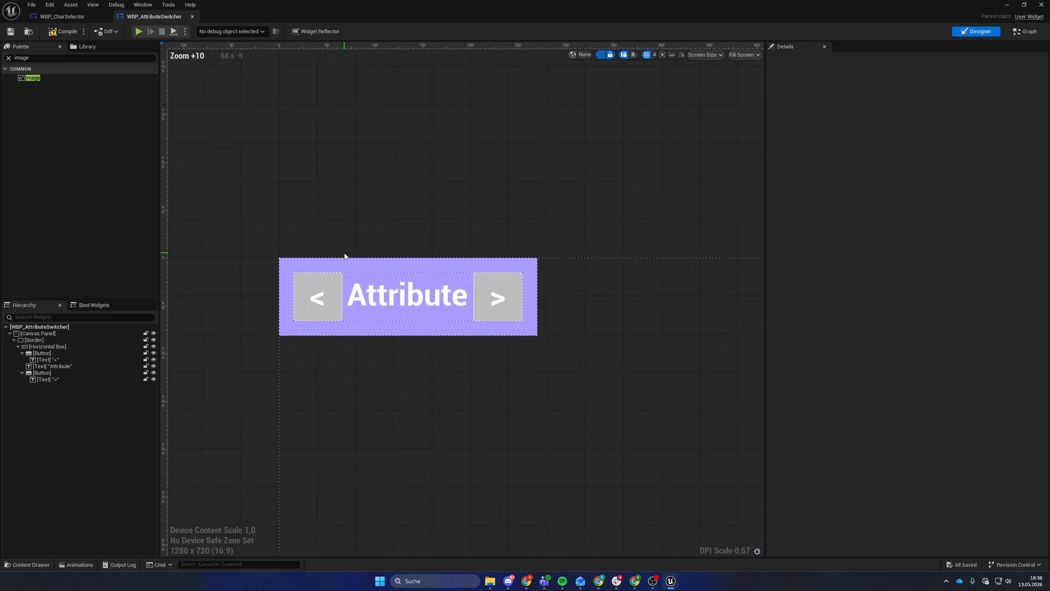
Step: Try the fill alignments on the > text's button slot and return both its alignments to centre
{"action": "left_click", "coordinate": [342, 294]}
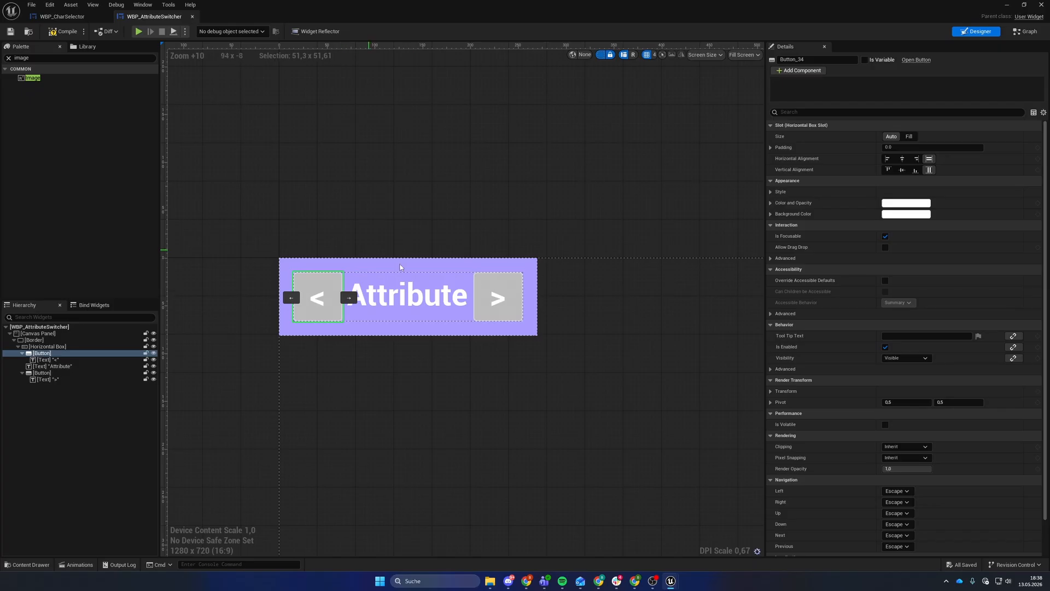
{"action": "left_click", "coordinate": [492, 302]}
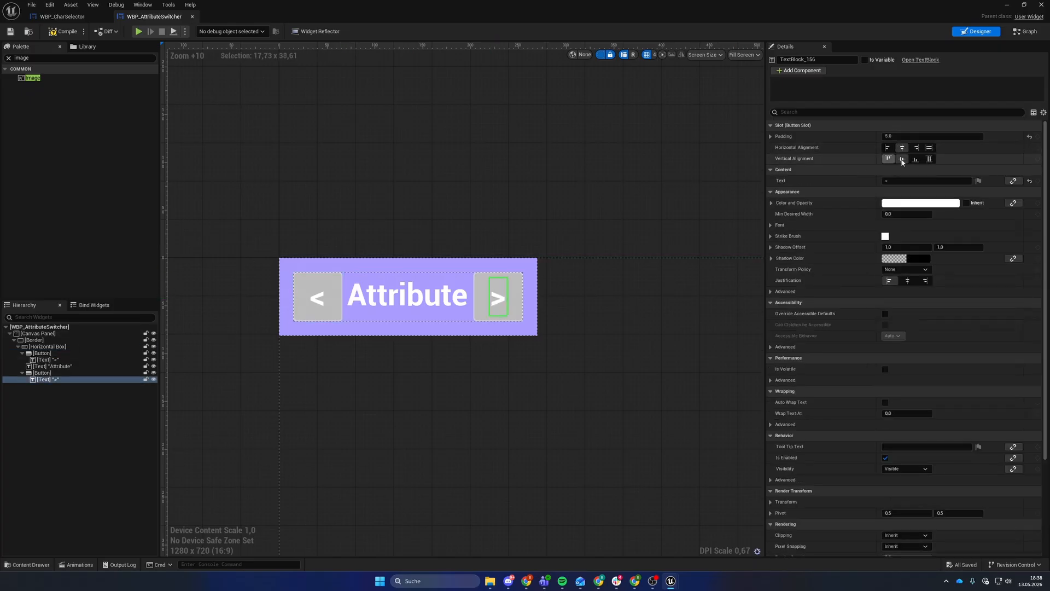
{"action": "left_click", "coordinate": [930, 148]}
{"action": "left_click", "coordinate": [929, 159]}
{"action": "left_click", "coordinate": [903, 149]}
{"action": "left_click", "coordinate": [902, 158]}
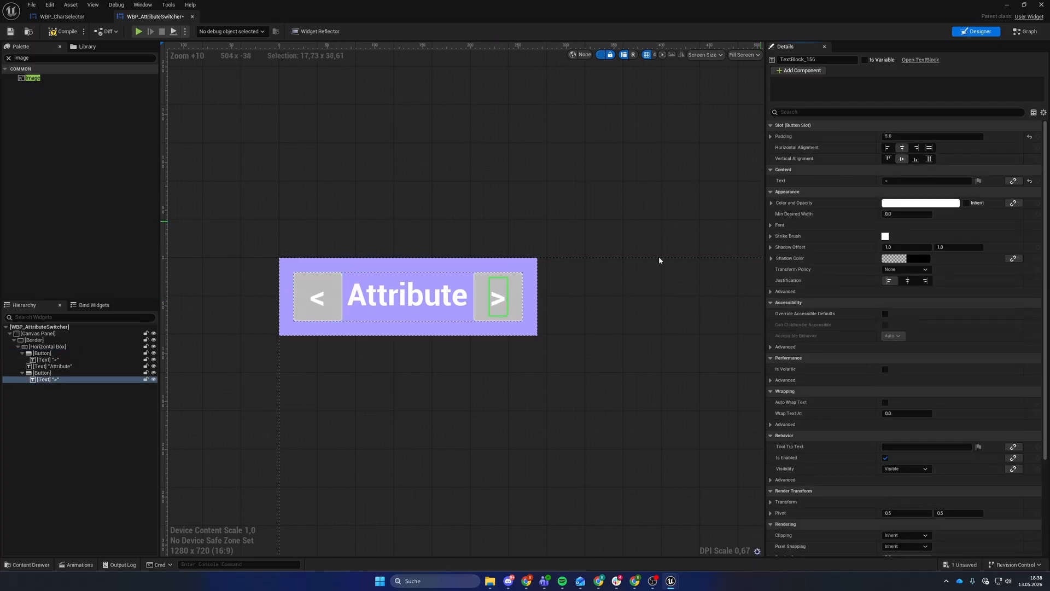
Step: Centre the > and < buttons horizontally and vertically in their horizontal box slots and save the widget
{"action": "left_click", "coordinate": [519, 295]}
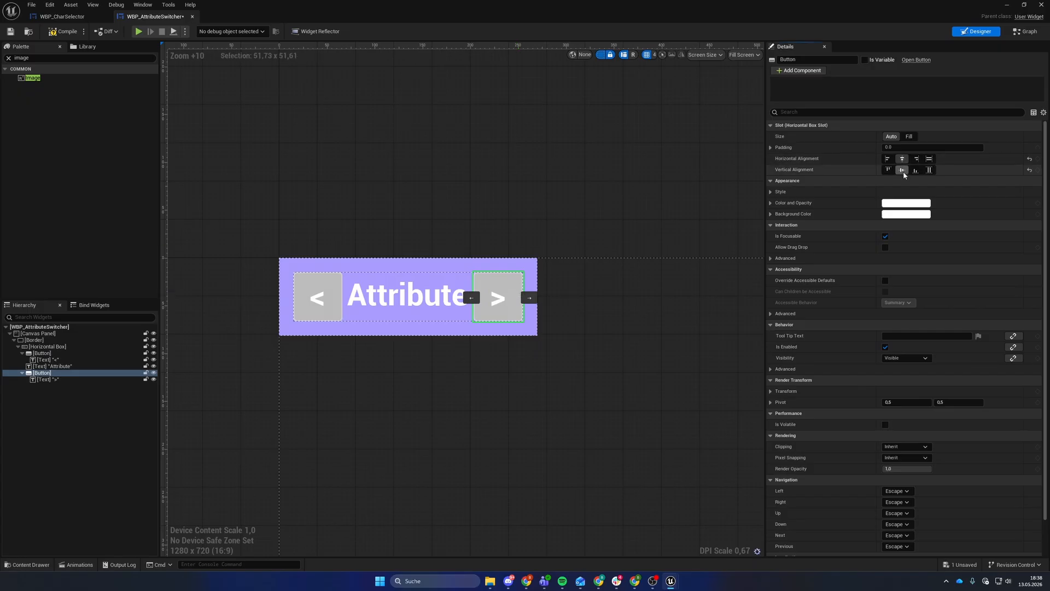
{"action": "left_click", "coordinate": [379, 284]}
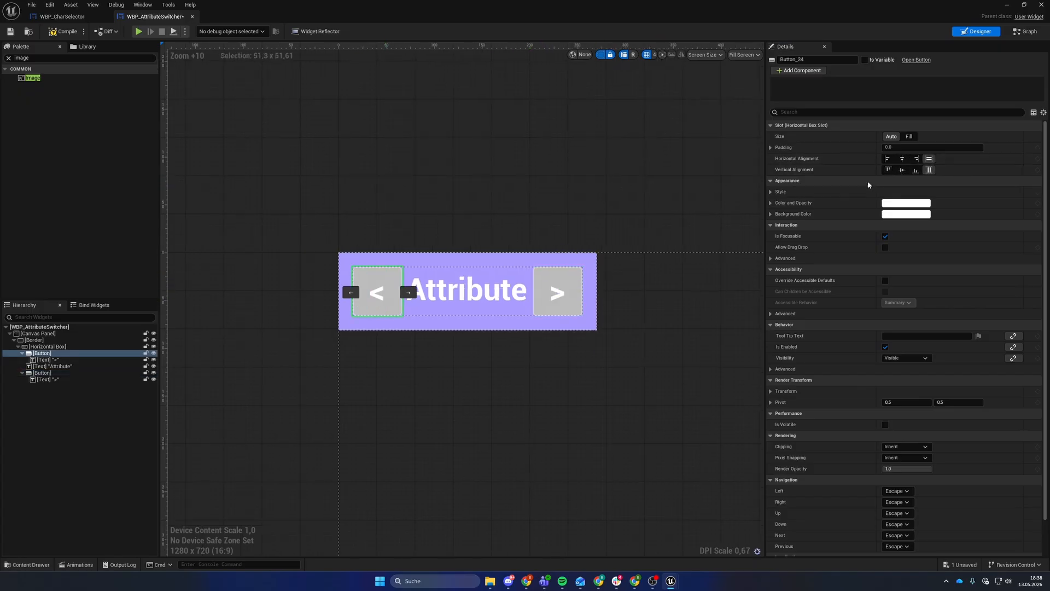
{"action": "left_click", "coordinate": [902, 158]}
{"action": "left_click", "coordinate": [902, 170]}
Step: Change the designer preview size mode of WBP_AttributeSwitcher to Desired
{"action": "left_click", "coordinate": [743, 55]}
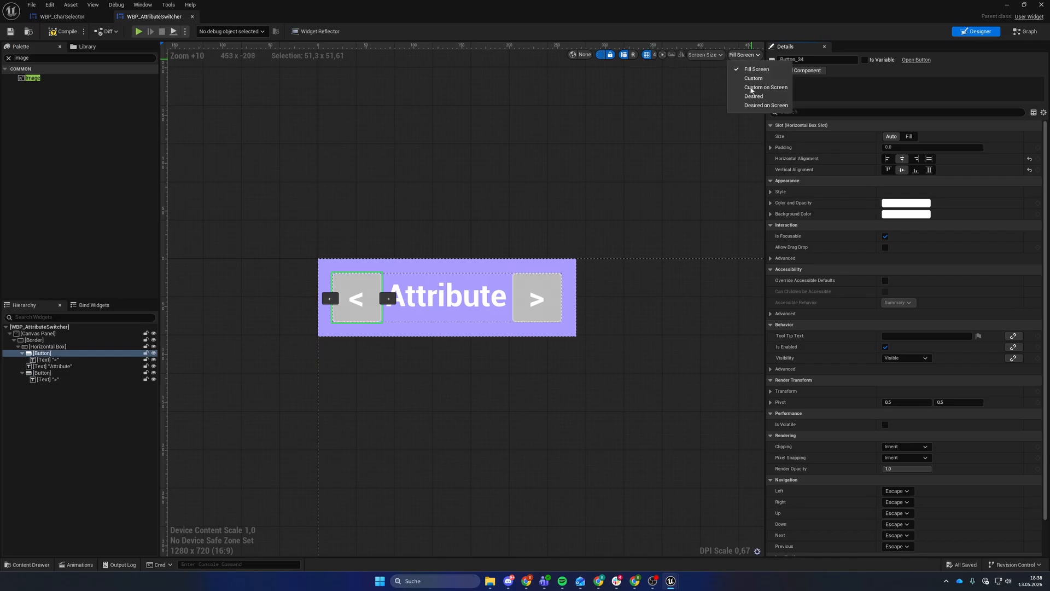
{"action": "left_click", "coordinate": [754, 97]}
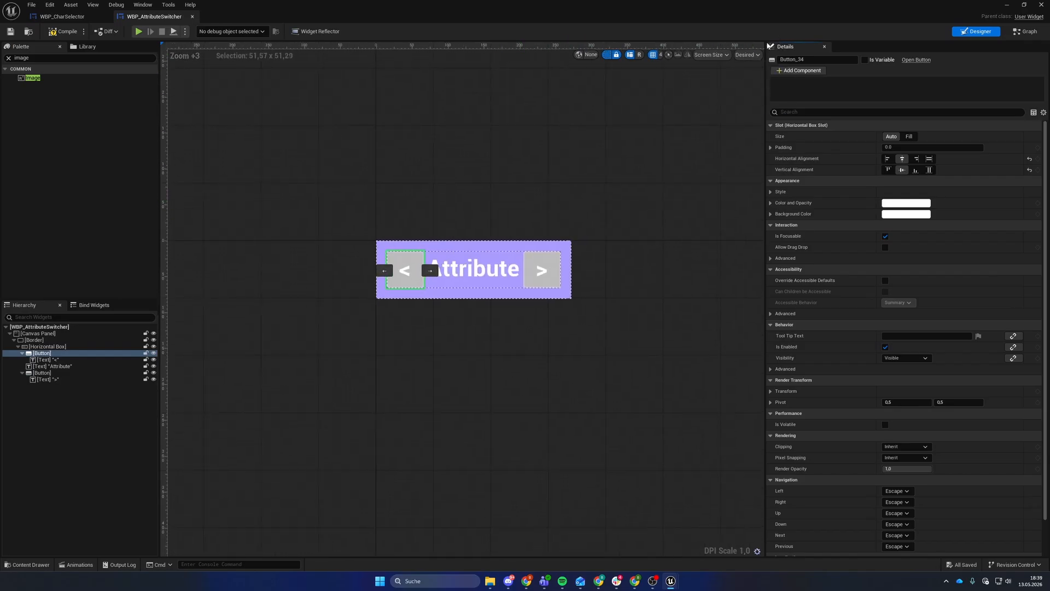
{"action": "left_click", "coordinate": [747, 54]}
{"action": "left_click", "coordinate": [62, 38]}
Step: Open WBP_CharSelector and inspect how the attribute switcher sits beneath the Char Selector title
{"action": "left_click", "coordinate": [62, 16]}
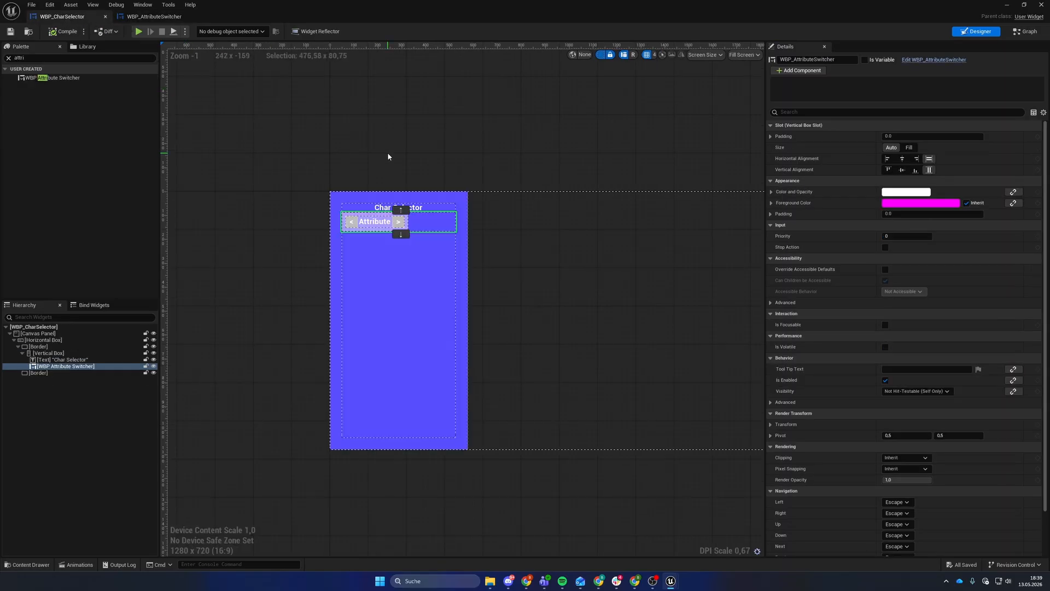
{"action": "left_click", "coordinate": [388, 156]}
{"action": "scroll", "coordinate": [391, 163], "scroll_direction": "up", "scroll_amount": 3}
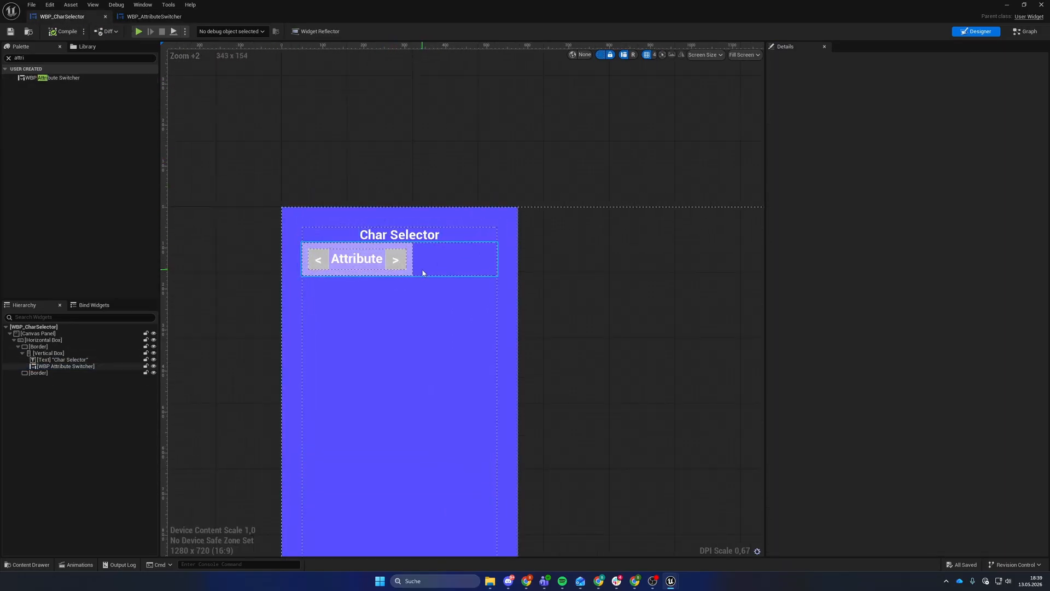
{"action": "right_click_drag", "start_coordinate": [434, 263], "coordinate": [436, 247]}
{"action": "left_click", "coordinate": [436, 248]}
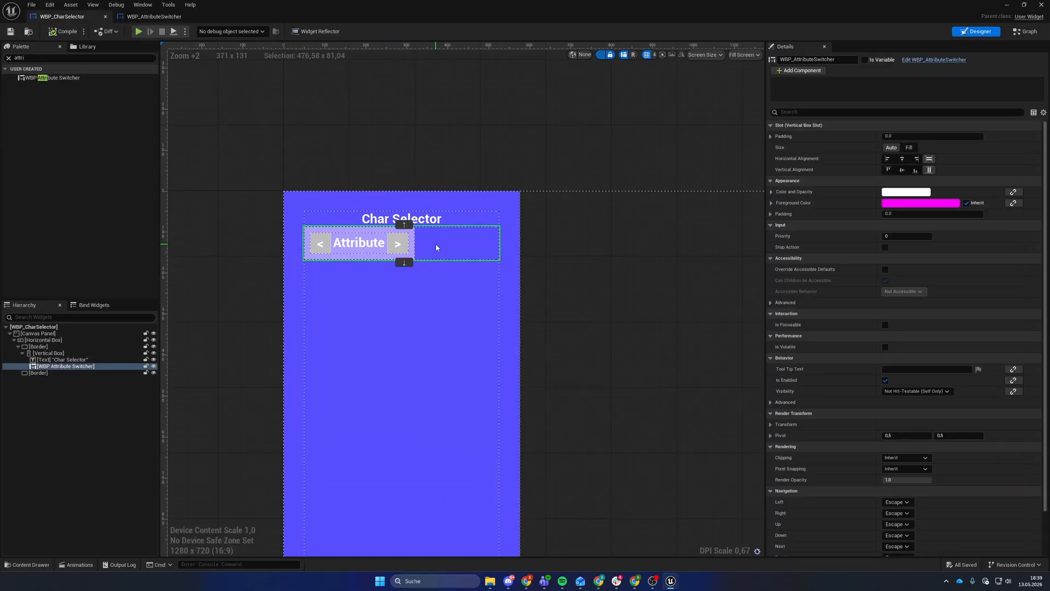
{"action": "left_click", "coordinate": [172, 17]}
{"action": "left_click", "coordinate": [72, 17]}
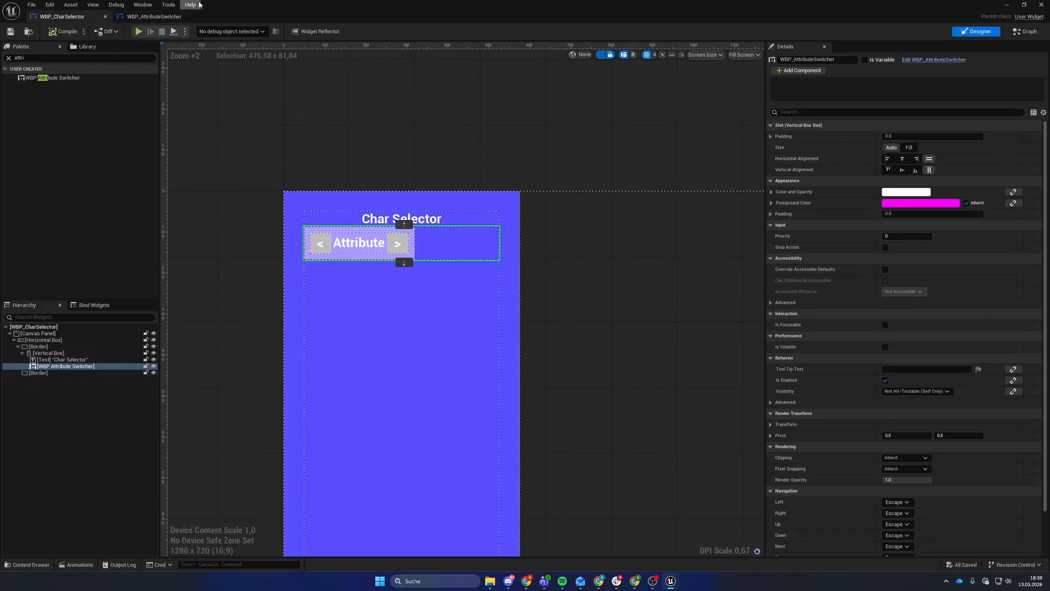
Step: In WBP_AttributeSwitcher, wrap the purple border that holds the horizontal box with another Border
{"action": "left_click", "coordinate": [158, 17]}
{"action": "left_click", "coordinate": [42, 340]}
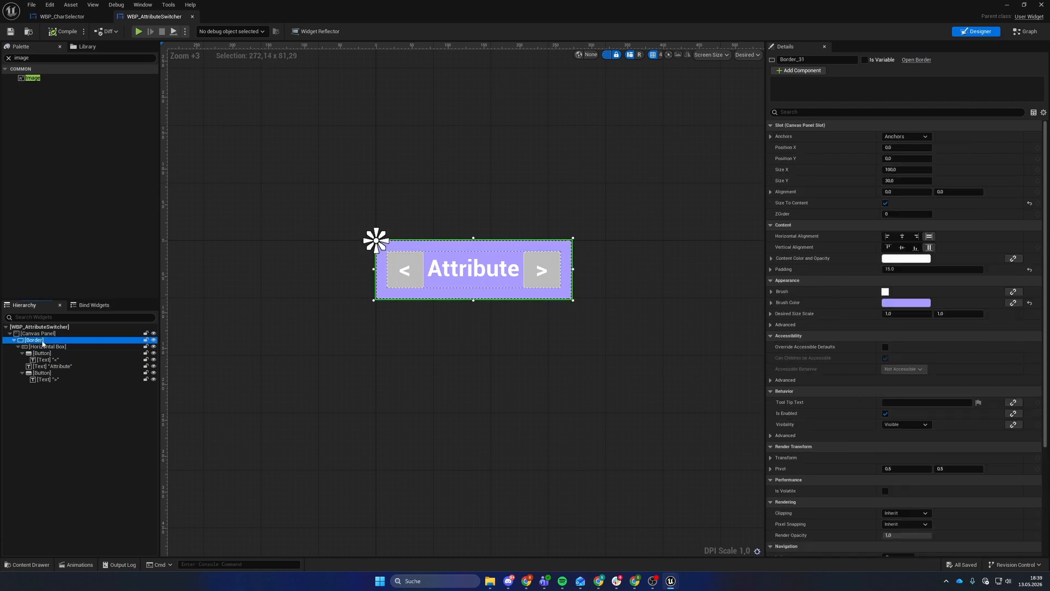
{"action": "right_click", "coordinate": [43, 344]}
{"action": "mouse_move", "coordinate": [82, 431]}
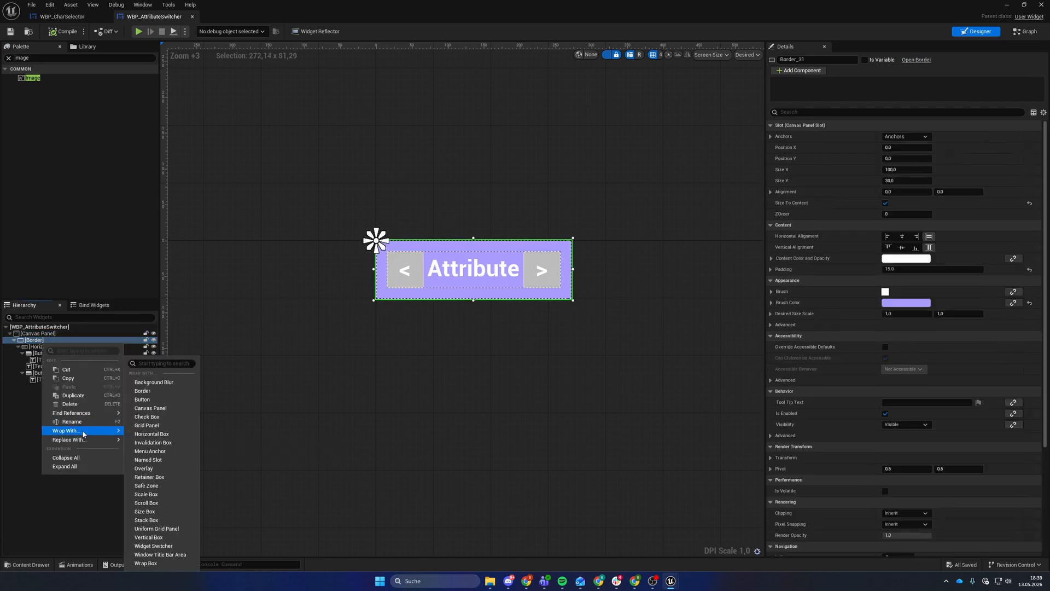
{"action": "left_click", "coordinate": [144, 391]}
Step: Make the outer border fully transparent by setting its brush color alpha to 0
{"action": "left_click", "coordinate": [34, 339]}
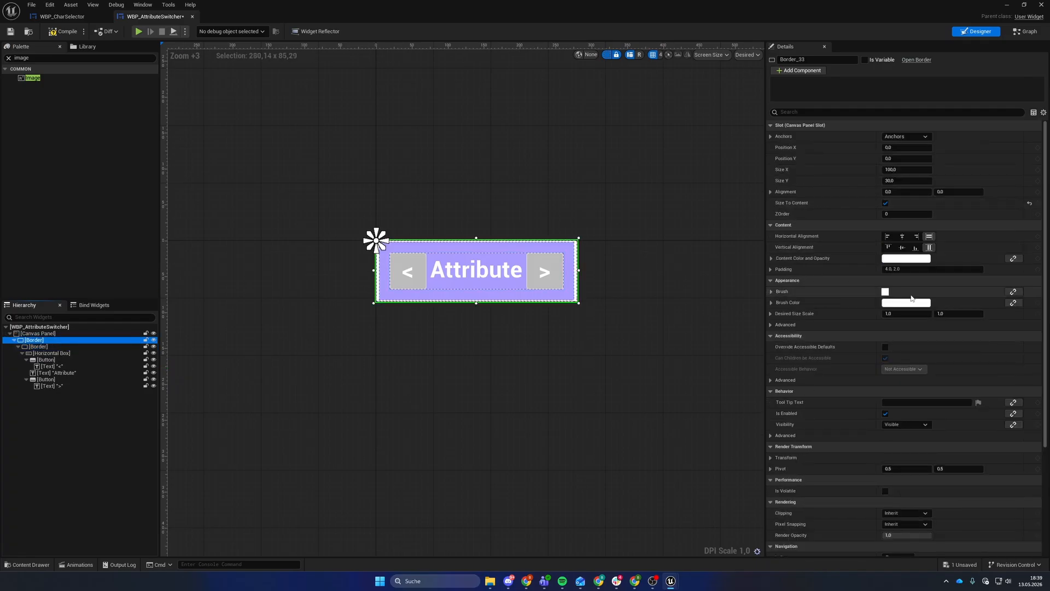
{"action": "left_click", "coordinate": [910, 300]}
{"action": "left_click_drag", "start_coordinate": [763, 447], "coordinate": [497, 488]}
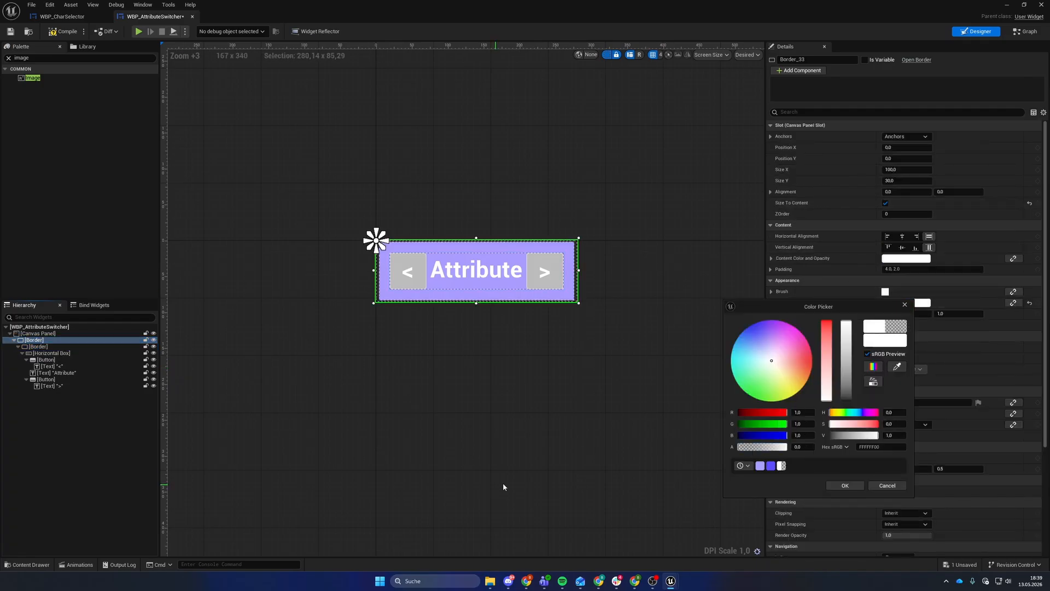
{"action": "left_click", "coordinate": [841, 485]}
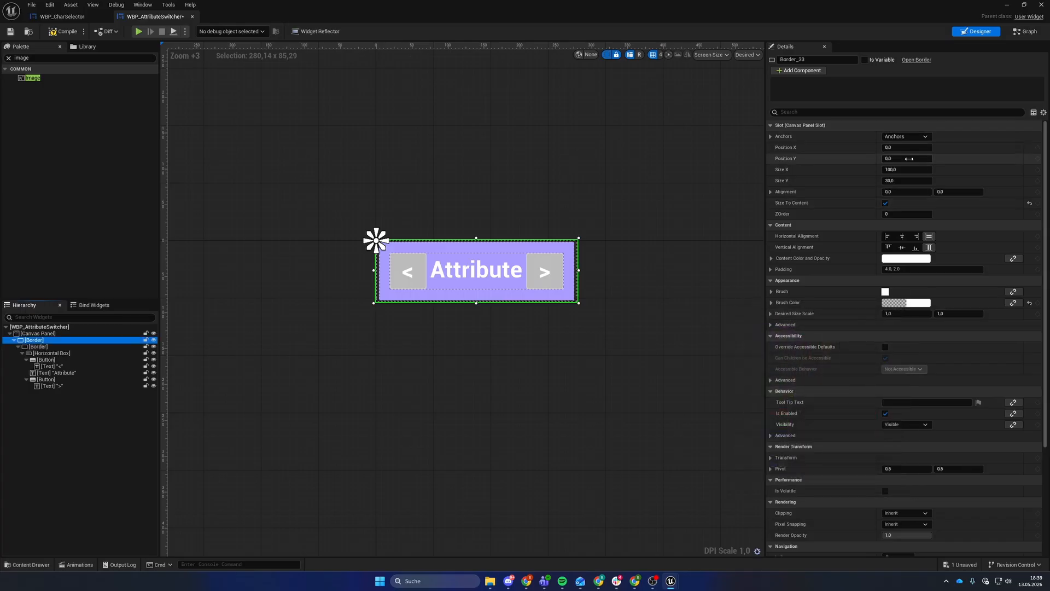
Step: Set the slot padding of the inner purple border to 10 and save the widget
{"action": "left_click", "coordinate": [77, 345]}
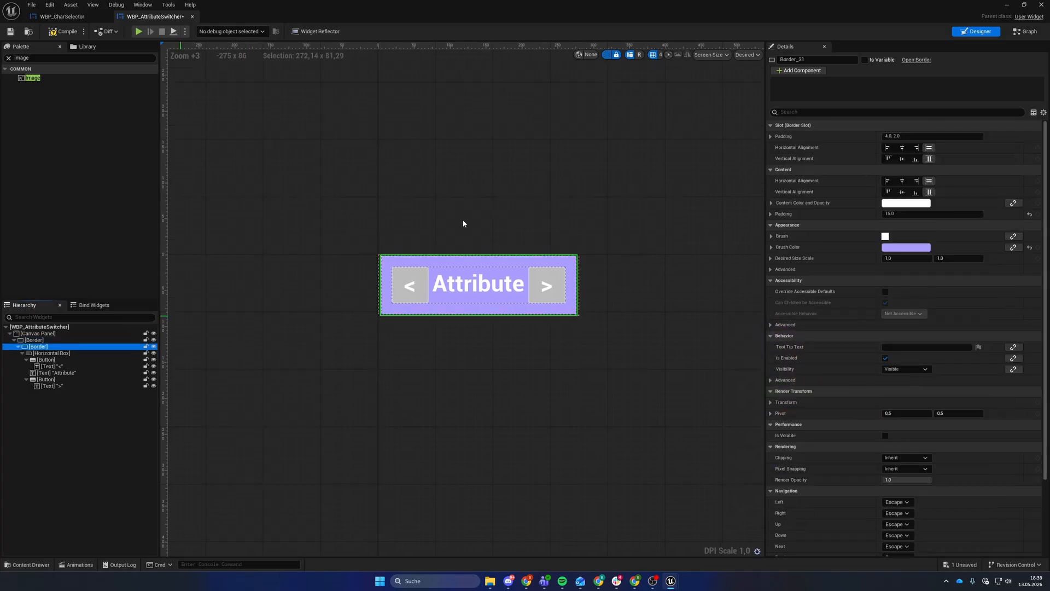
{"action": "left_click", "coordinate": [914, 137]}
{"action": "type", "text": "10"}
{"action": "key", "text": "Return"}
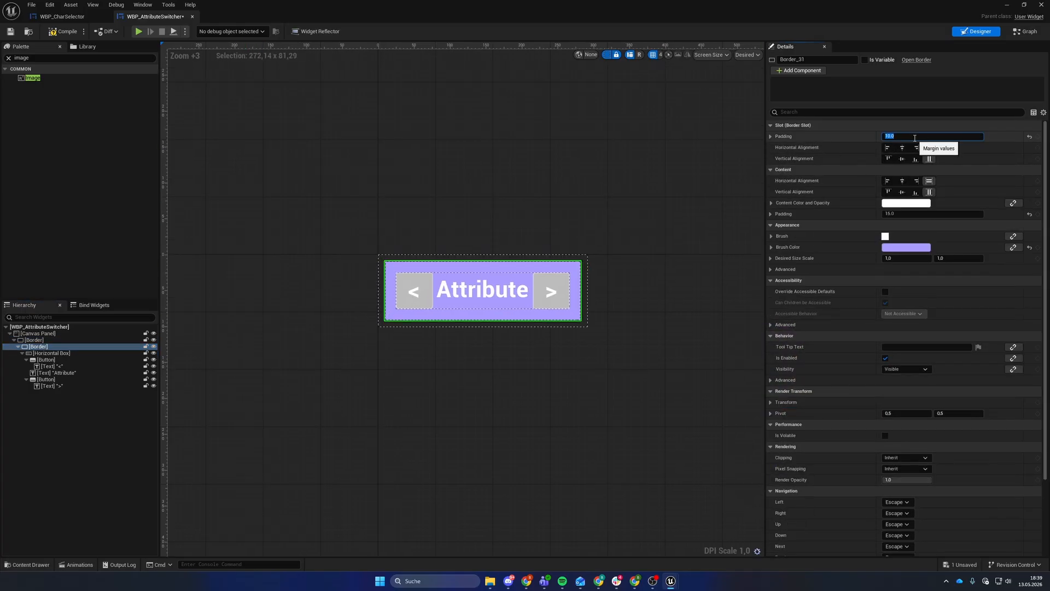
{"action": "left_click", "coordinate": [615, 276]}
{"action": "scroll", "coordinate": [608, 279], "scroll_direction": "up", "scroll_amount": 4}
{"action": "right_click_drag", "start_coordinate": [521, 298], "coordinate": [640, 287]}
{"action": "key", "text": "ctrl+s"}
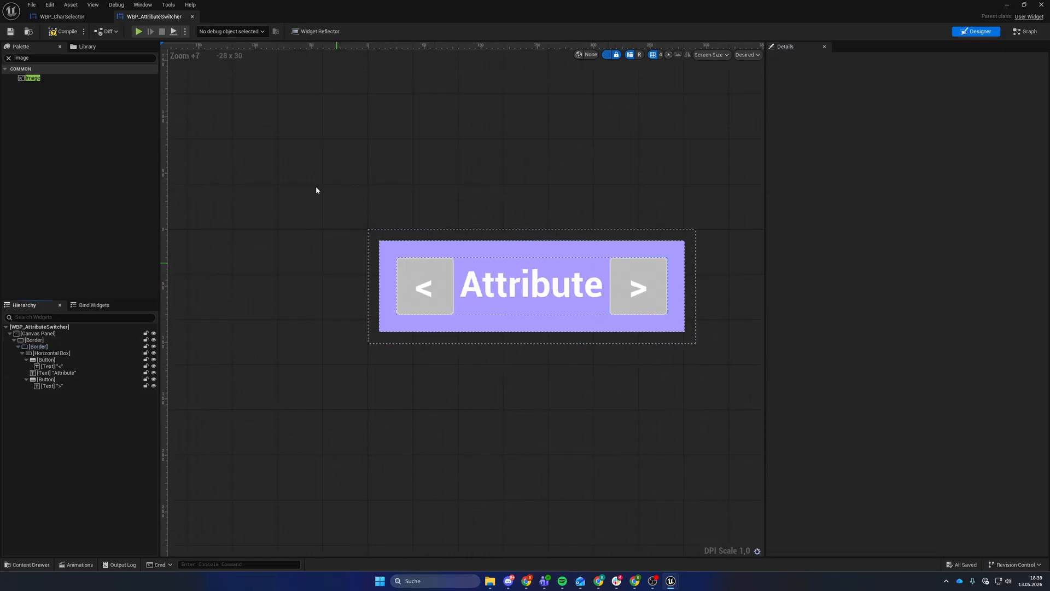
Step: Check the padded switcher in WBP_CharSelector and examine the alignment settings of both borders and the > text in WBP_AttributeSwitcher
{"action": "left_click", "coordinate": [62, 16]}
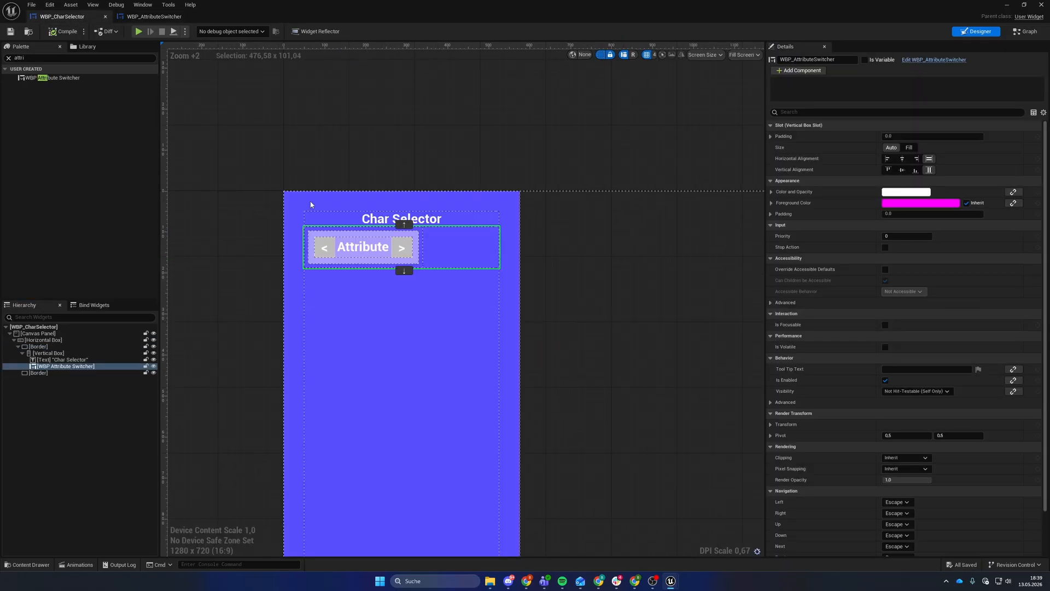
{"action": "left_click", "coordinate": [518, 139]}
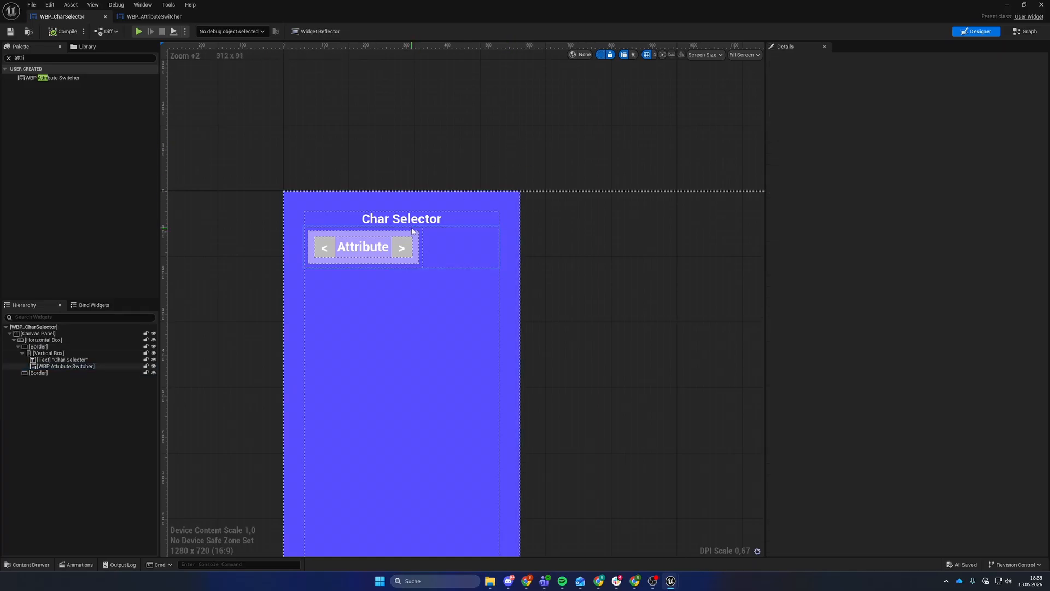
{"action": "left_click", "coordinate": [170, 16]}
{"action": "left_click", "coordinate": [54, 335]}
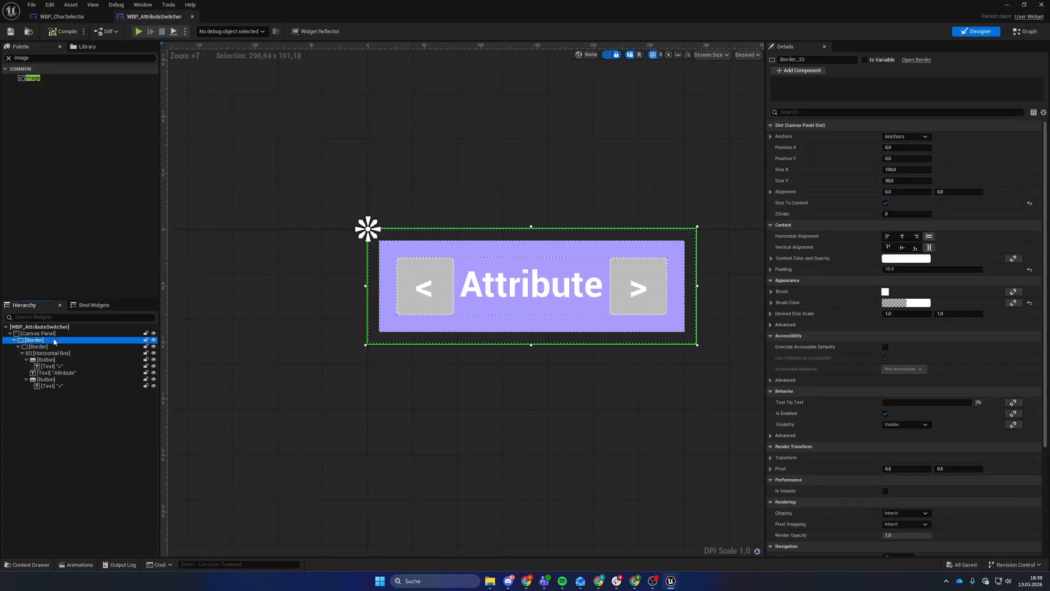
{"action": "left_click", "coordinate": [57, 347]}
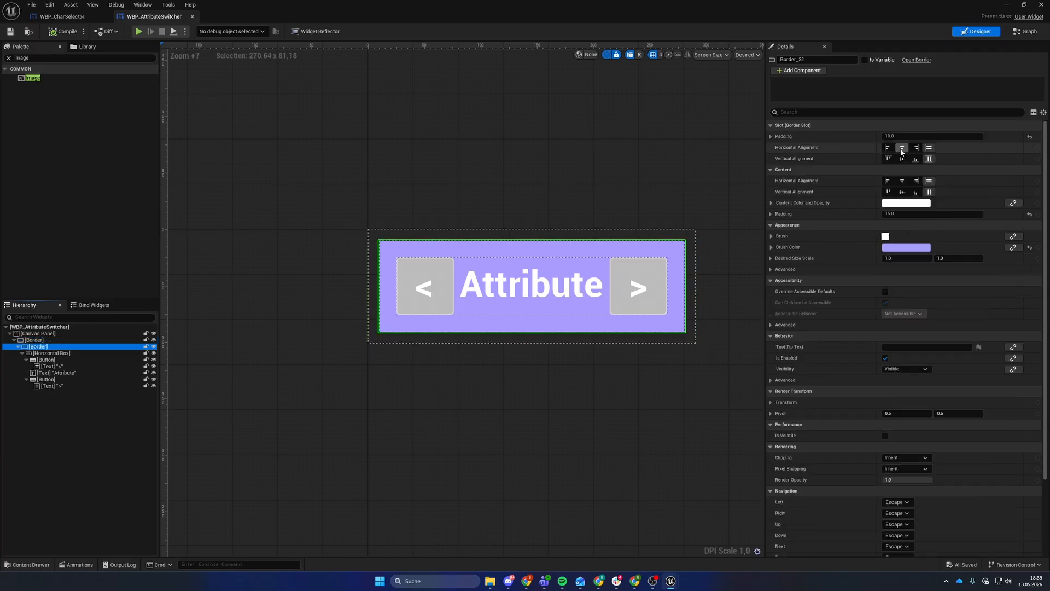
{"action": "left_click", "coordinate": [639, 286]}
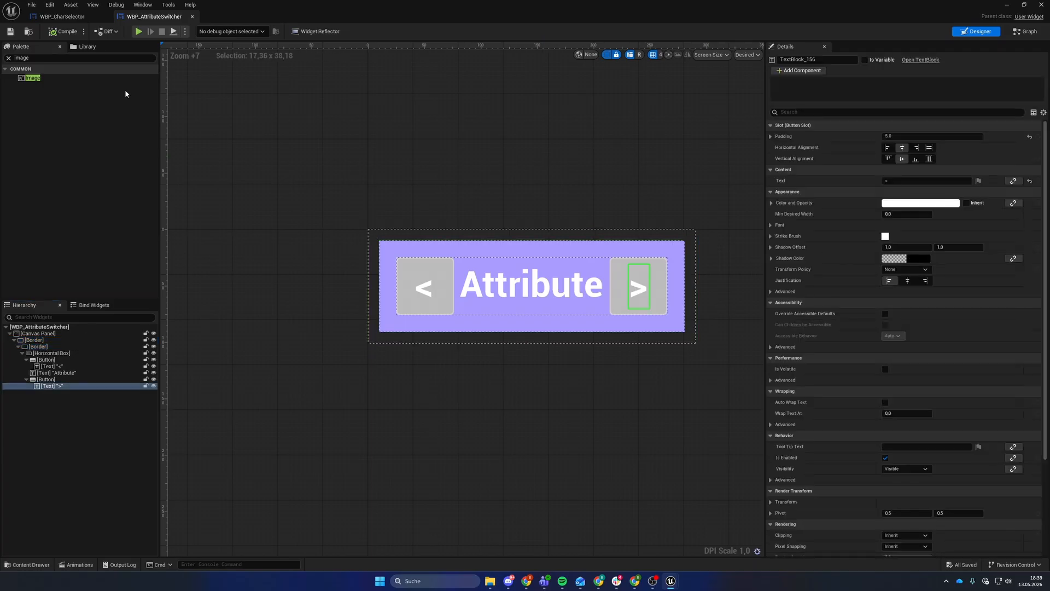
Step: In WBP_CharSelector, centre the attribute switcher horizontally in its vertical box slot and save the widget
{"action": "left_click", "coordinate": [62, 17]}
{"action": "left_click", "coordinate": [361, 254]}
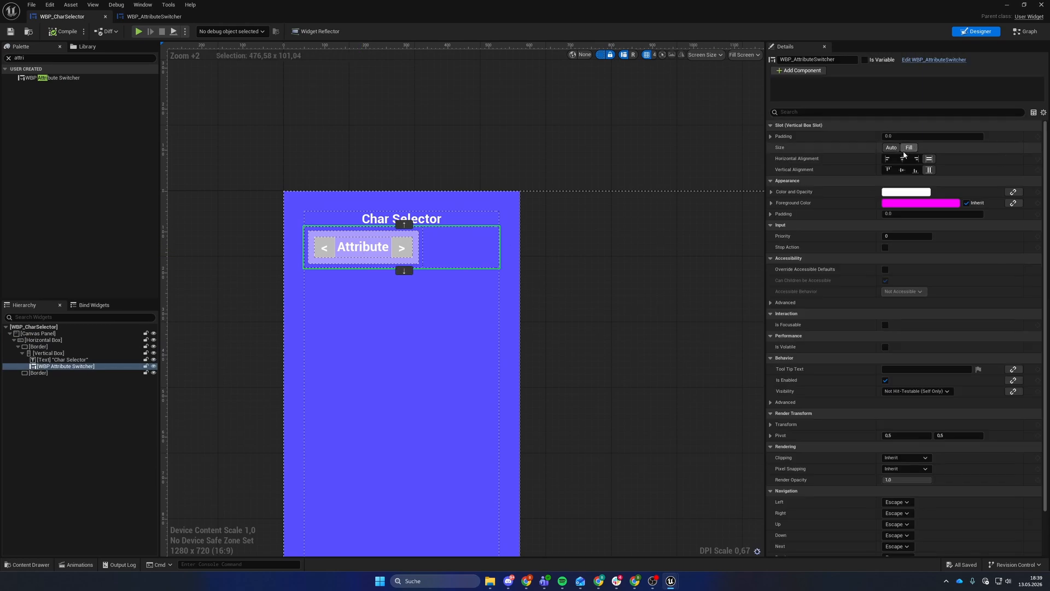
{"action": "scroll", "coordinate": [482, 222], "scroll_direction": "up", "scroll_amount": 5}
{"action": "left_click", "coordinate": [324, 279]}
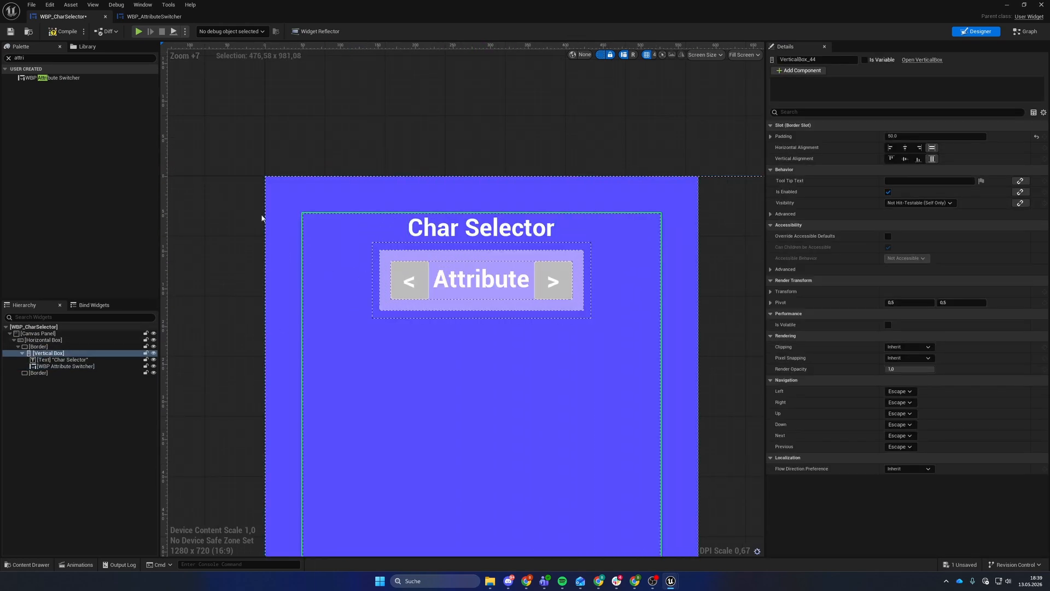
{"action": "scroll", "coordinate": [454, 113], "scroll_direction": "down", "scroll_amount": 4}
{"action": "right_click_drag", "start_coordinate": [453, 114], "coordinate": [506, 104]}
{"action": "key", "text": "ctrl+s"}
Step: Wrap the WBP Attribute Switcher in the vertical box with a Scroll Box
{"action": "right_click_drag", "start_coordinate": [503, 158], "coordinate": [493, 148]}
{"action": "right_click_drag", "start_coordinate": [551, 128], "coordinate": [530, 126]}
{"action": "left_click", "coordinate": [517, 192]}
{"action": "scroll", "coordinate": [517, 193], "scroll_direction": "down", "scroll_amount": 6}
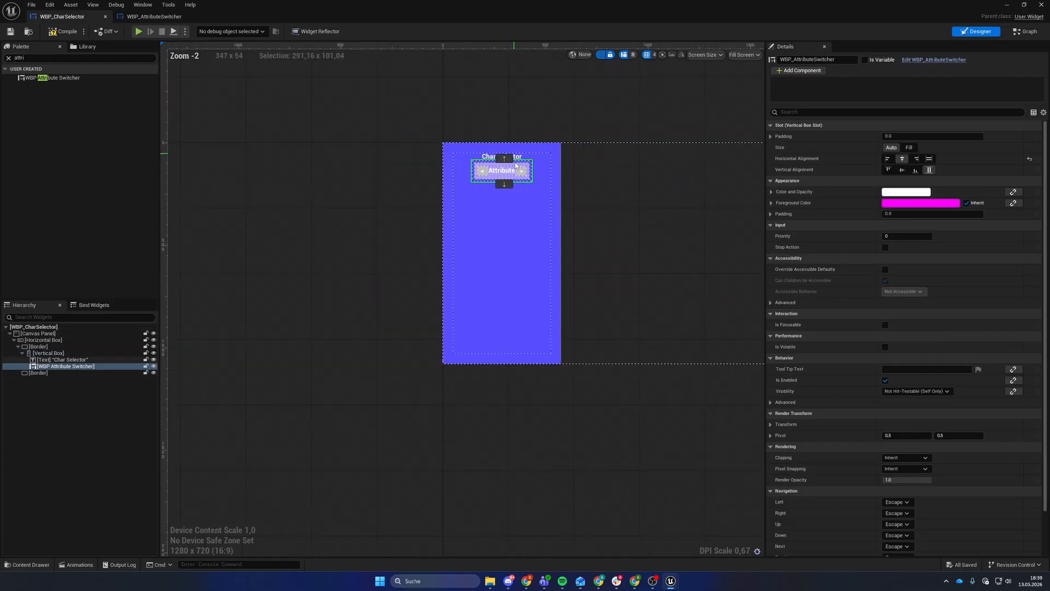
{"action": "scroll", "coordinate": [450, 182], "scroll_direction": "up", "scroll_amount": 5}
{"action": "right_click", "coordinate": [78, 370]}
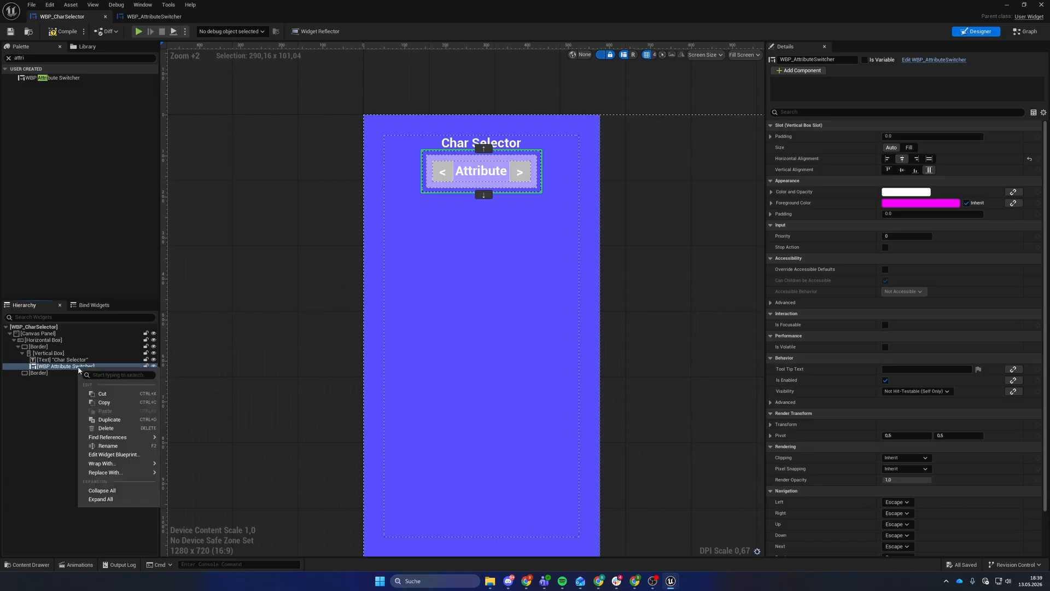
{"action": "mouse_move", "coordinate": [124, 464]}
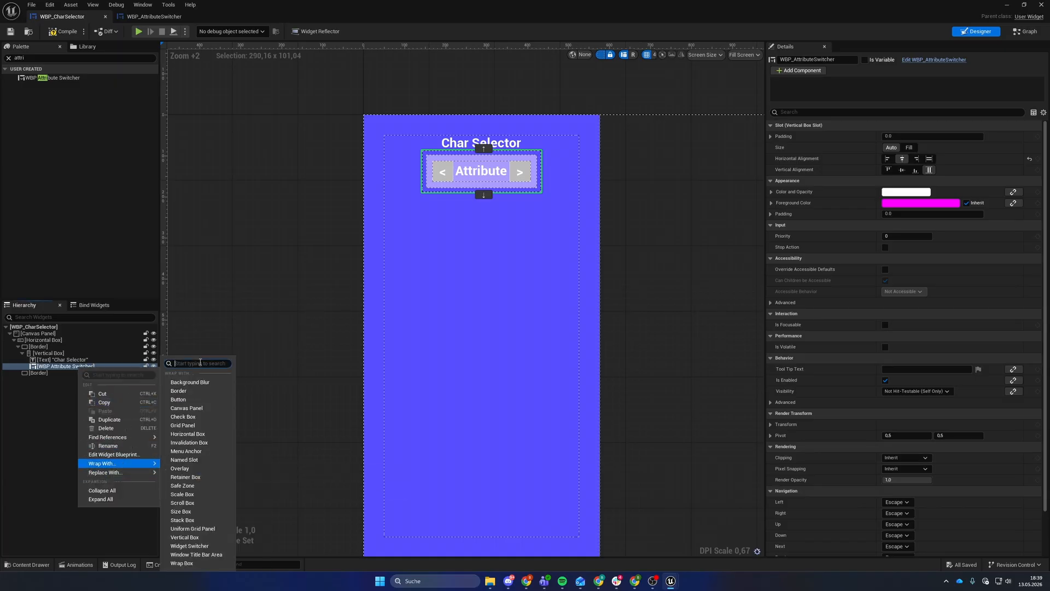
{"action": "type", "text": "scroll"}
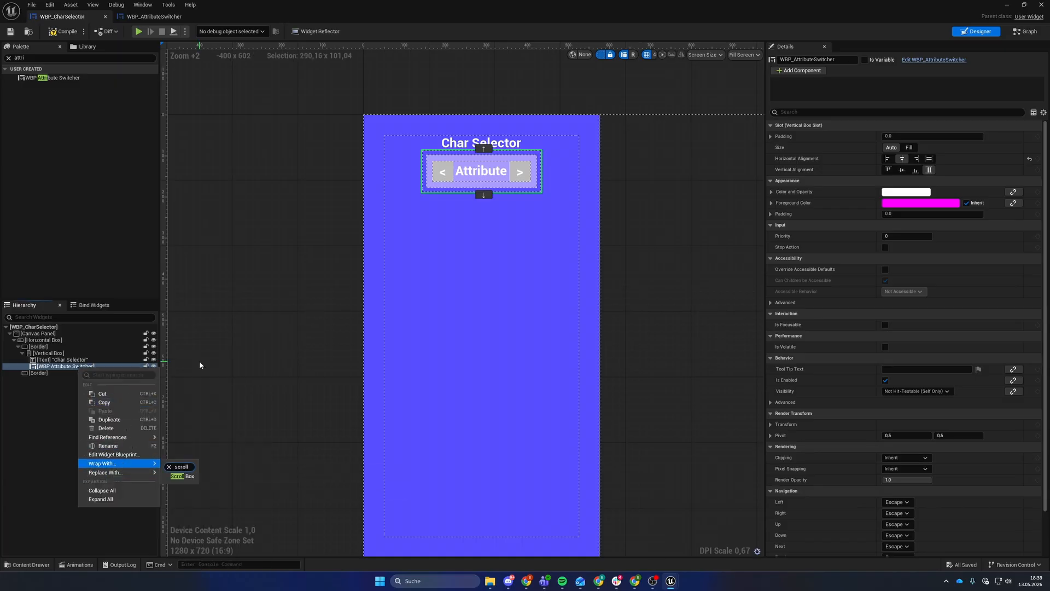
{"action": "left_click", "coordinate": [183, 476]}
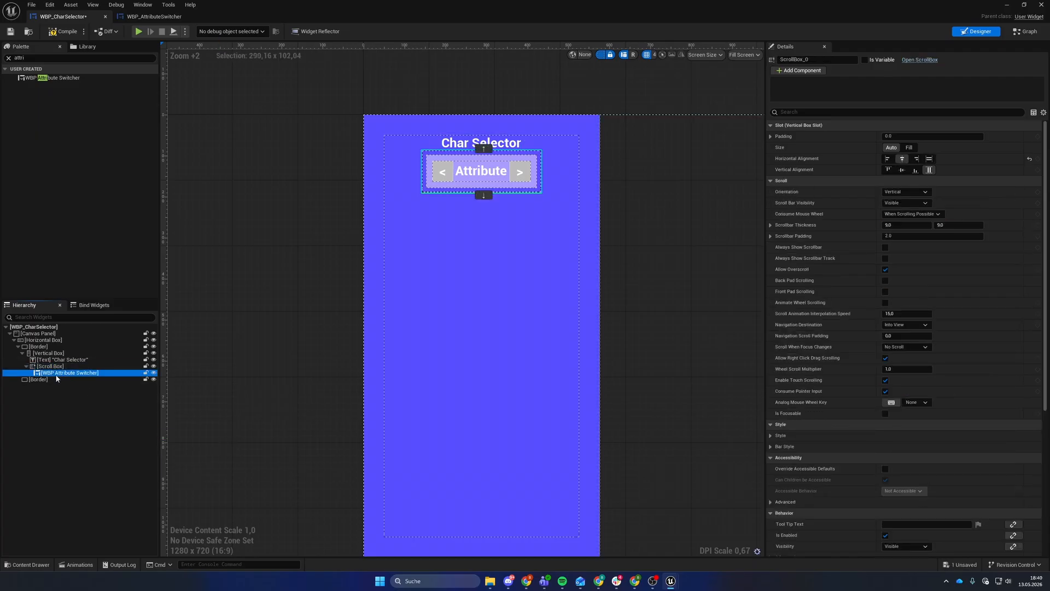
Step: Duplicate the attribute switcher repeatedly inside the scroll box to build a column of switchers
{"action": "key", "text": "ctrl+d"}
{"action": "key", "text": "ctrl+d"}
{"action": "key", "text": "ctrl+d"}
{"action": "key", "text": "ctrl+d"}
{"action": "key", "text": "ctrl+d"}
{"action": "key", "text": "ctrl+d"}
{"action": "key", "text": "ctrl+d"}
{"action": "key", "text": "ctrl+d"}
{"action": "key", "text": "ctrl+d"}
{"action": "key", "text": "ctrl+d"}
{"action": "key", "text": "ctrl+d"}
{"action": "key", "text": "ctrl+d"}
{"action": "key", "text": "ctrl+d"}
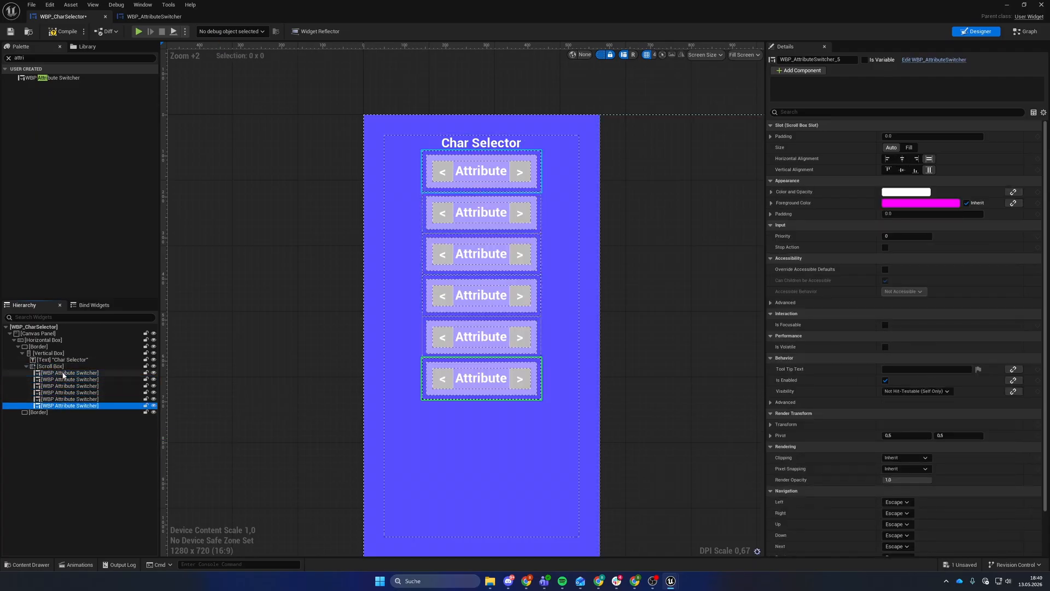
Step: Set the scroll box's vertical box slot to Fill size with centred horizontal alignment and extend the column of attribute switchers
{"action": "mouse_move", "coordinate": [253, 409]}
{"action": "right_mouse_down"}
{"action": "mouse_move", "coordinate": [280, 310]}
{"action": "mouse_move", "coordinate": [235, 401]}
{"action": "right_mouse_up"}
{"action": "left_click", "coordinate": [279, 311]}
{"action": "left_click", "coordinate": [66, 367]}
{"action": "left_click", "coordinate": [929, 159]}
{"action": "left_click", "coordinate": [902, 159]}
{"action": "left_click", "coordinate": [909, 147]}
{"action": "right_click_drag", "start_coordinate": [278, 284], "coordinate": [298, 274]}
{"action": "left_click", "coordinate": [507, 235]}
{"action": "left_click", "coordinate": [507, 231]}
Step: Try filling the scroll box horizontally in its slot and restore its centred alignment
{"action": "left_click", "coordinate": [66, 367]}
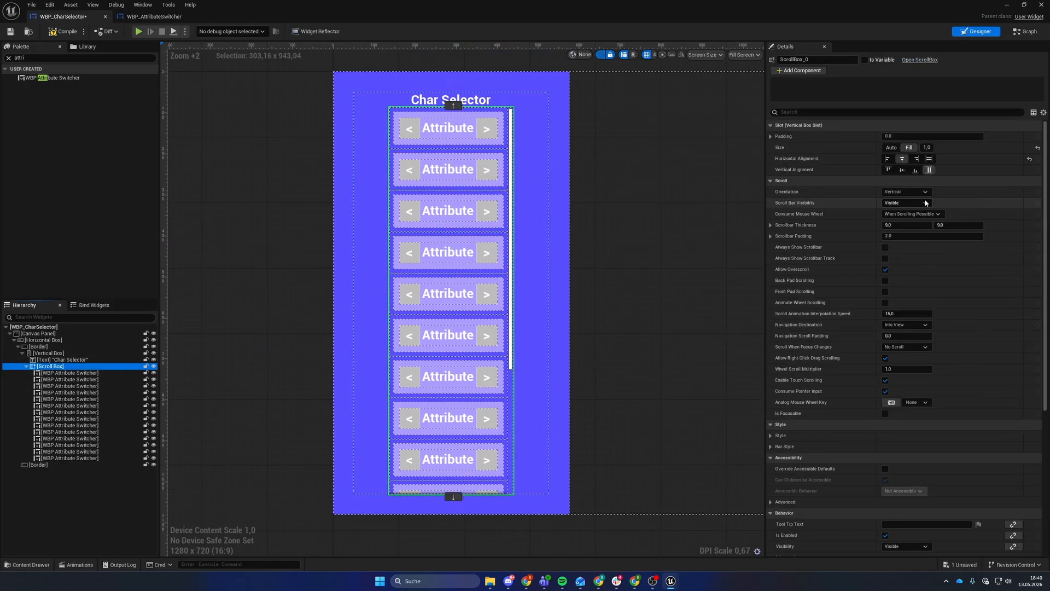
{"action": "left_click", "coordinate": [930, 159]}
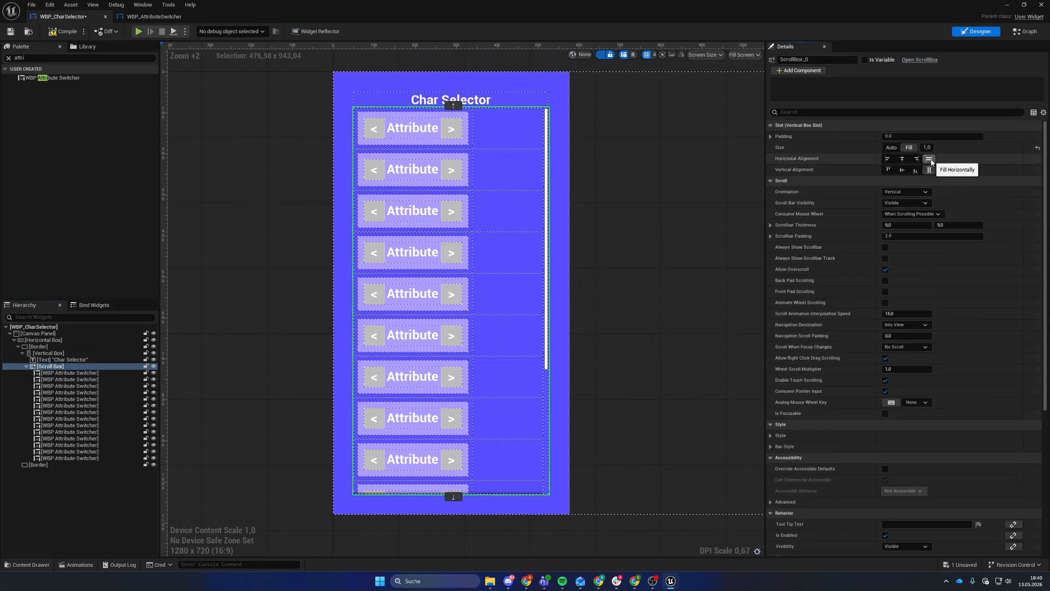
{"action": "left_click", "coordinate": [903, 160]}
Step: Check the centred column of switchers in WBP_CharSelector and save the widget
{"action": "left_click", "coordinate": [231, 248]}
{"action": "scroll", "coordinate": [284, 250], "scroll_direction": "down", "scroll_amount": 2}
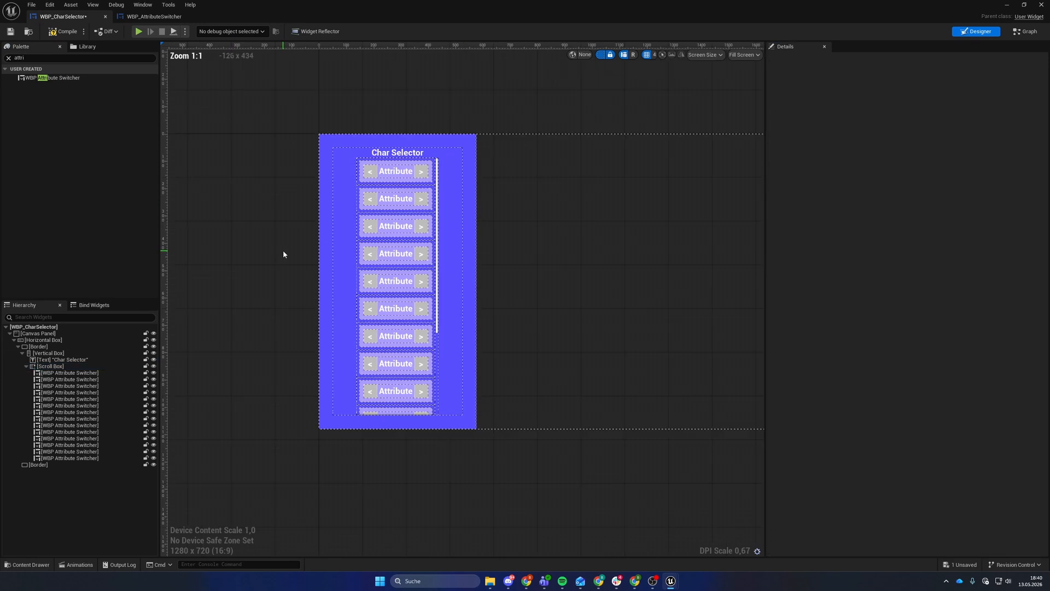
{"action": "scroll", "coordinate": [439, 359], "scroll_direction": "up", "scroll_amount": 2}
{"action": "key", "text": "ctrl+s"}
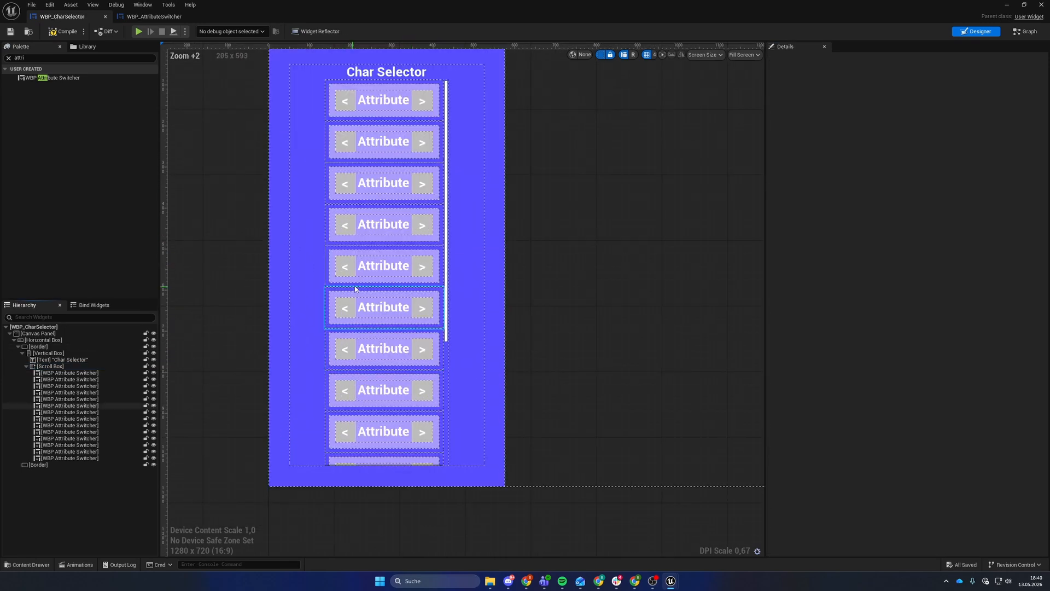
{"action": "right_click_drag", "start_coordinate": [393, 268], "coordinate": [420, 292]}
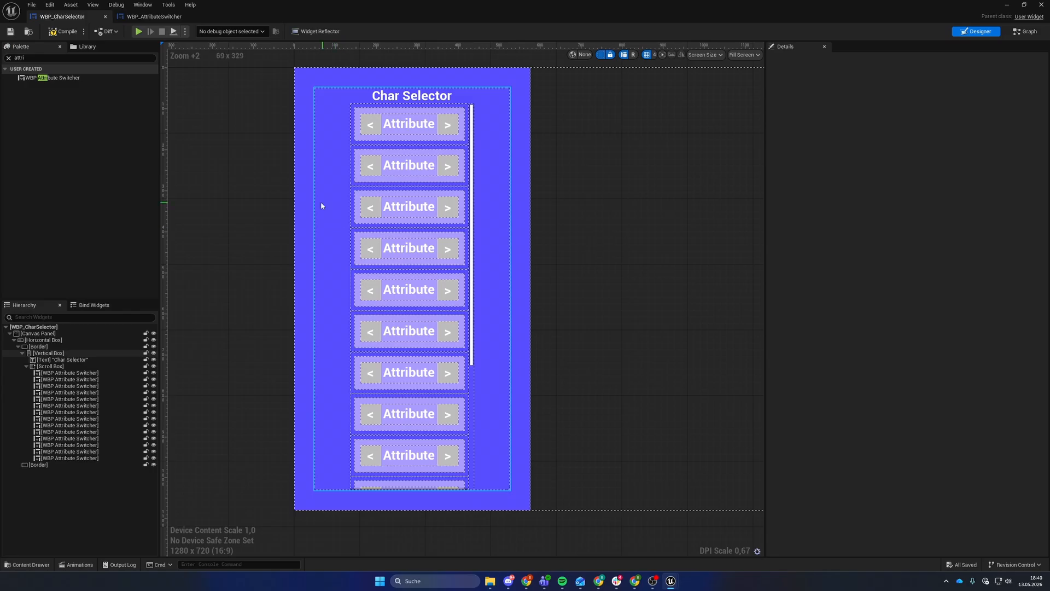
{"action": "right_click_drag", "start_coordinate": [324, 205], "coordinate": [307, 221]}
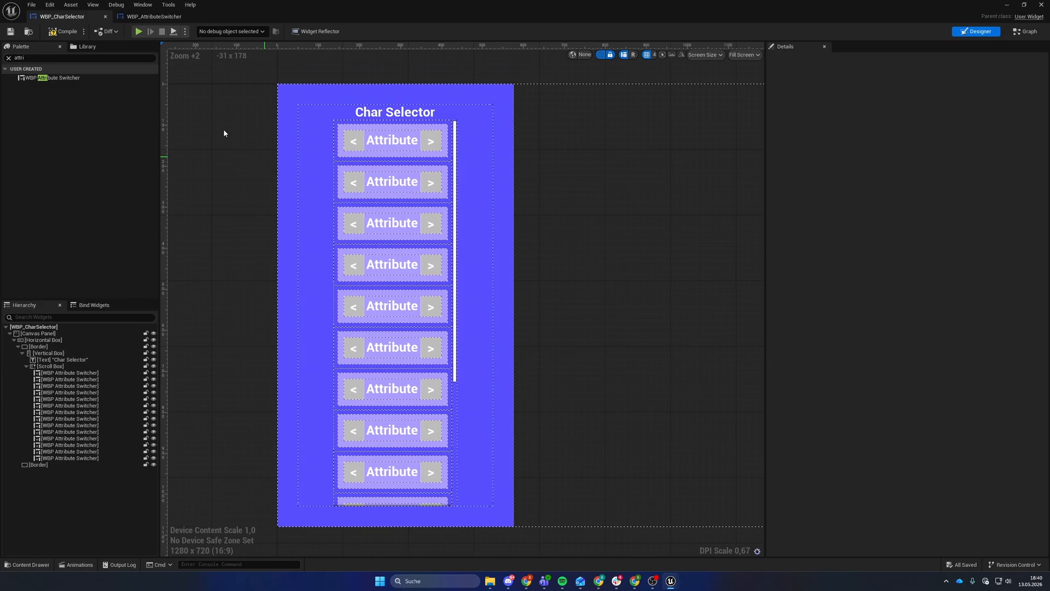
Step: In WBP_AttributeSwitcher, change the inner border's Brush Color to a darkened version of the recently used blue and save
{"action": "left_click", "coordinate": [145, 18]}
{"action": "left_click", "coordinate": [551, 247]}
{"action": "left_click", "coordinate": [895, 248]}
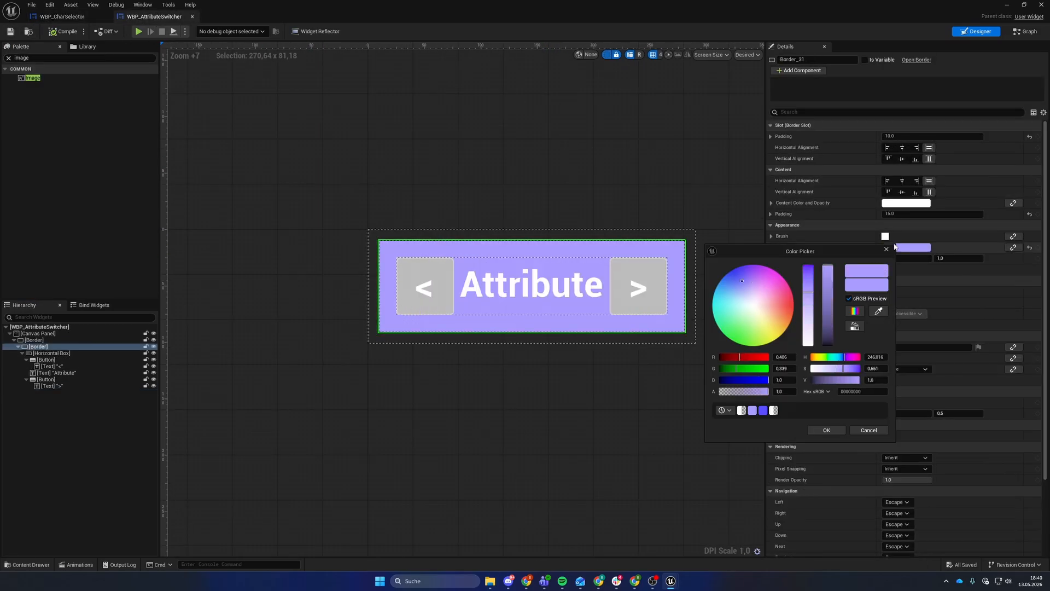
{"action": "left_click", "coordinate": [763, 411]}
{"action": "left_click_drag", "start_coordinate": [831, 284], "coordinate": [839, 319]}
{"action": "left_click", "coordinate": [827, 430]}
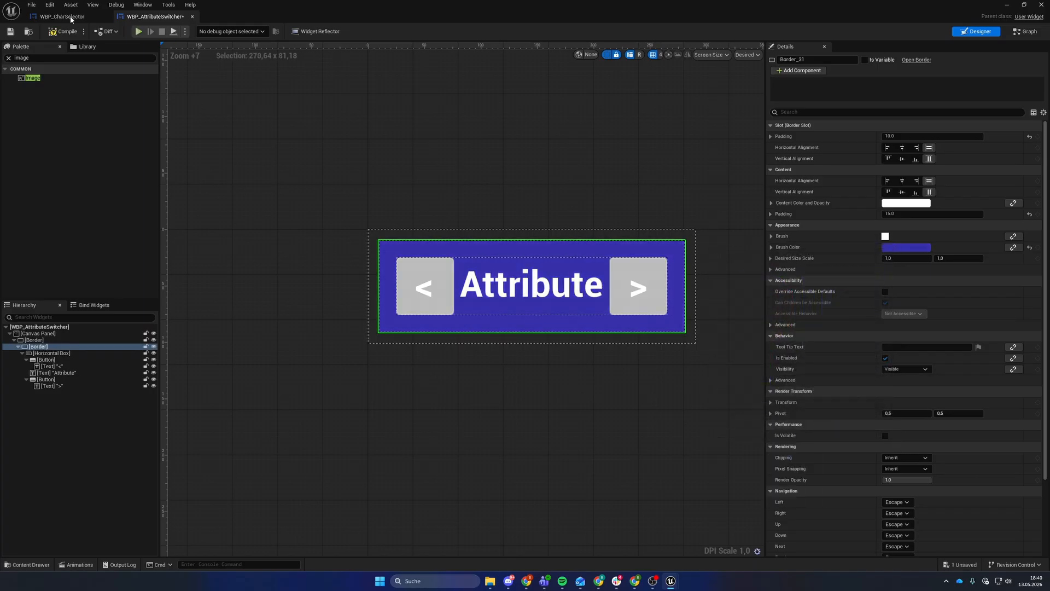
{"action": "left_click", "coordinate": [11, 31]}
Step: In WBP_CharSelector, delete the surplus attribute switchers so only the first four remain in the scroll box, and save
{"action": "left_click", "coordinate": [60, 16]}
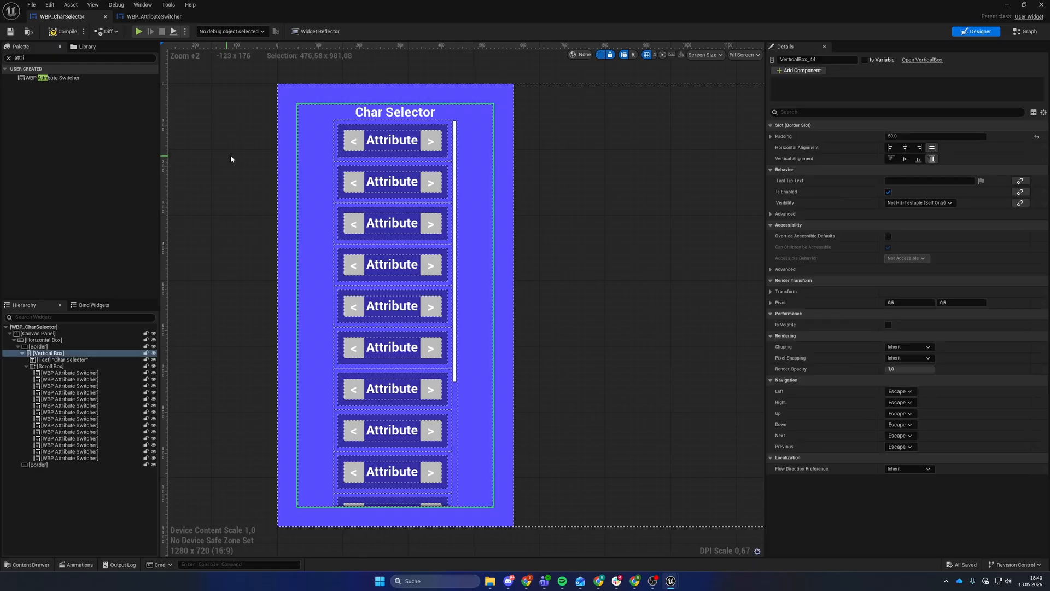
{"action": "scroll", "coordinate": [295, 104], "scroll_direction": "down", "scroll_amount": 2}
{"action": "scroll", "coordinate": [302, 110], "scroll_direction": "up", "scroll_amount": 2}
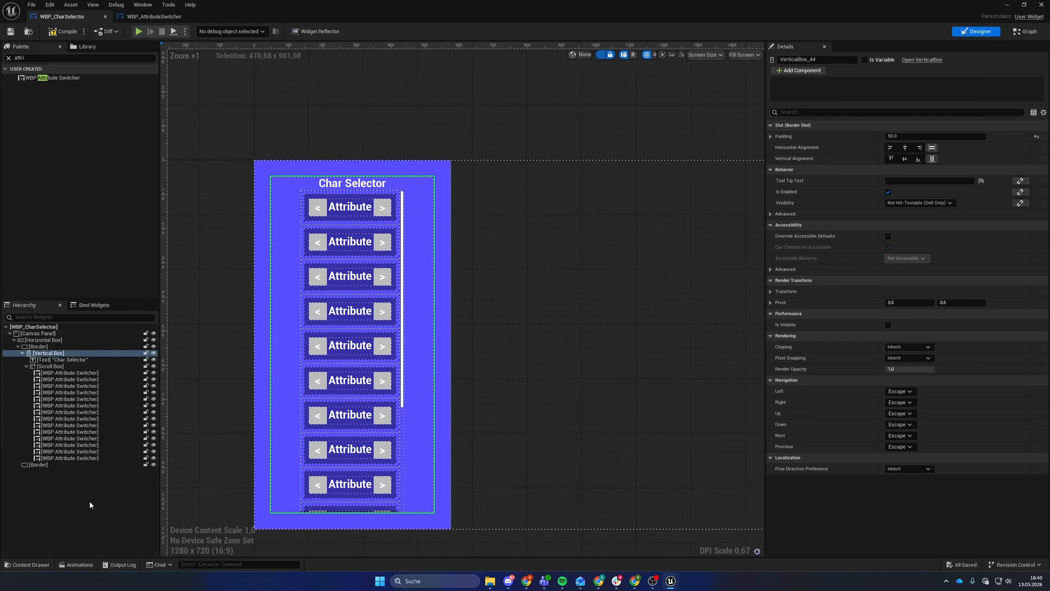
{"action": "left_click", "coordinate": [82, 459]}
{"action": "left_click", "coordinate": [74, 399], "text": "shift"}
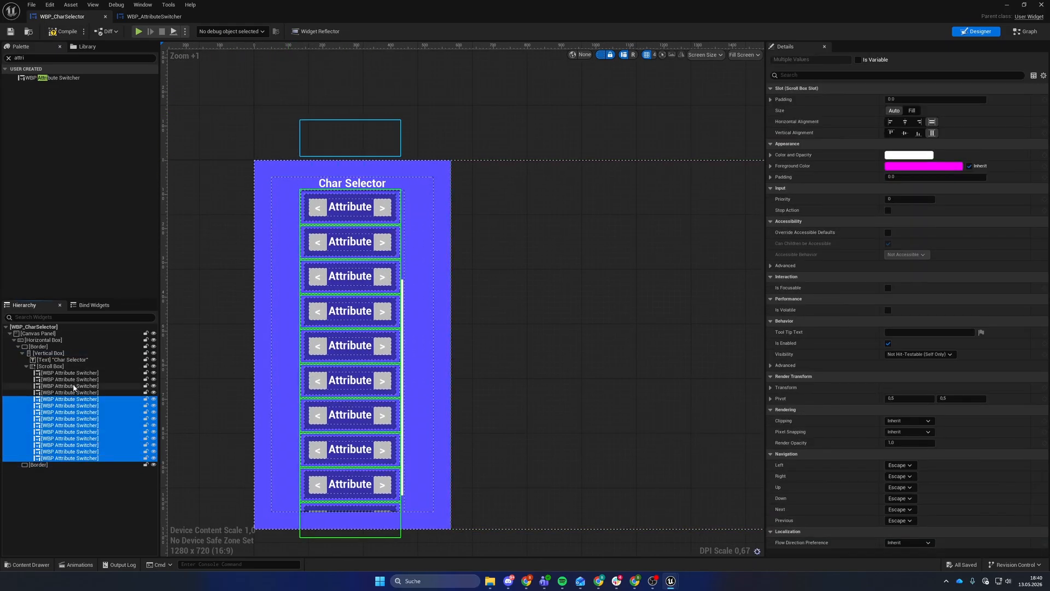
{"action": "key", "text": "Delete"}
{"action": "scroll", "coordinate": [262, 172], "scroll_direction": "up", "scroll_amount": 2}
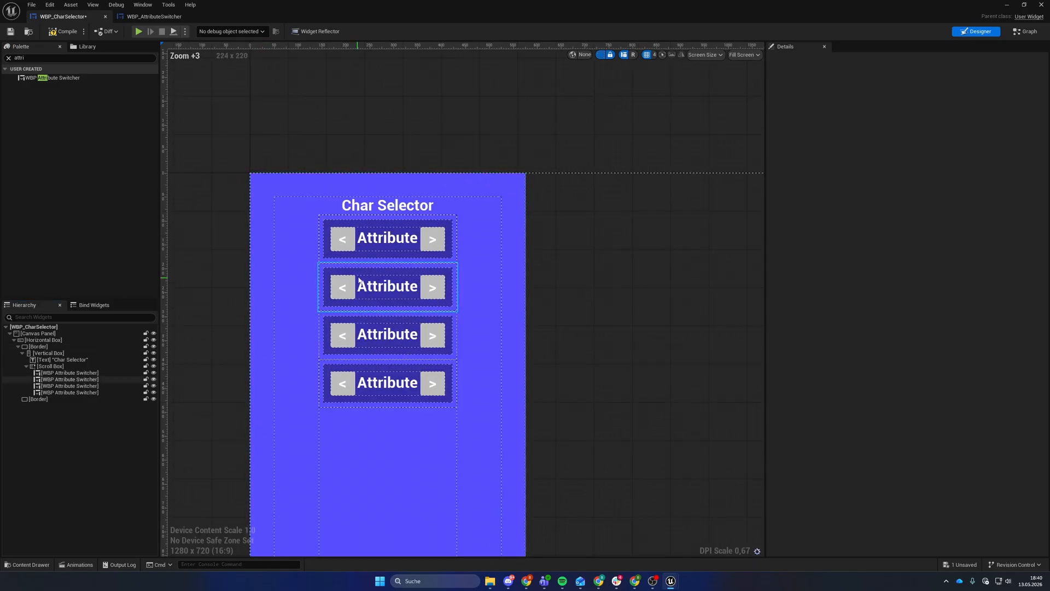
{"action": "scroll", "coordinate": [241, 213], "scroll_direction": "down", "scroll_amount": 4}
{"action": "key", "text": "ctrl+s"}
{"action": "scroll", "coordinate": [236, 185], "scroll_direction": "up", "scroll_amount": 5}
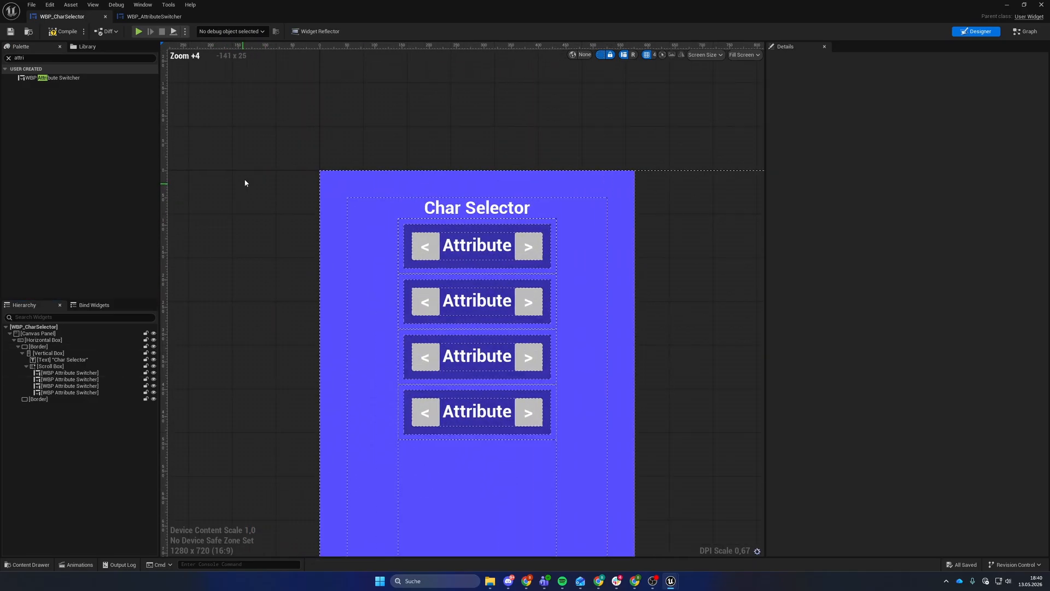
{"action": "right_click_drag", "start_coordinate": [242, 186], "coordinate": [201, 129]}
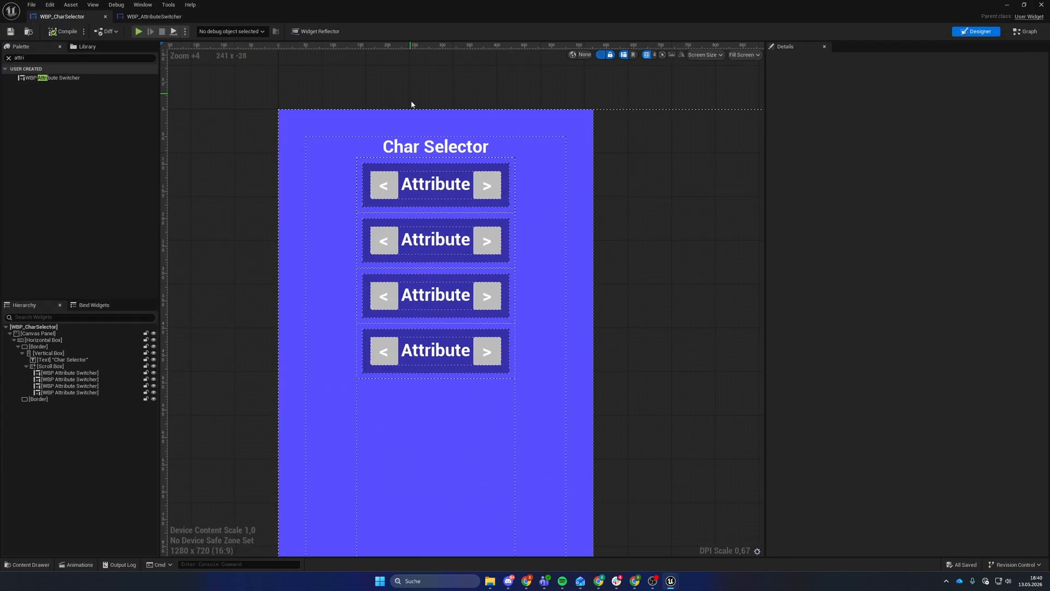
{"action": "scroll", "coordinate": [356, 105], "scroll_direction": "down", "scroll_amount": 2}
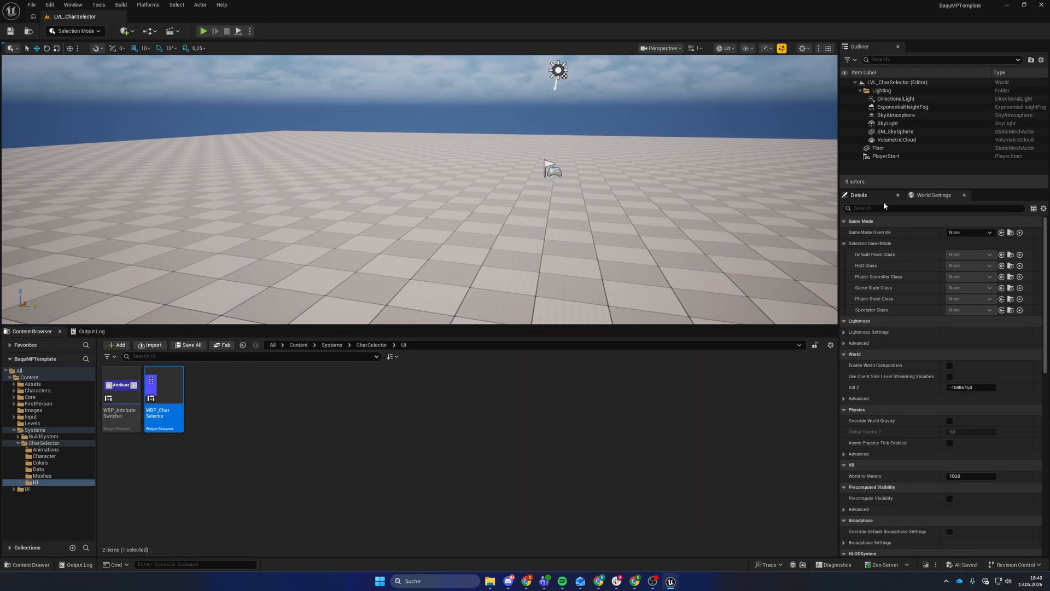
Step: Set the level's GameMode Override to GM_CharSelect, assign BP_CharSelect as that game mode's Default Pawn Class, and save
{"action": "left_click", "coordinate": [968, 233]}
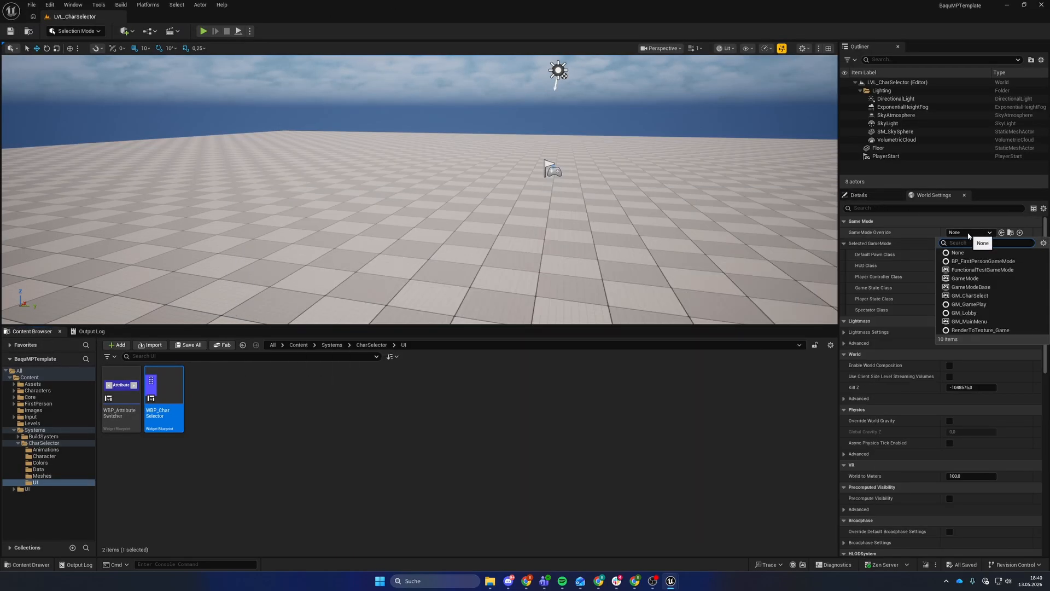
{"action": "left_click", "coordinate": [976, 296]}
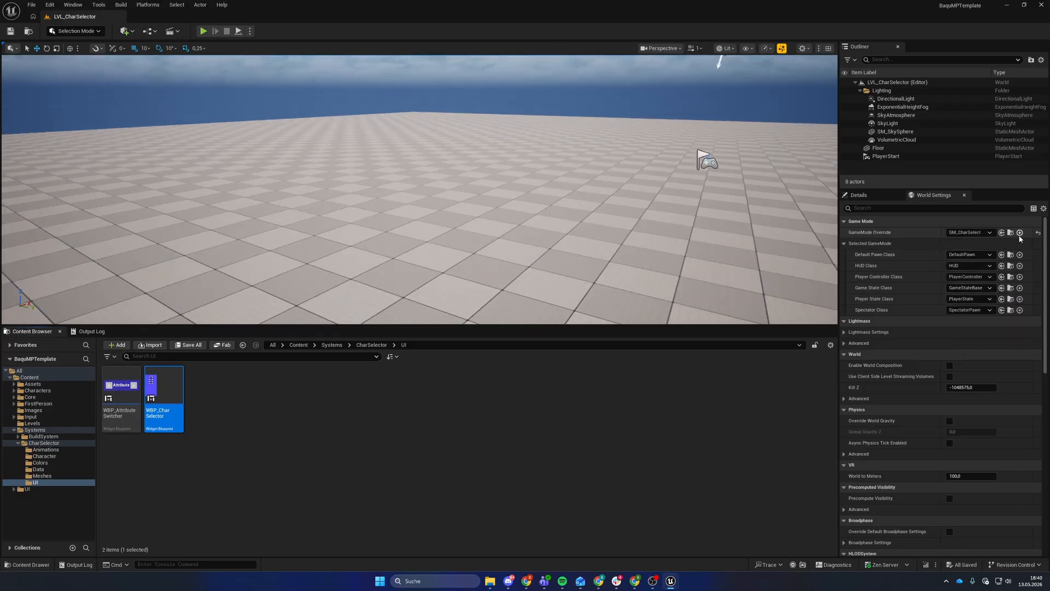
{"action": "left_click", "coordinate": [1011, 233]}
{"action": "double_click", "coordinate": [419, 422]}
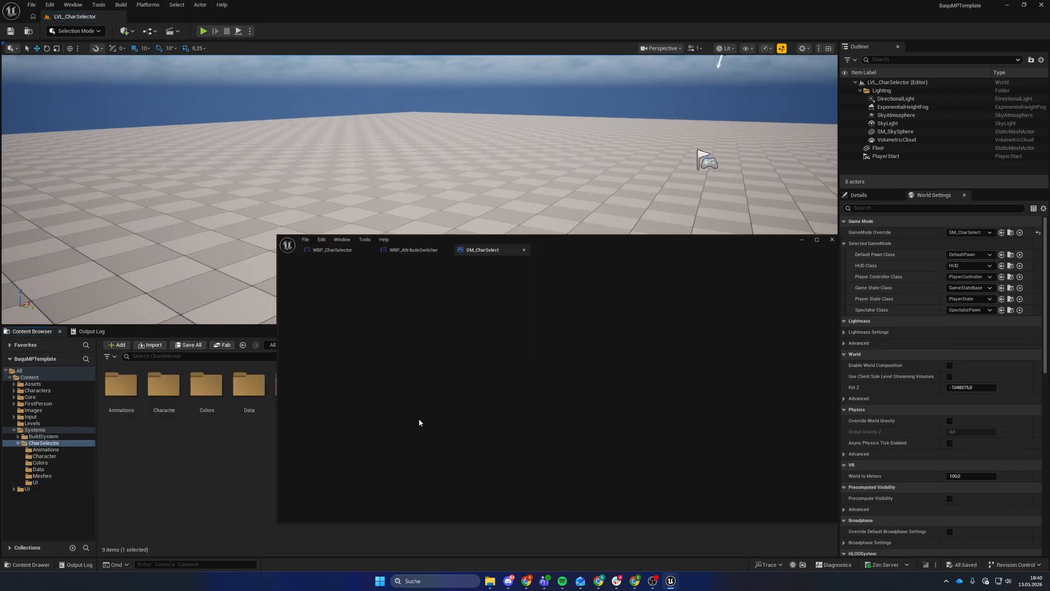
{"action": "left_click_drag", "start_coordinate": [395, 408], "coordinate": [1009, 387]}
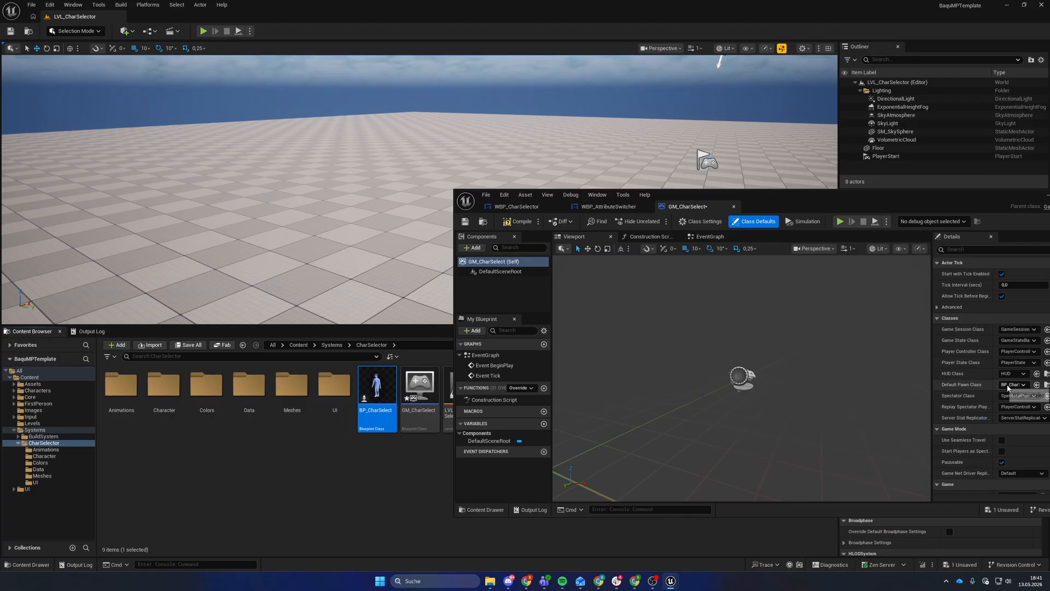
{"action": "key", "text": "ctrl+s"}
{"action": "left_click_drag", "start_coordinate": [848, 191], "coordinate": [674, 198]}
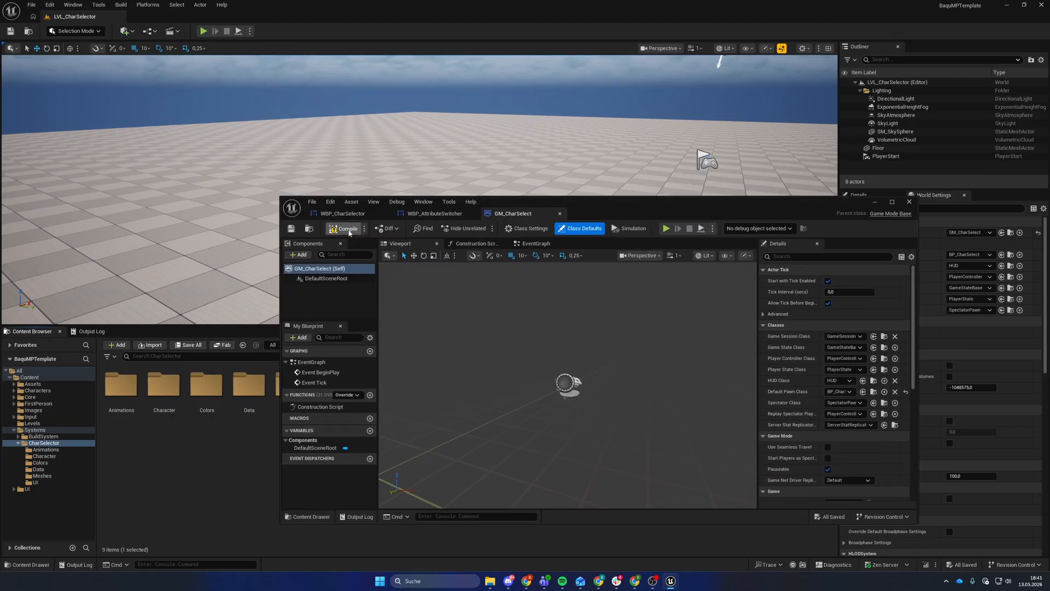
Step: In BP_CharSelect's event graph, connect Event BeginPlay to a Create Widget node with class WBP_CharSelector
{"action": "double_click", "coordinate": [372, 405]}
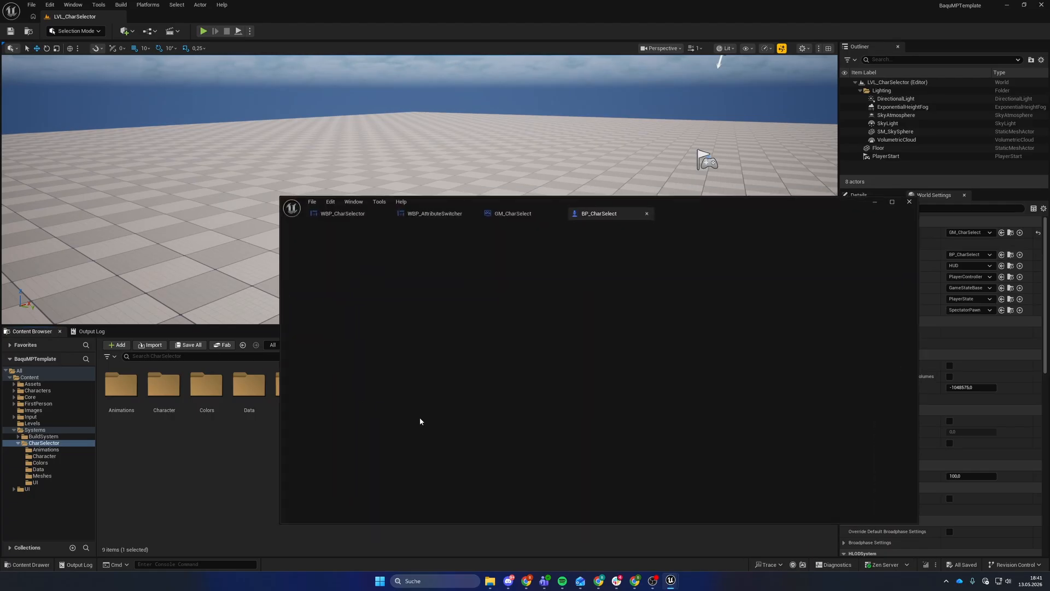
{"action": "left_click", "coordinate": [890, 204]}
{"action": "right_click_drag", "start_coordinate": [415, 235], "coordinate": [746, 302]}
{"action": "right_click_drag", "start_coordinate": [662, 235], "coordinate": [587, 289]}
{"action": "right_click_drag", "start_coordinate": [543, 241], "coordinate": [551, 247]}
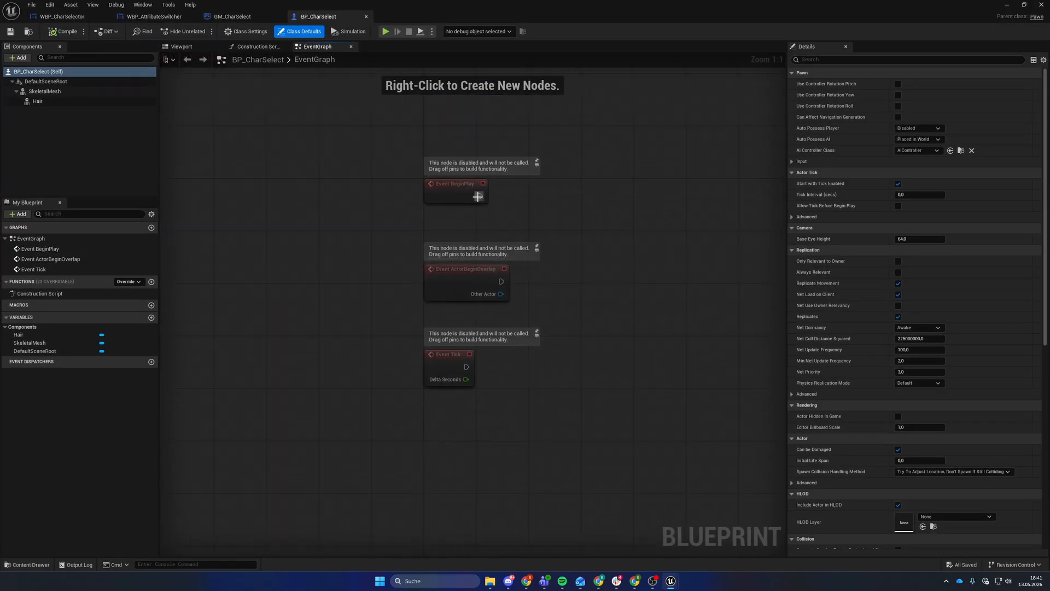
{"action": "left_click_drag", "start_coordinate": [633, 205], "coordinate": [610, 193]}
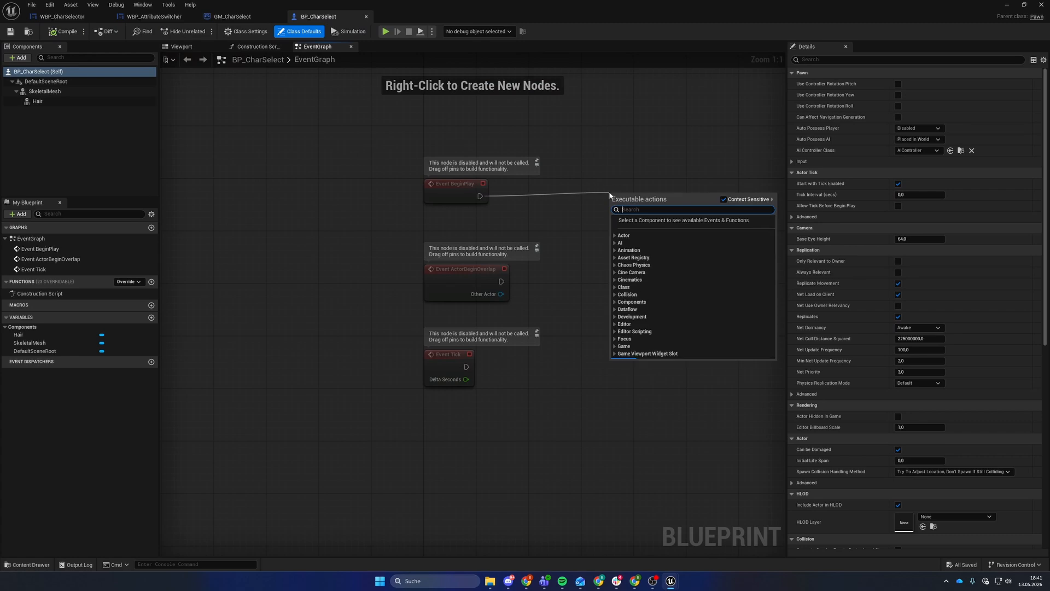
{"action": "type", "text": "create widg"}
{"action": "key", "text": "Return"}
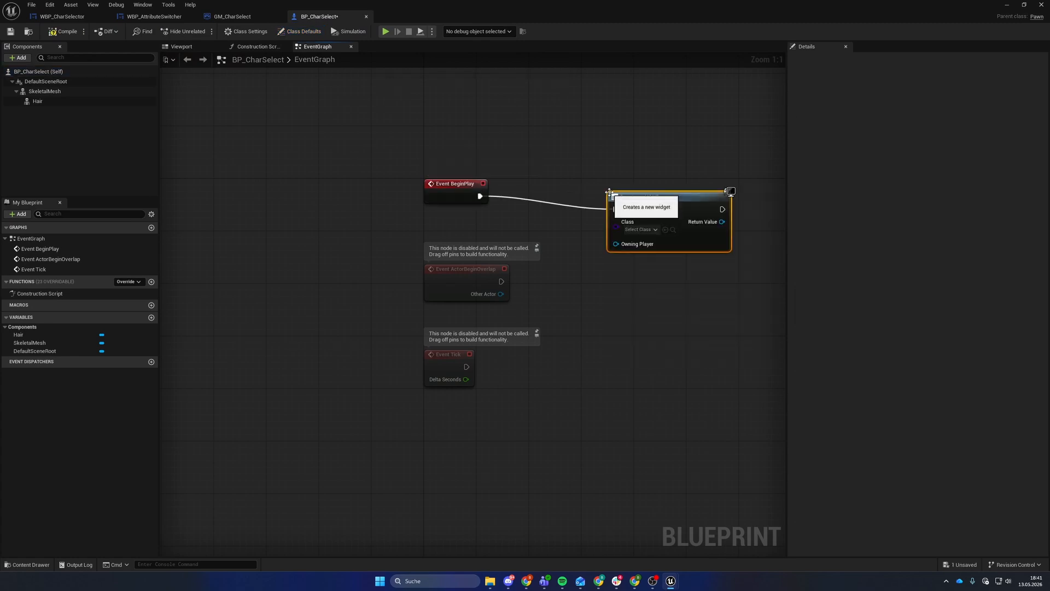
{"action": "left_click", "coordinate": [639, 229]}
{"action": "left_click", "coordinate": [665, 287]}
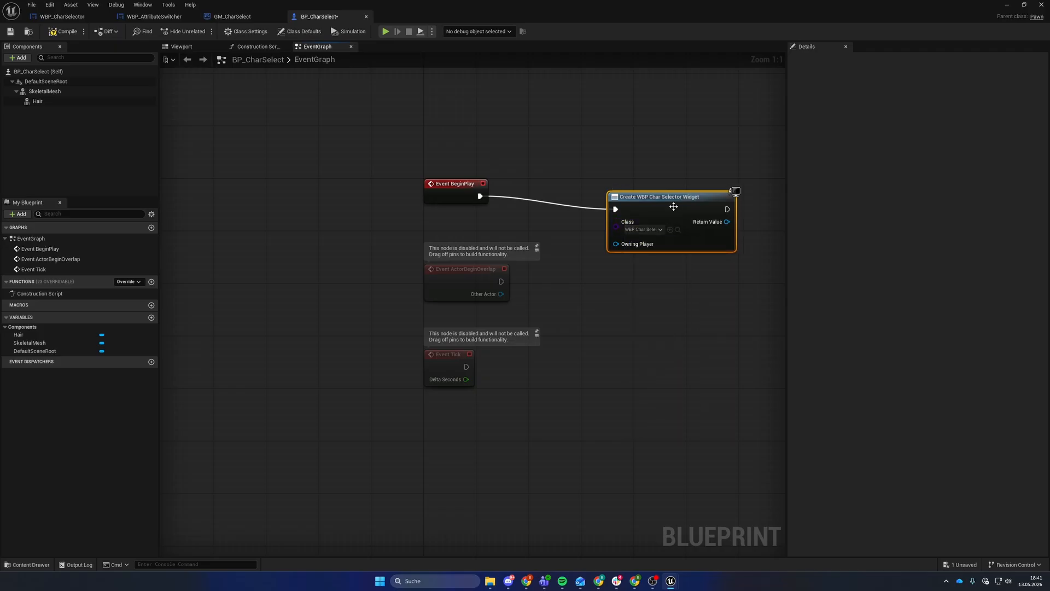
Step: Feed a Get Player Controller node into the Create Widget node's Owning Player input and place it just beneath that node
{"action": "left_click_drag", "start_coordinate": [674, 203], "coordinate": [654, 184]}
{"action": "right_click_drag", "start_coordinate": [653, 174], "coordinate": [540, 209]}
{"action": "type", "text": "get pla"}
{"action": "left_click_drag", "start_coordinate": [493, 263], "coordinate": [536, 278]}
{"action": "left_click", "coordinate": [539, 344]}
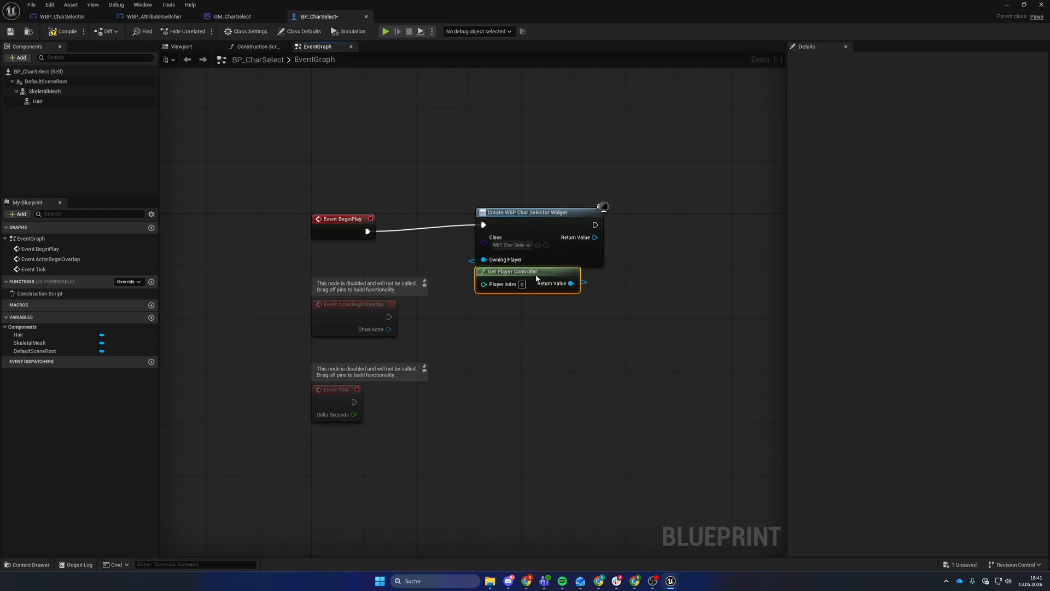
Step: Add an Add to Player Screen node targeting the created widget's Return Value and save the blueprint
{"action": "right_click_drag", "start_coordinate": [673, 311], "coordinate": [561, 339]}
{"action": "type", "text": "add to pla"}
{"action": "left_click_drag", "start_coordinate": [577, 284], "coordinate": [517, 239]}
{"action": "key", "text": "Return"}
{"action": "key", "text": "ctrl+s"}
Step: Delete the unused Event ActorBeginOverlap and Event Tick nodes from the BP_CharSelect graph and save
{"action": "right_click_drag", "start_coordinate": [181, 355], "coordinate": [317, 323]}
{"action": "left_click_drag", "start_coordinate": [316, 324], "coordinate": [395, 408]}
{"action": "key", "text": "Delete"}
{"action": "right_click_drag", "start_coordinate": [526, 204], "coordinate": [409, 278]}
{"action": "key", "text": "ctrl+s"}
Step: Play LVL_CharSelector in the editor, enlarge the viewport to inspect the Char Selector UI, and stop the session
{"action": "left_click", "coordinate": [62, 16]}
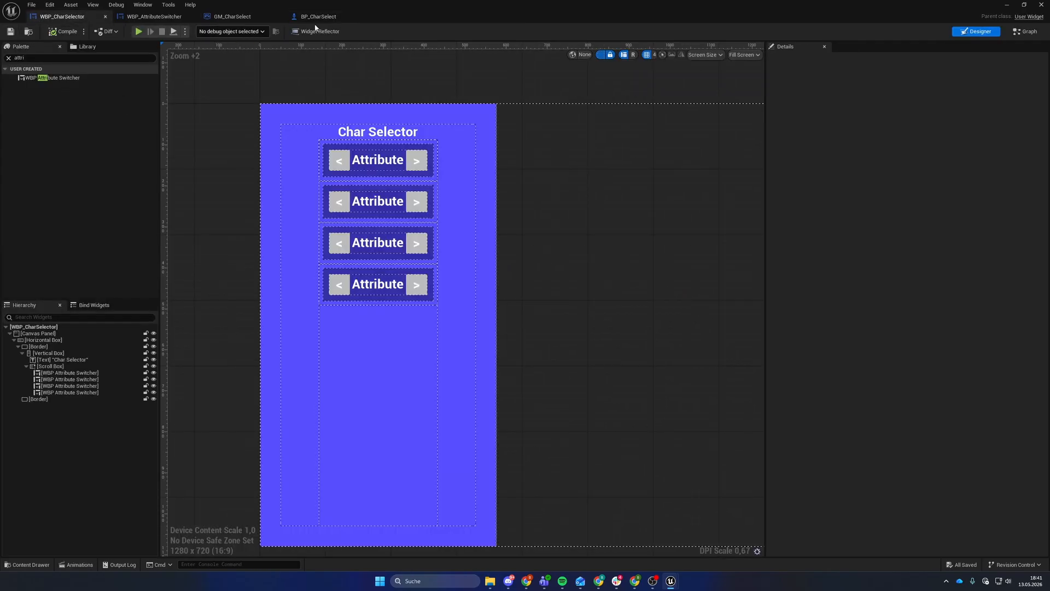
{"action": "key", "text": "super+shift+Right"}
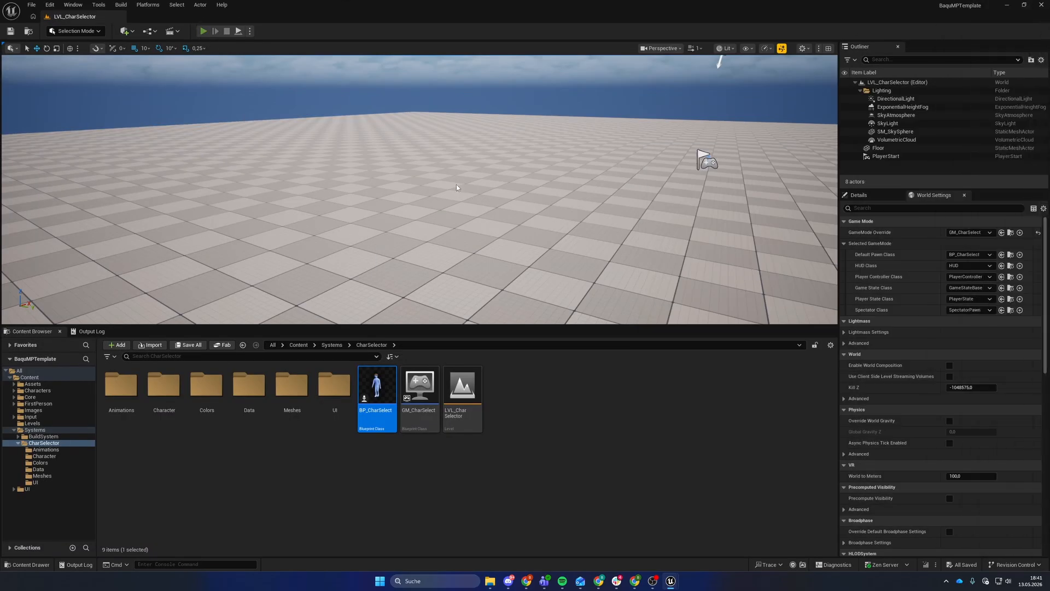
{"action": "key", "text": "alt+p"}
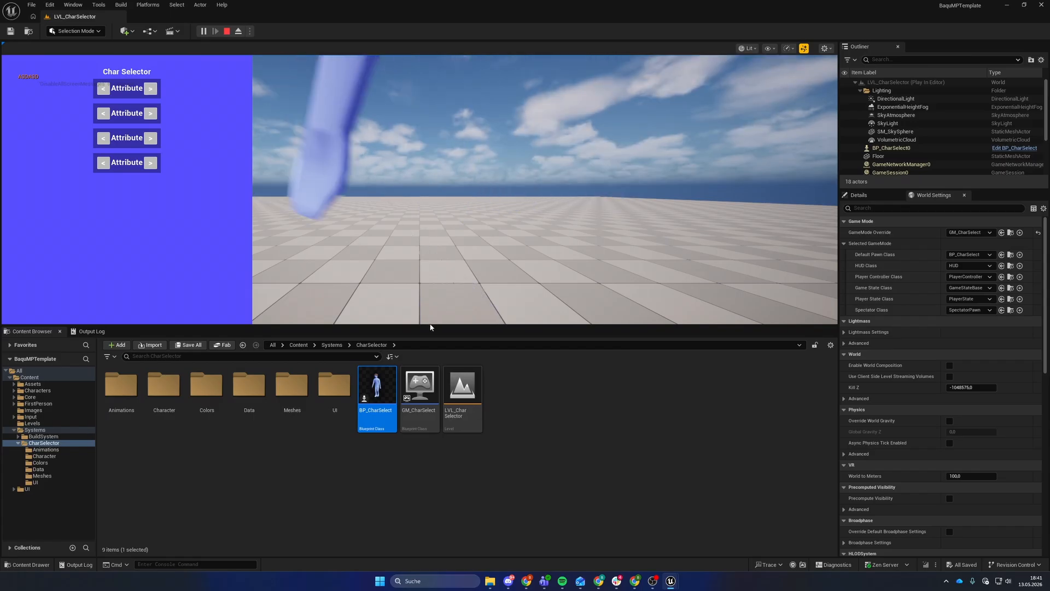
{"action": "left_click_drag", "start_coordinate": [431, 327], "coordinate": [451, 457]}
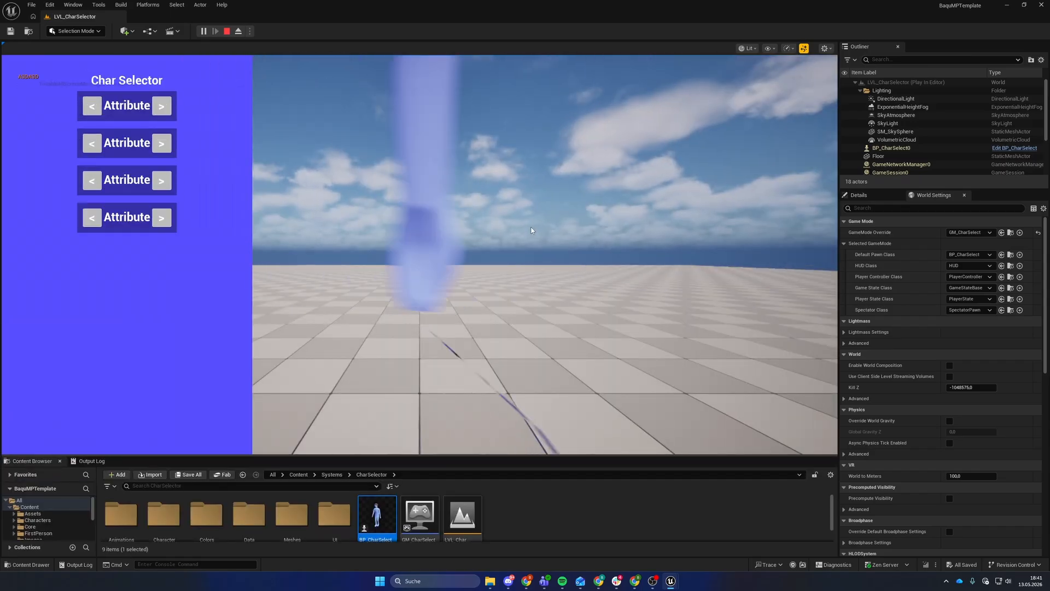
{"action": "left_click", "coordinate": [226, 31]}
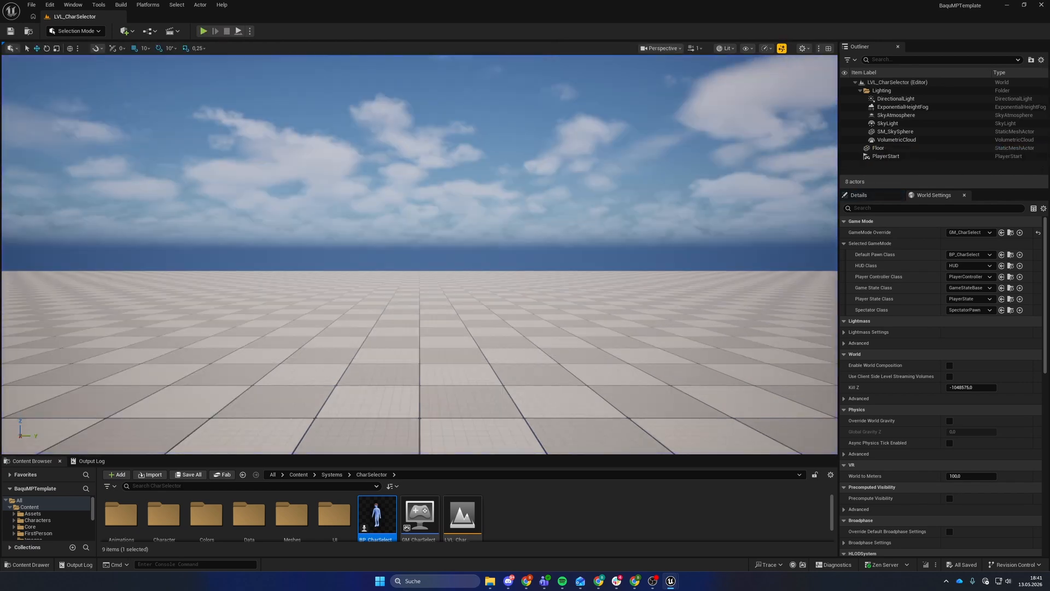
Step: Add a Camera component under the DefaultSceneRoot of BP_CharSelect
{"action": "key", "text": "alt+Tab"}
{"action": "left_click", "coordinate": [318, 17]}
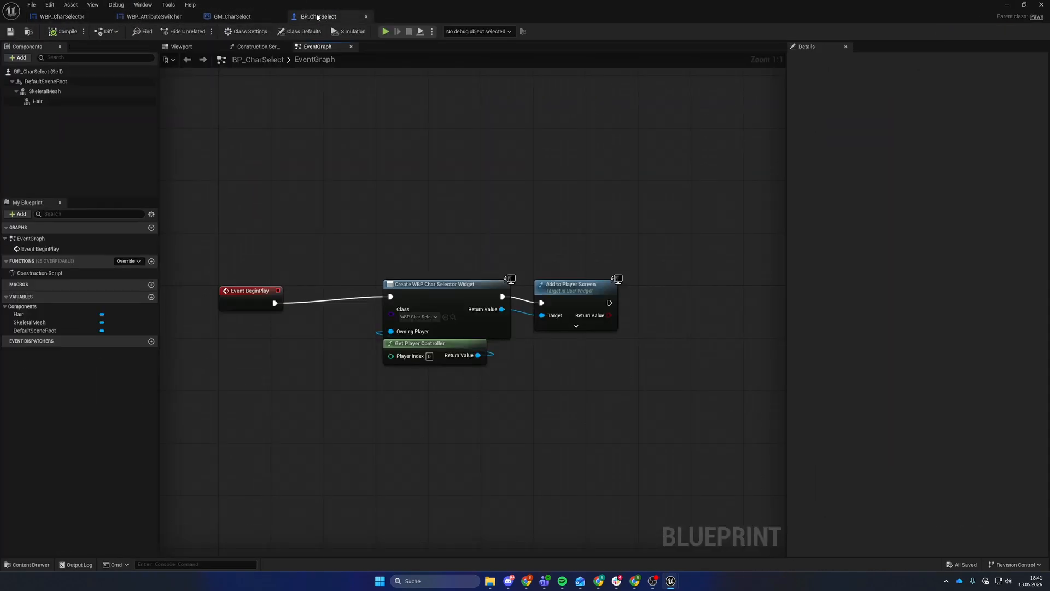
{"action": "left_click", "coordinate": [175, 50]}
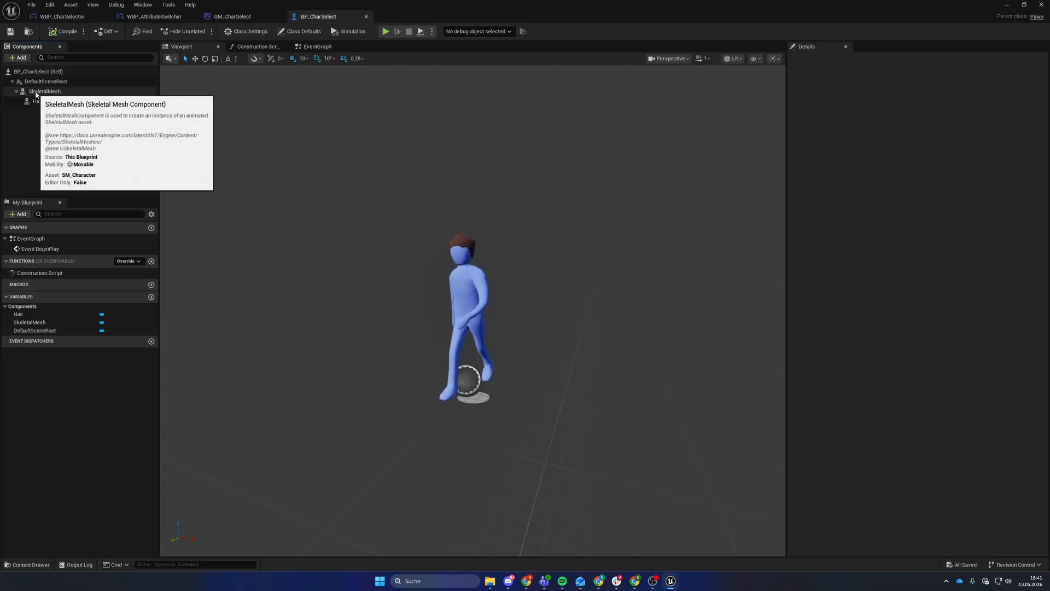
{"action": "left_click", "coordinate": [20, 58]}
{"action": "type", "text": "camer"}
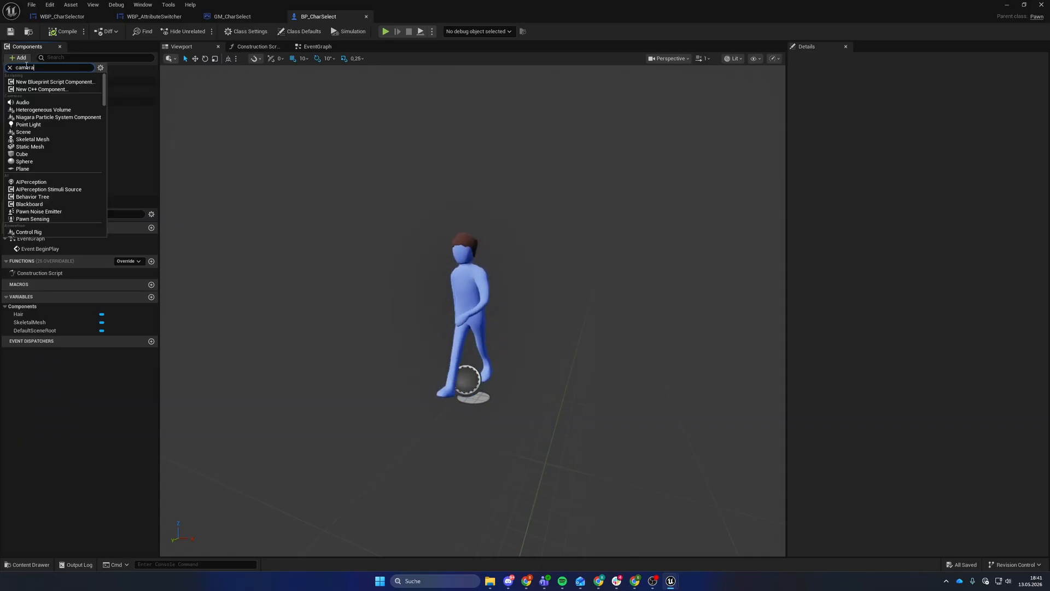
{"action": "type", "text": "a"}
{"action": "left_click", "coordinate": [25, 82]}
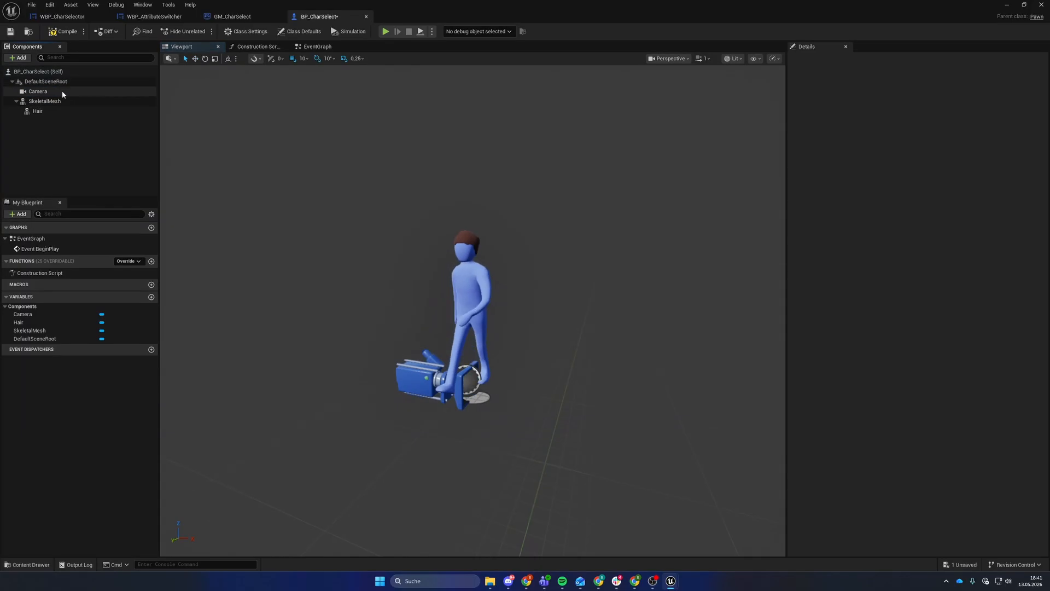
Step: Position the Camera in front of the character, rotated to a yaw of about -110° and raised to a Z location of 140
{"action": "right_click_drag", "start_coordinate": [512, 346], "coordinate": [501, 345]}
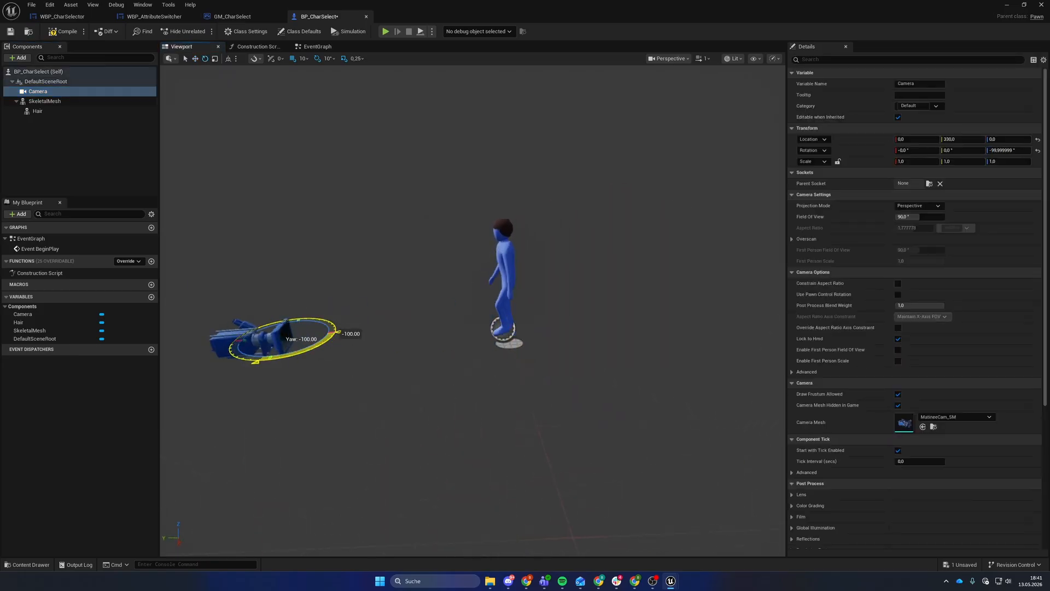
{"action": "left_click_drag", "start_coordinate": [338, 326], "coordinate": [358, 356]}
{"action": "mouse_move", "coordinate": [359, 357]}
{"action": "right_mouse_down"}
{"action": "mouse_move", "coordinate": [427, 378]}
{"action": "mouse_move", "coordinate": [358, 356]}
{"action": "right_mouse_up"}
{"action": "key", "text": "w"}
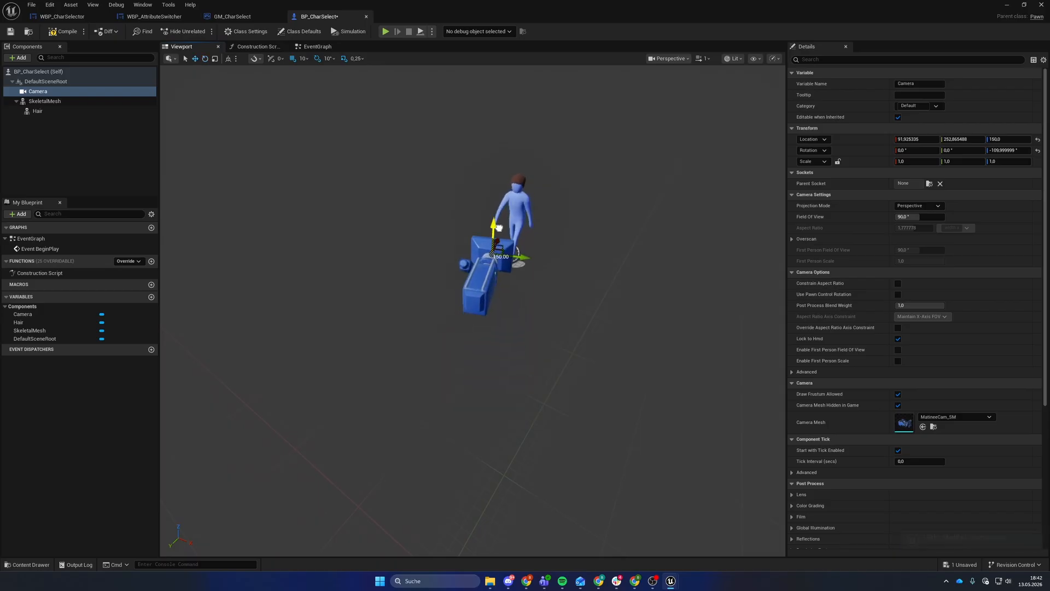
{"action": "right_click_drag", "start_coordinate": [499, 269], "coordinate": [499, 270]}
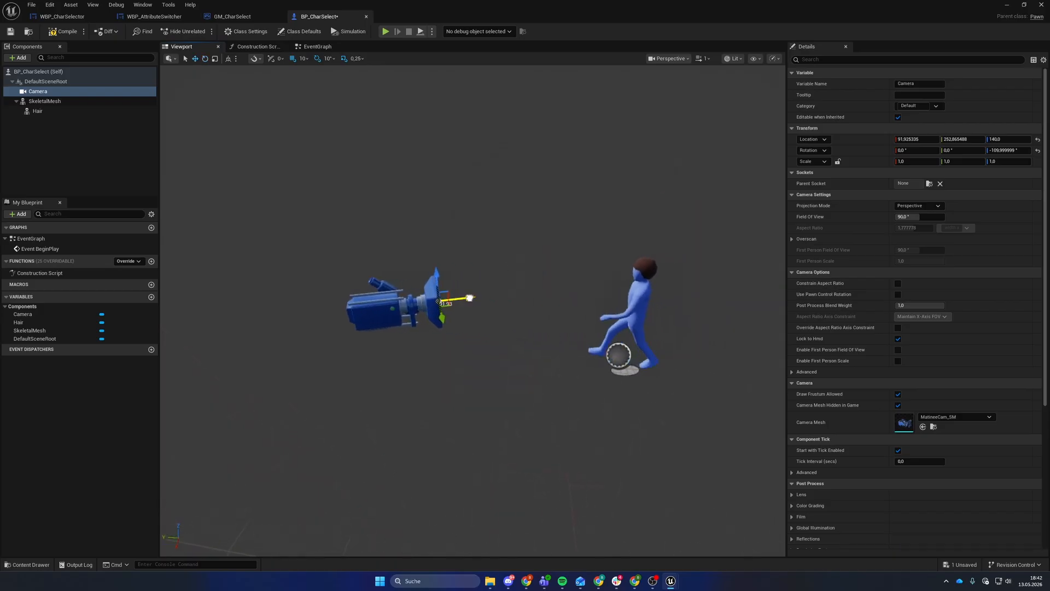
Step: Play LVL_CharSelector in the editor to check how the camera frames the character beside the Char Selector UI, and stop the session
{"action": "left_click", "coordinate": [36, 18]}
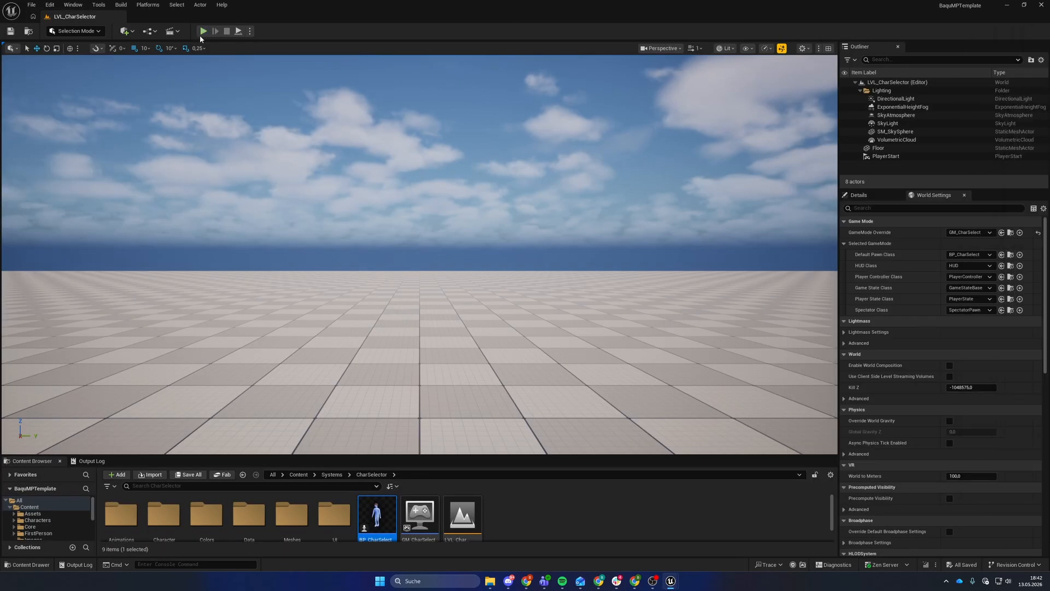
{"action": "left_click", "coordinate": [202, 31]}
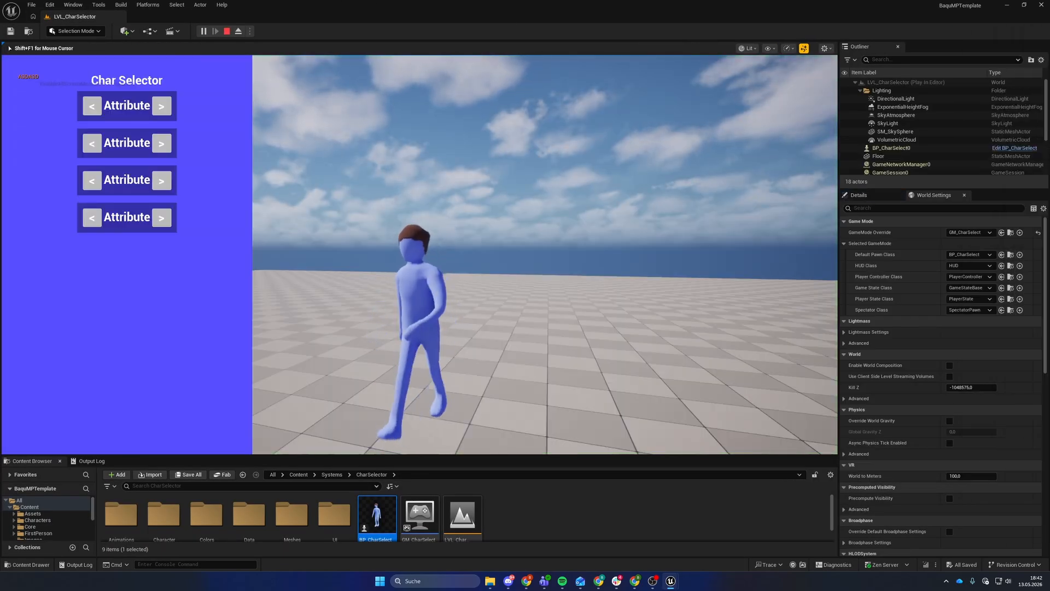
{"action": "key", "text": "Escape"}
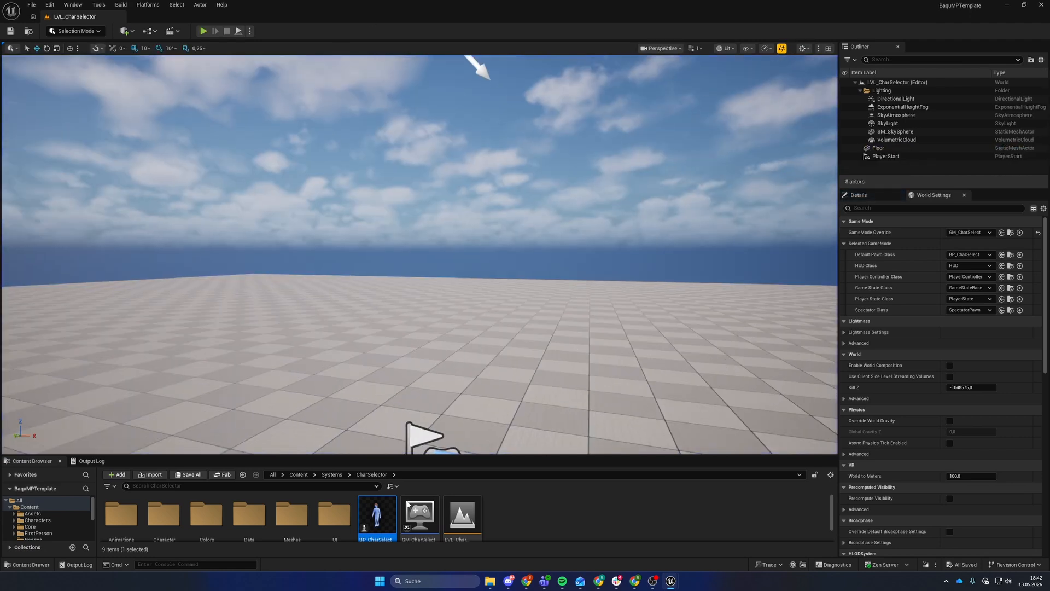
Step: Place a BP_CharSelect instance on the floor of LVL_CharSelector and bring its camera preview into view
{"action": "left_click_drag", "start_coordinate": [395, 403], "coordinate": [363, 373]}
{"action": "key", "text": "d"}
{"action": "right_click_drag", "start_coordinate": [363, 373], "coordinate": [293, 393]}
{"action": "key", "text": "a"}
Step: Shrink the blueprint editor window so the level's camera preview stays visible, and show BP_CharSelect in it
{"action": "left_click_drag", "start_coordinate": [1049, 137], "coordinate": [353, 235]}
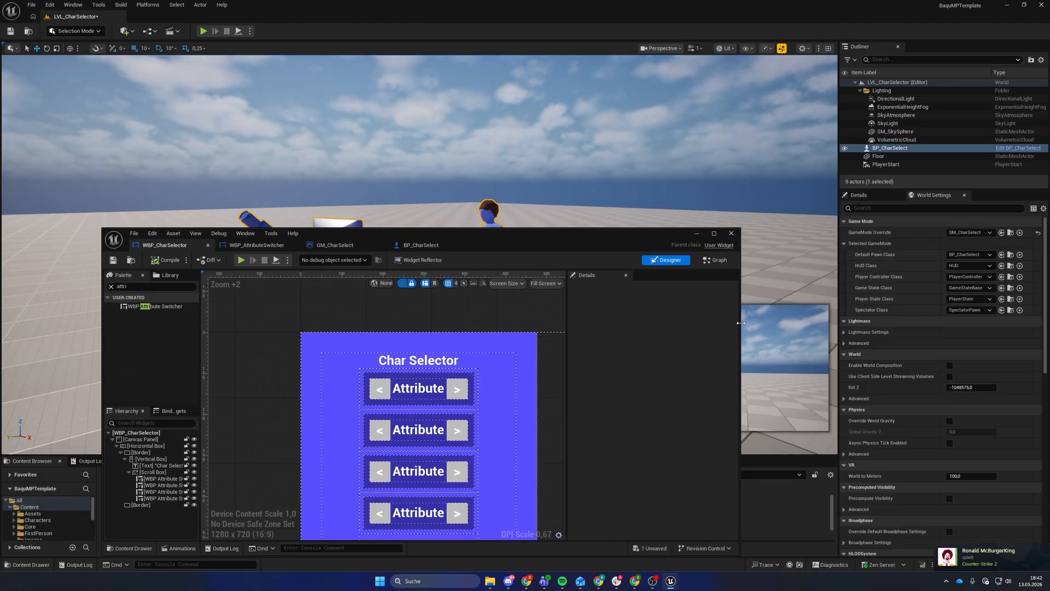
{"action": "left_click_drag", "start_coordinate": [740, 324], "coordinate": [441, 323]}
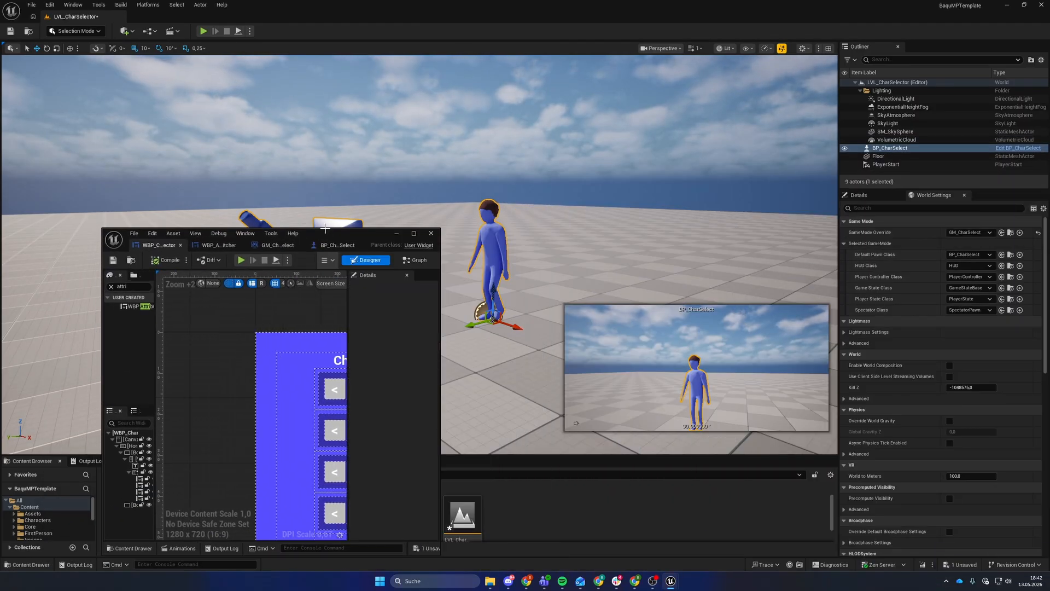
{"action": "left_click_drag", "start_coordinate": [384, 253], "coordinate": [305, 231]}
{"action": "left_click_drag", "start_coordinate": [361, 271], "coordinate": [475, 271]}
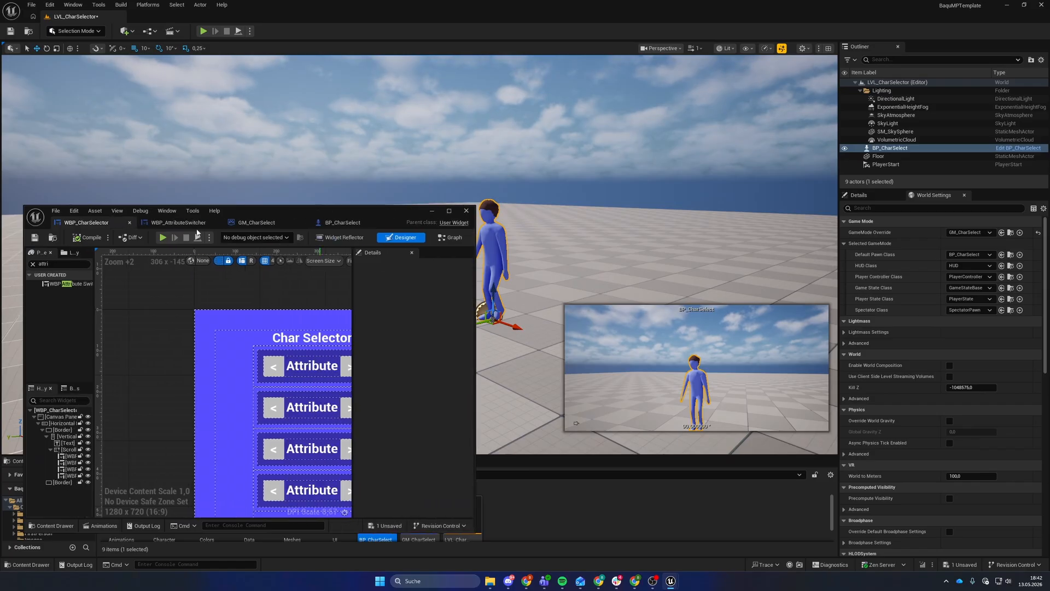
{"action": "left_click", "coordinate": [339, 223]}
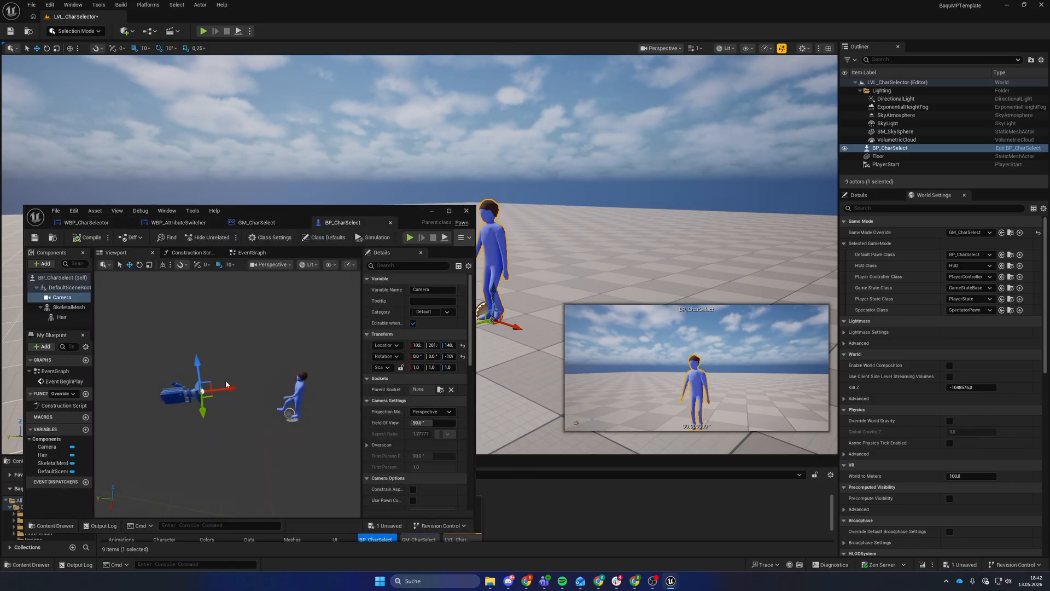
Step: Shift the Camera sideways to about X 15 and lower it to Z 90, and compile and save BP_CharSelect
{"action": "left_click_drag", "start_coordinate": [235, 388], "coordinate": [193, 411]}
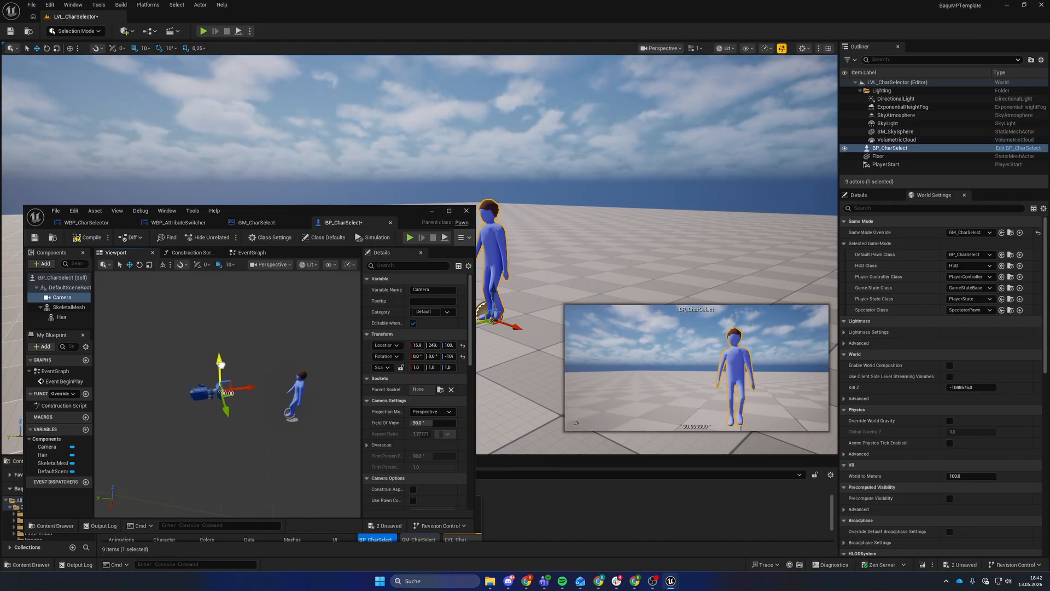
{"action": "left_click_drag", "start_coordinate": [220, 362], "coordinate": [222, 367]}
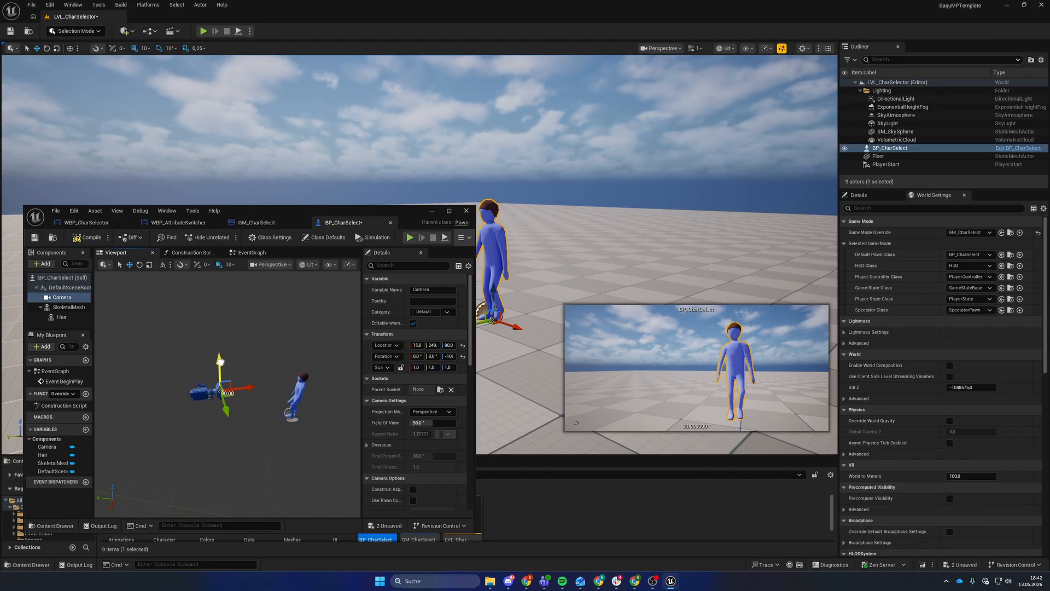
{"action": "left_click", "coordinate": [91, 238]}
{"action": "left_click", "coordinate": [35, 238]}
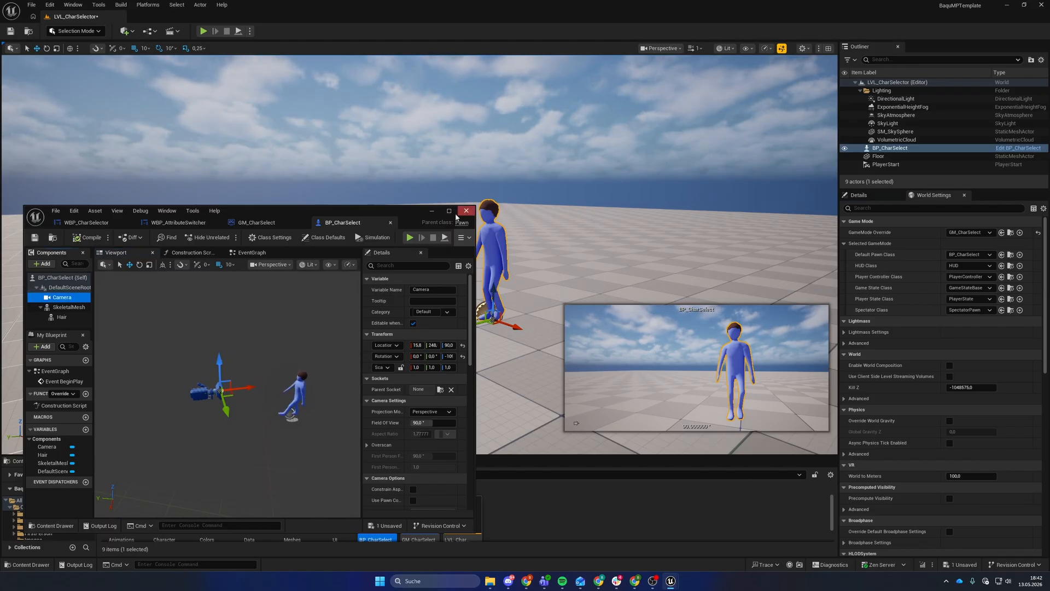
Step: Minimize the blueprint editor, play the level to check the adjusted character framing, and stop the session
{"action": "left_click", "coordinate": [432, 210]}
{"action": "key", "text": "alt+p"}
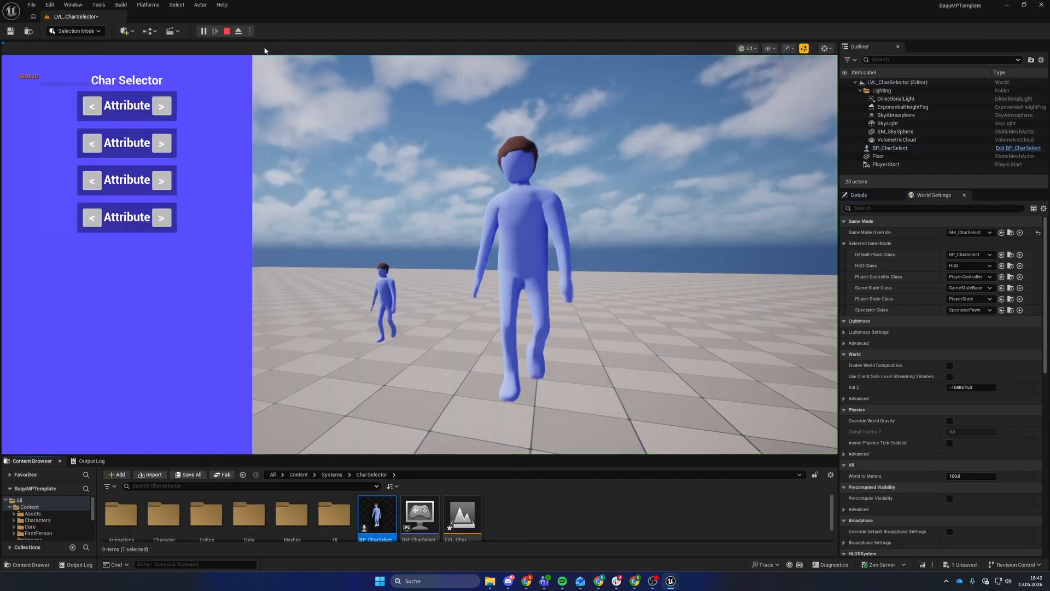
{"action": "left_click", "coordinate": [225, 31]}
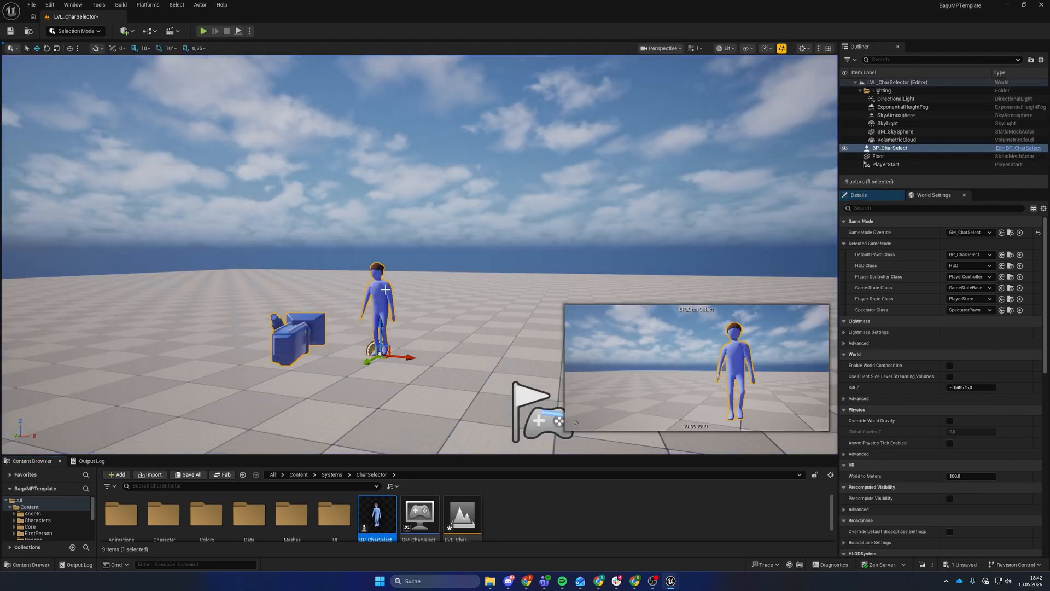
Step: Delete the placed BP_CharSelect instance from LVL_CharSelector and play the level again
{"action": "key", "text": "Delete"}
{"action": "key", "text": "alt+p"}
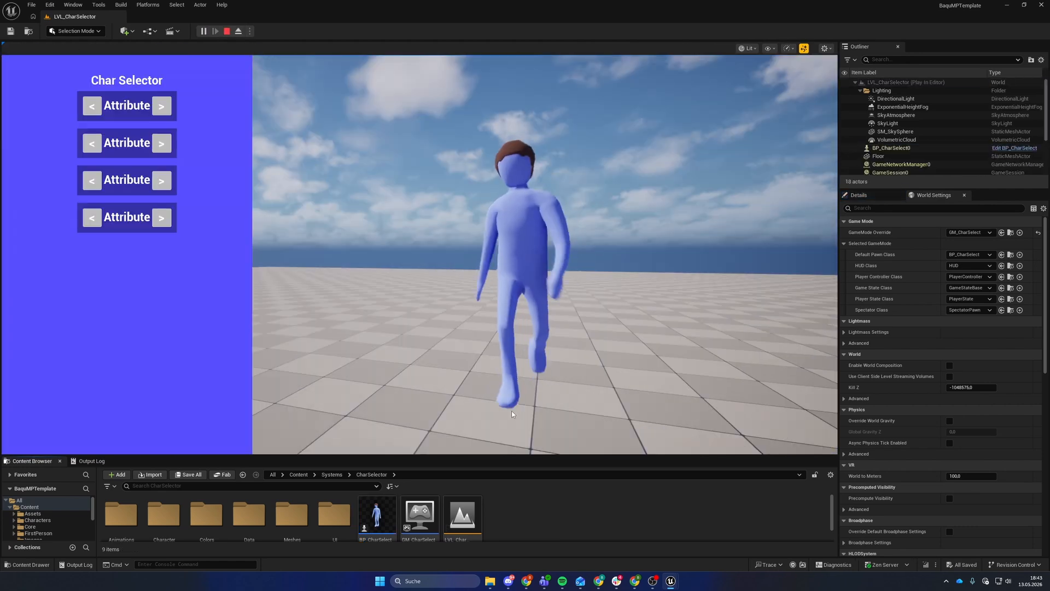